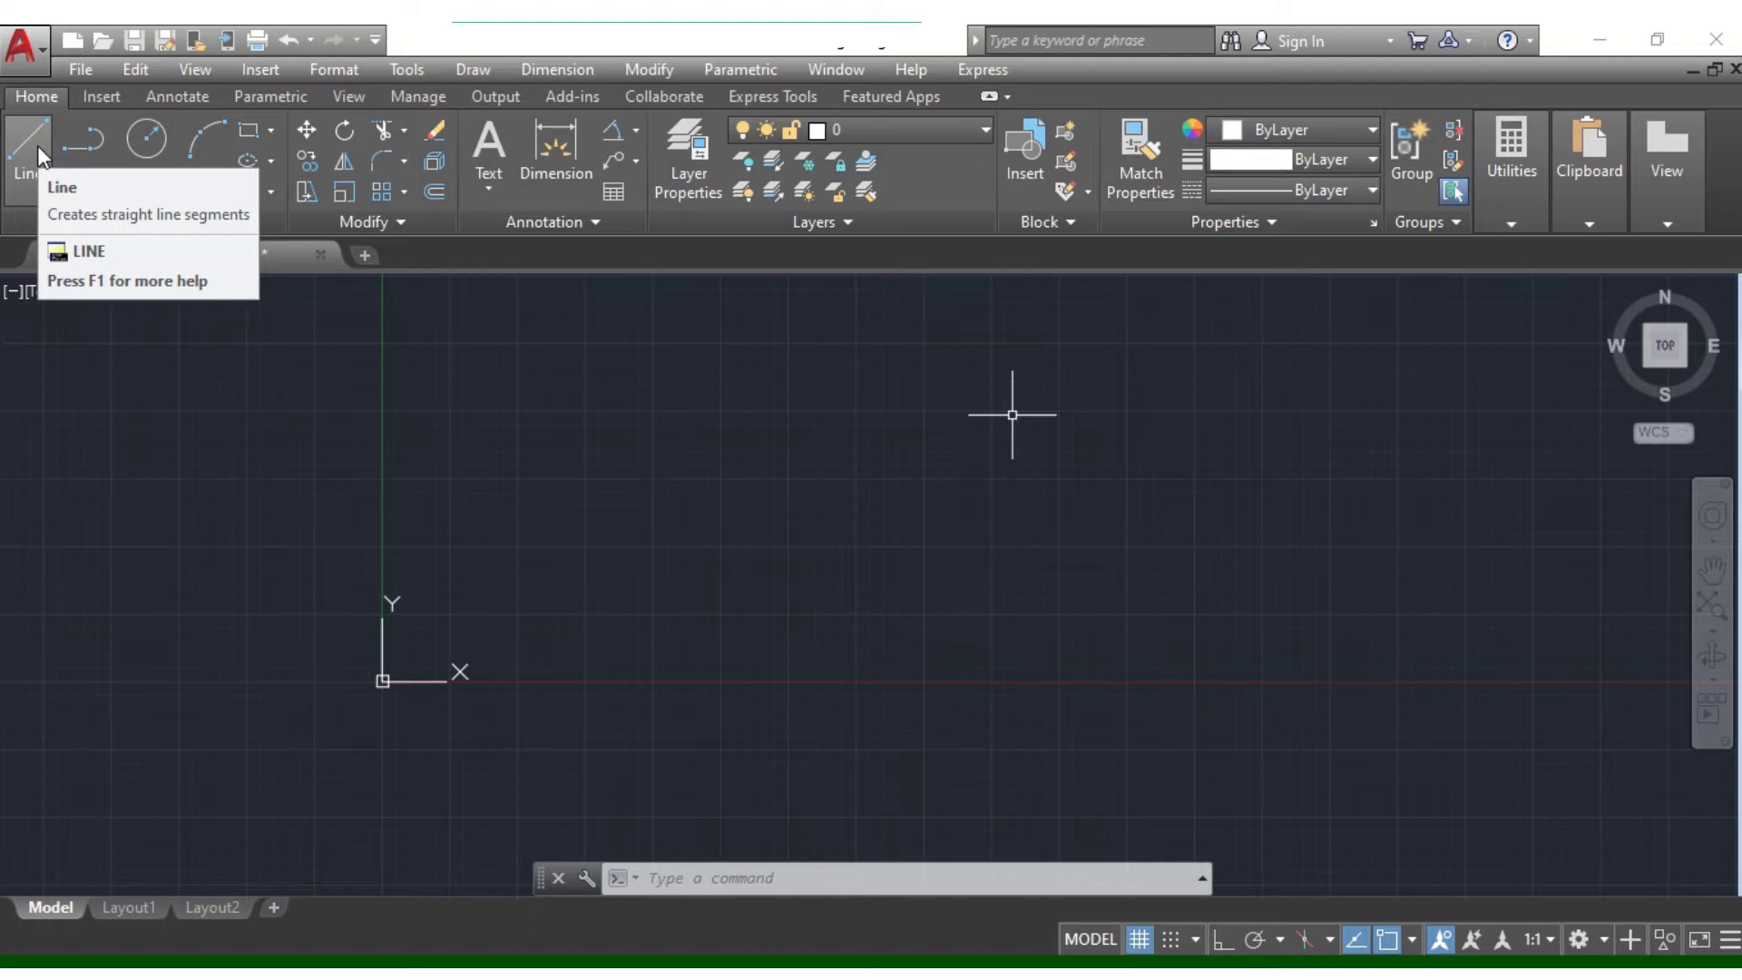
- Draw a six-segment zigzag starting with a horizontal segment, then exit the line command
{"action": "left_click", "coordinate": [37, 145]}
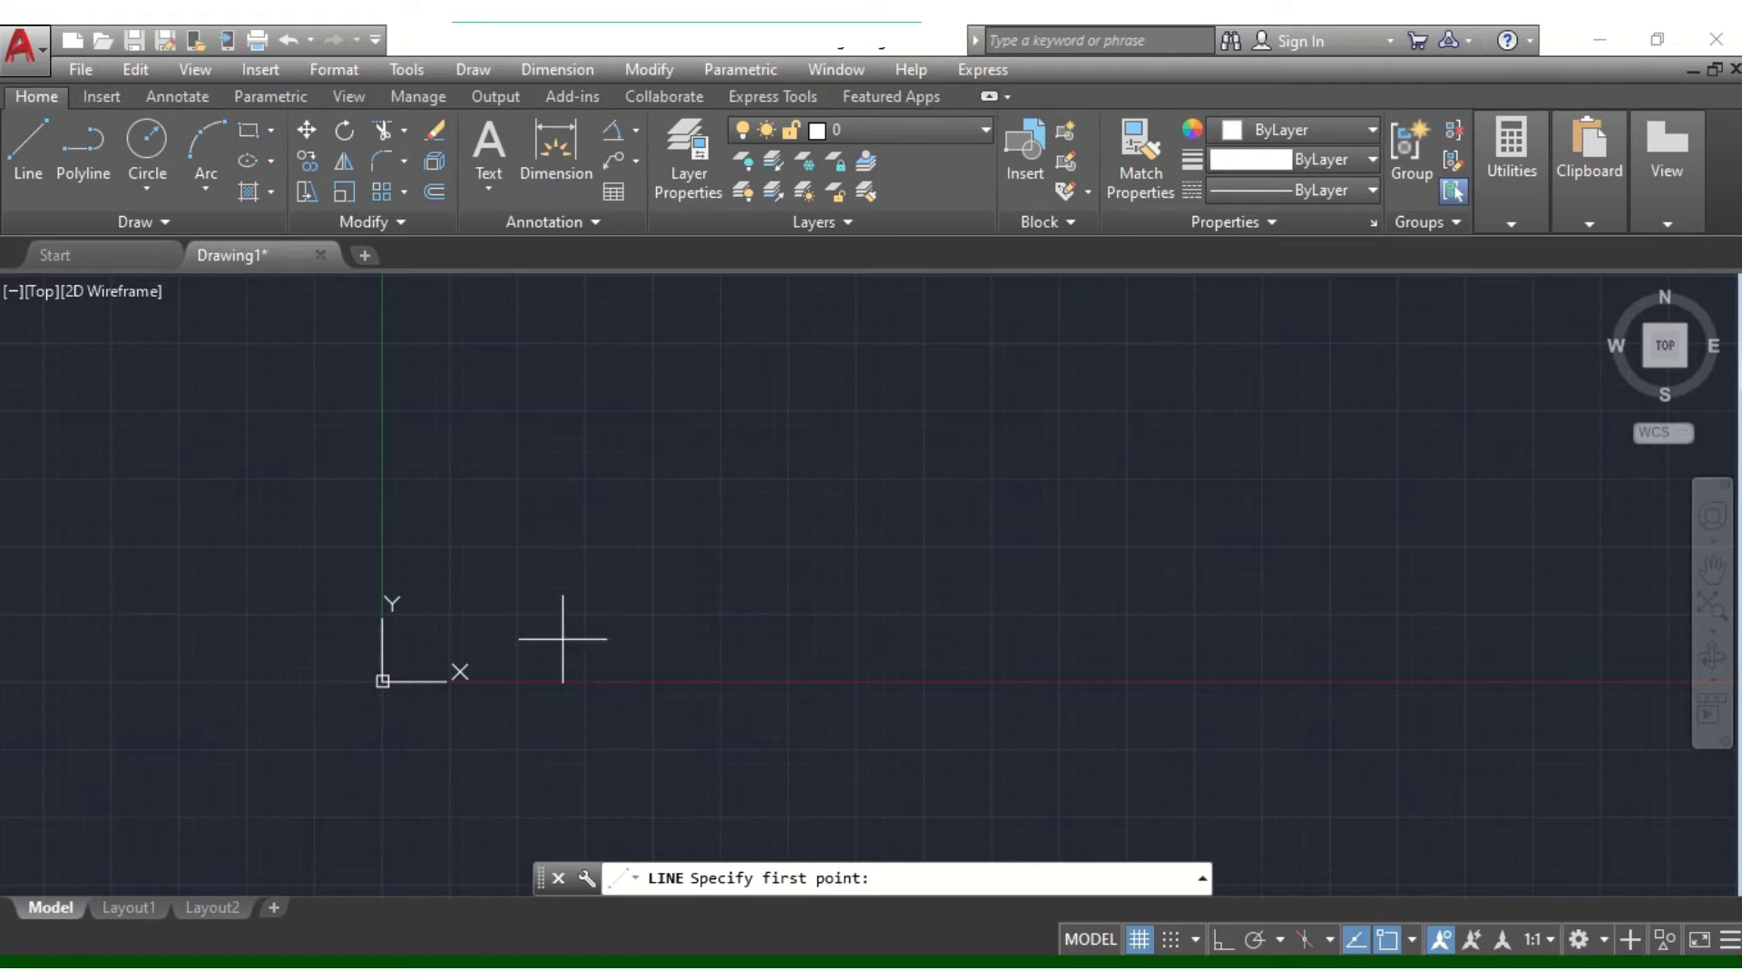
{"action": "left_click", "coordinate": [590, 476]}
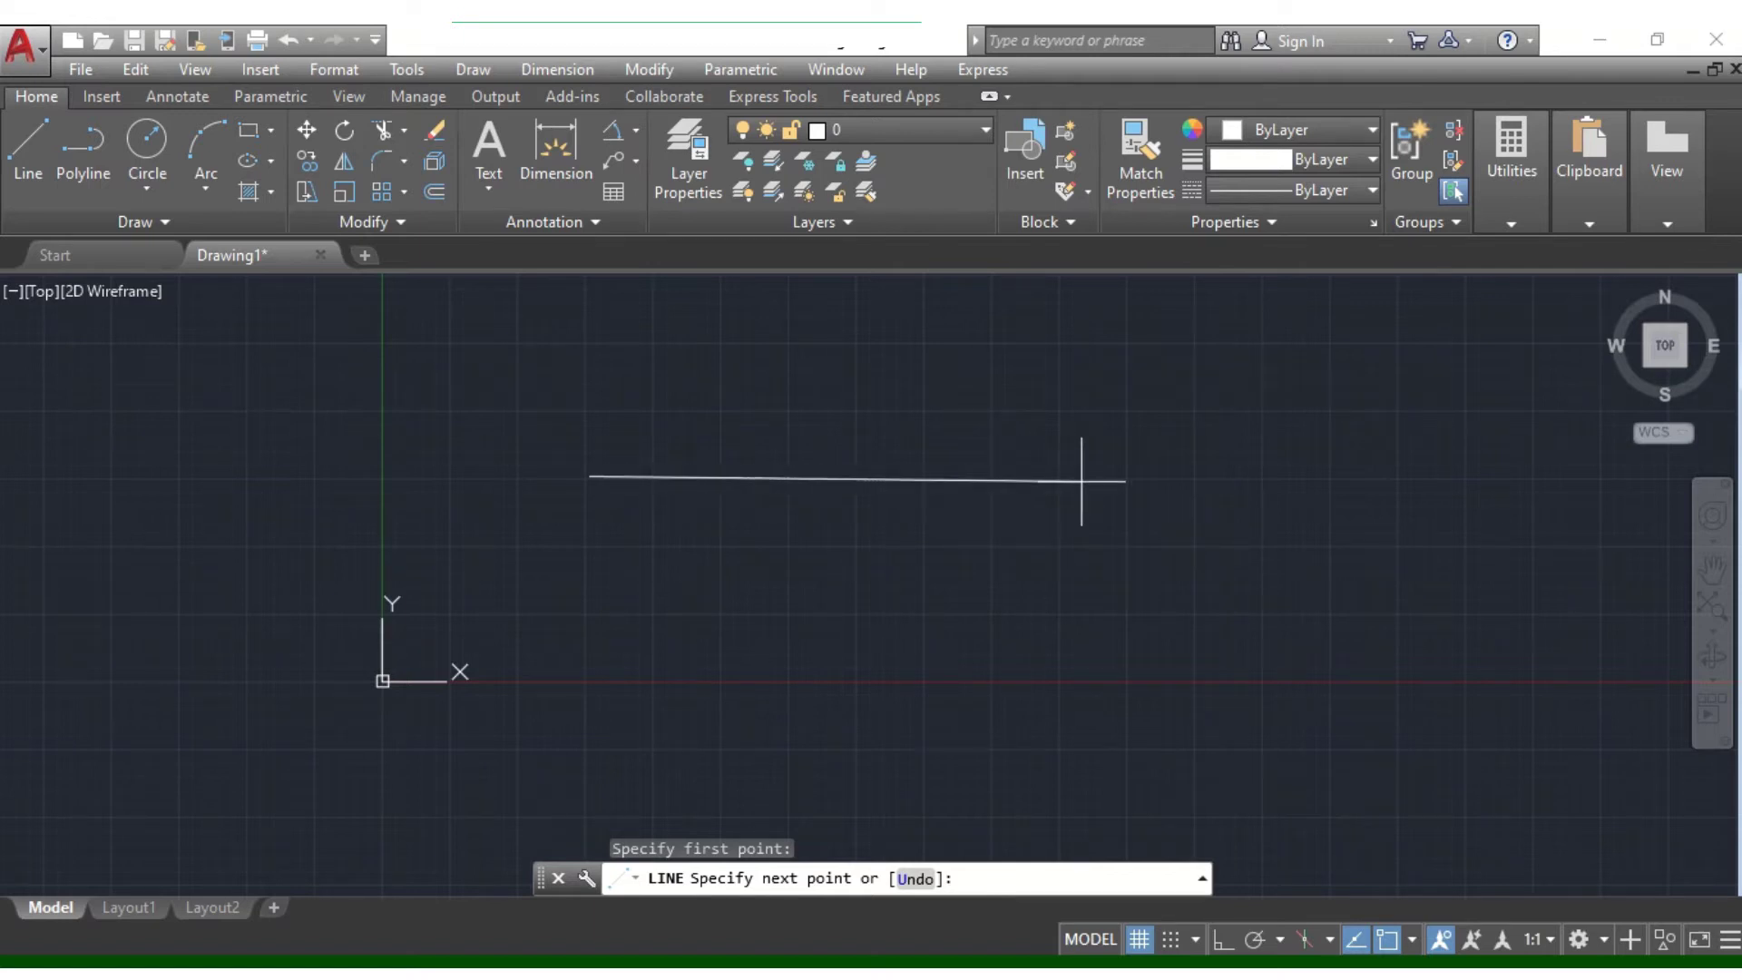
{"action": "left_click", "coordinate": [934, 478]}
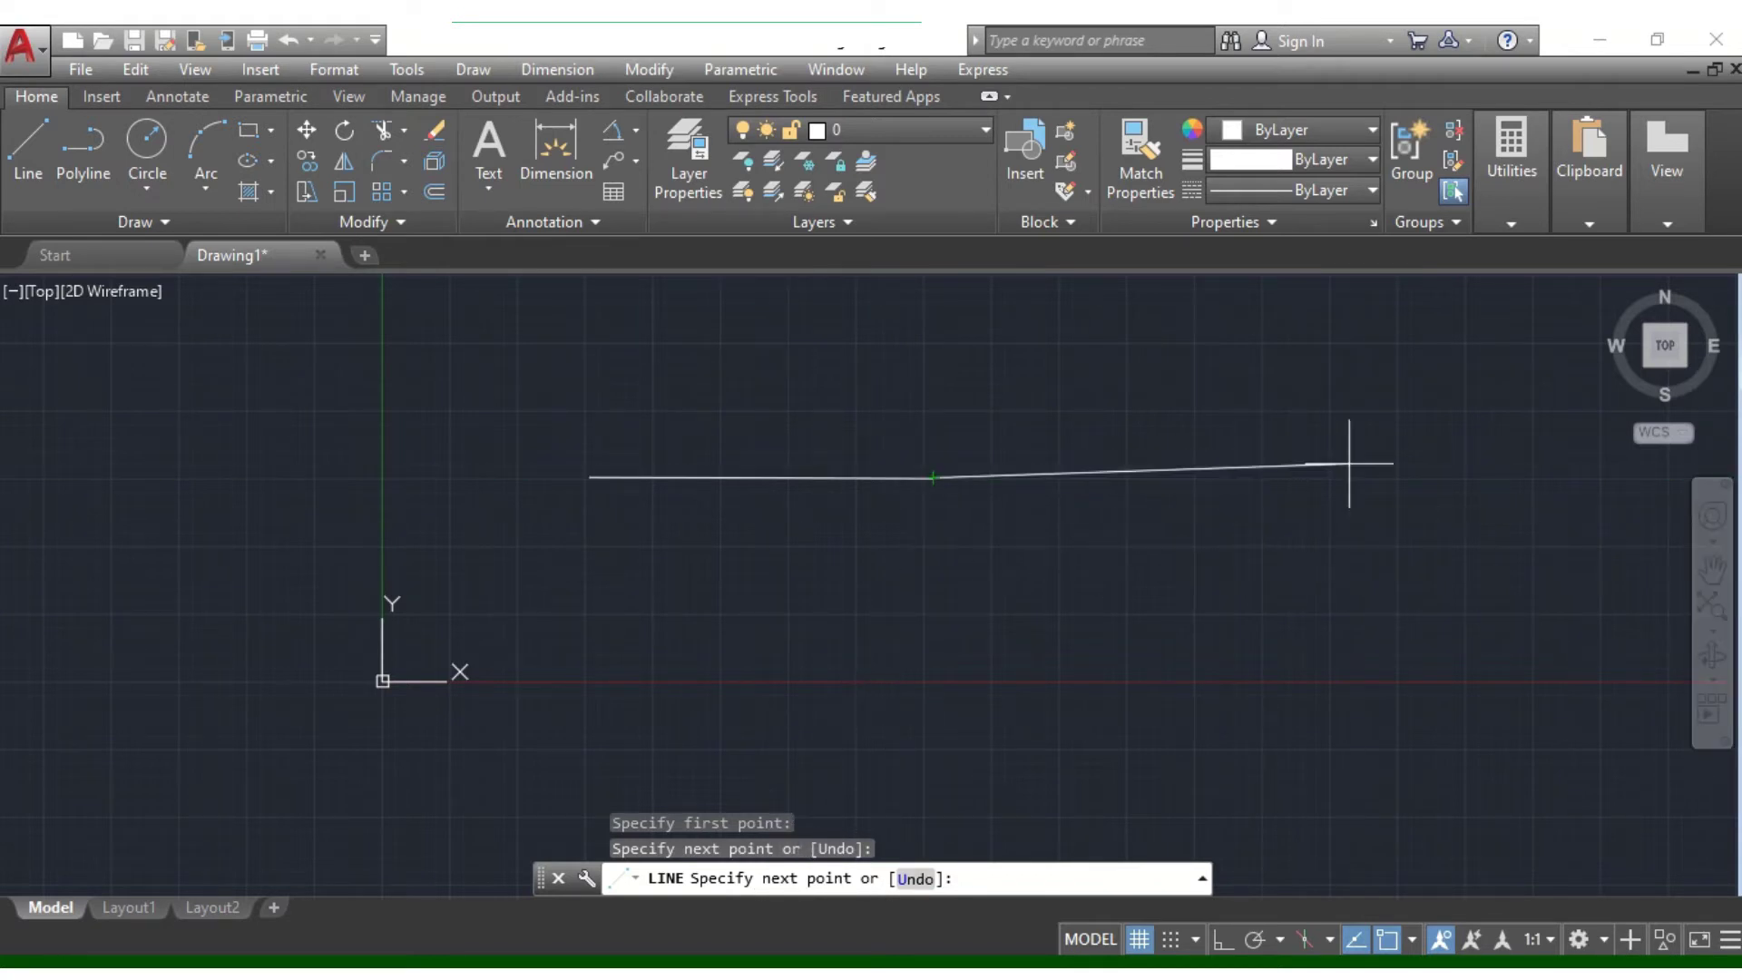
{"action": "left_click", "coordinate": [1080, 604]}
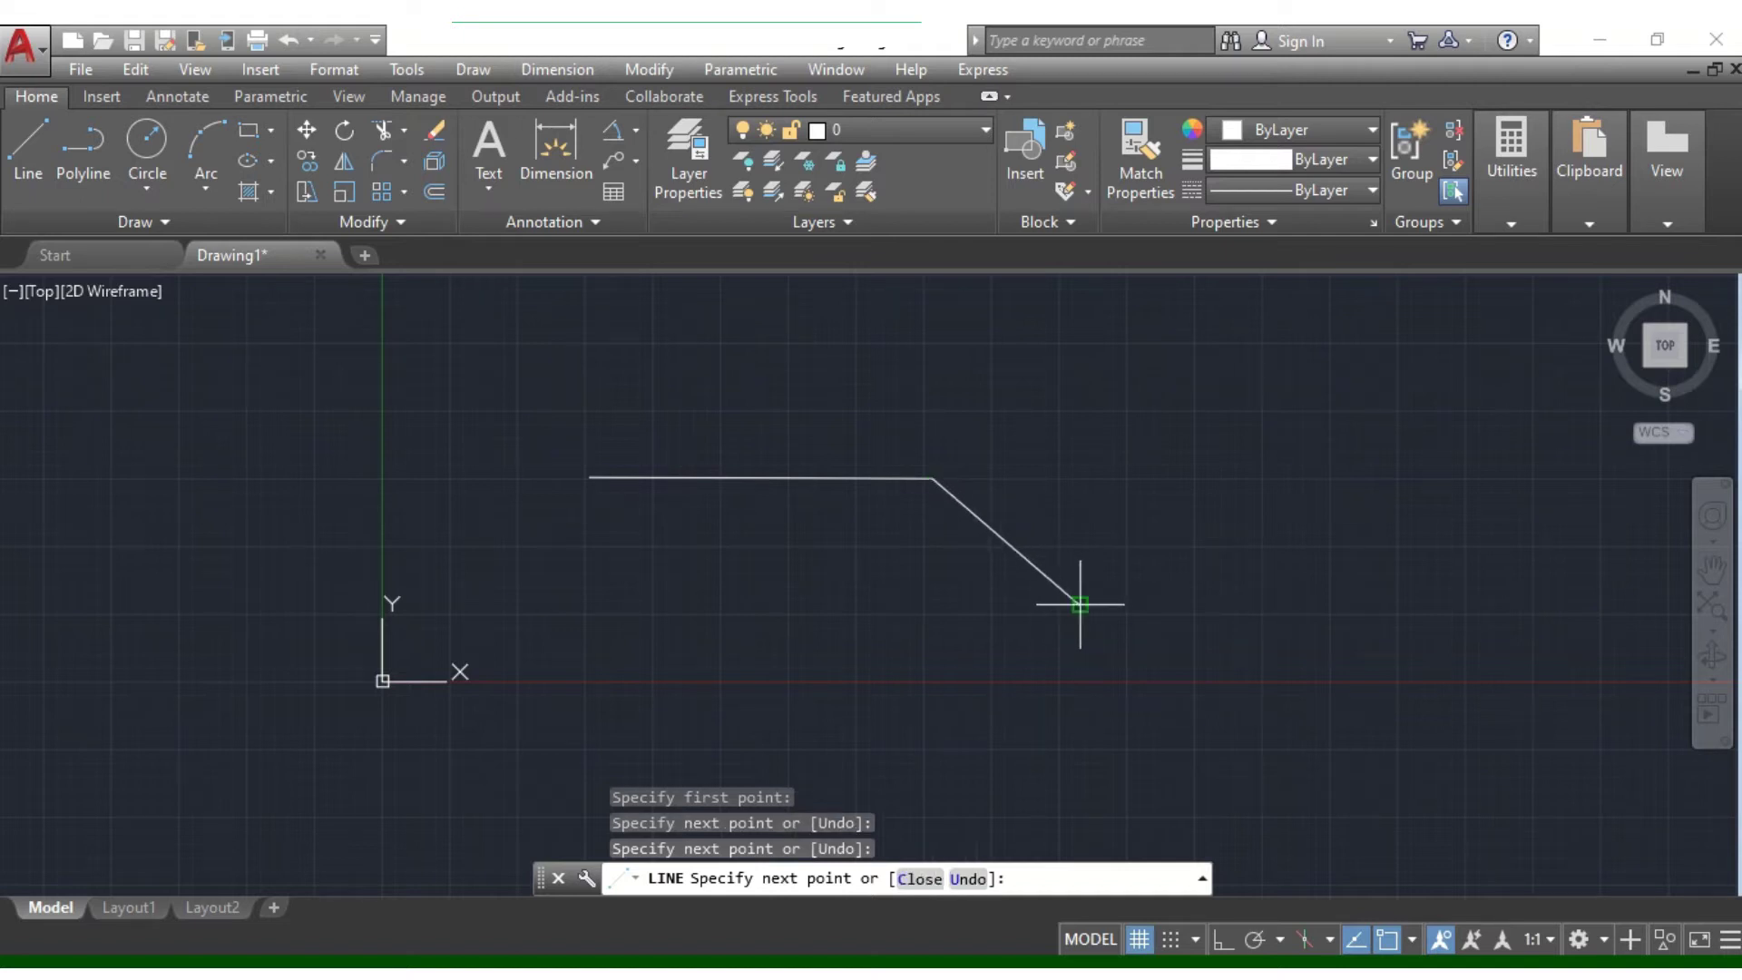
{"action": "left_click", "coordinate": [1197, 430]}
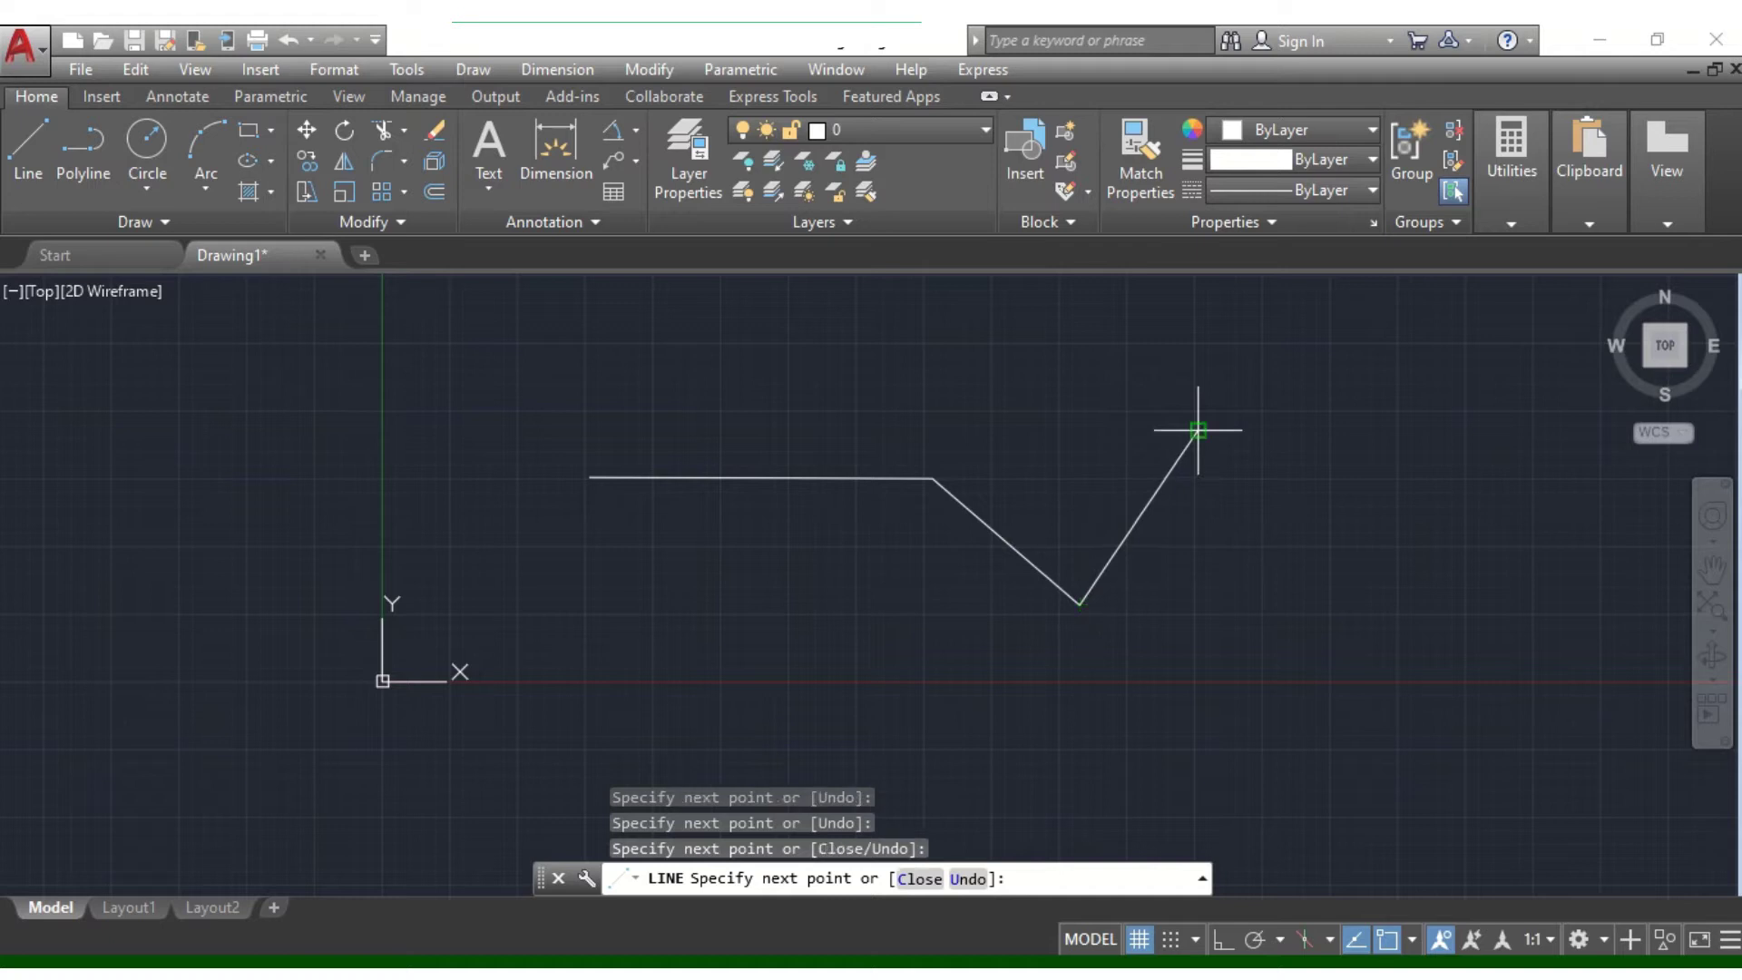
{"action": "left_click", "coordinate": [1430, 640]}
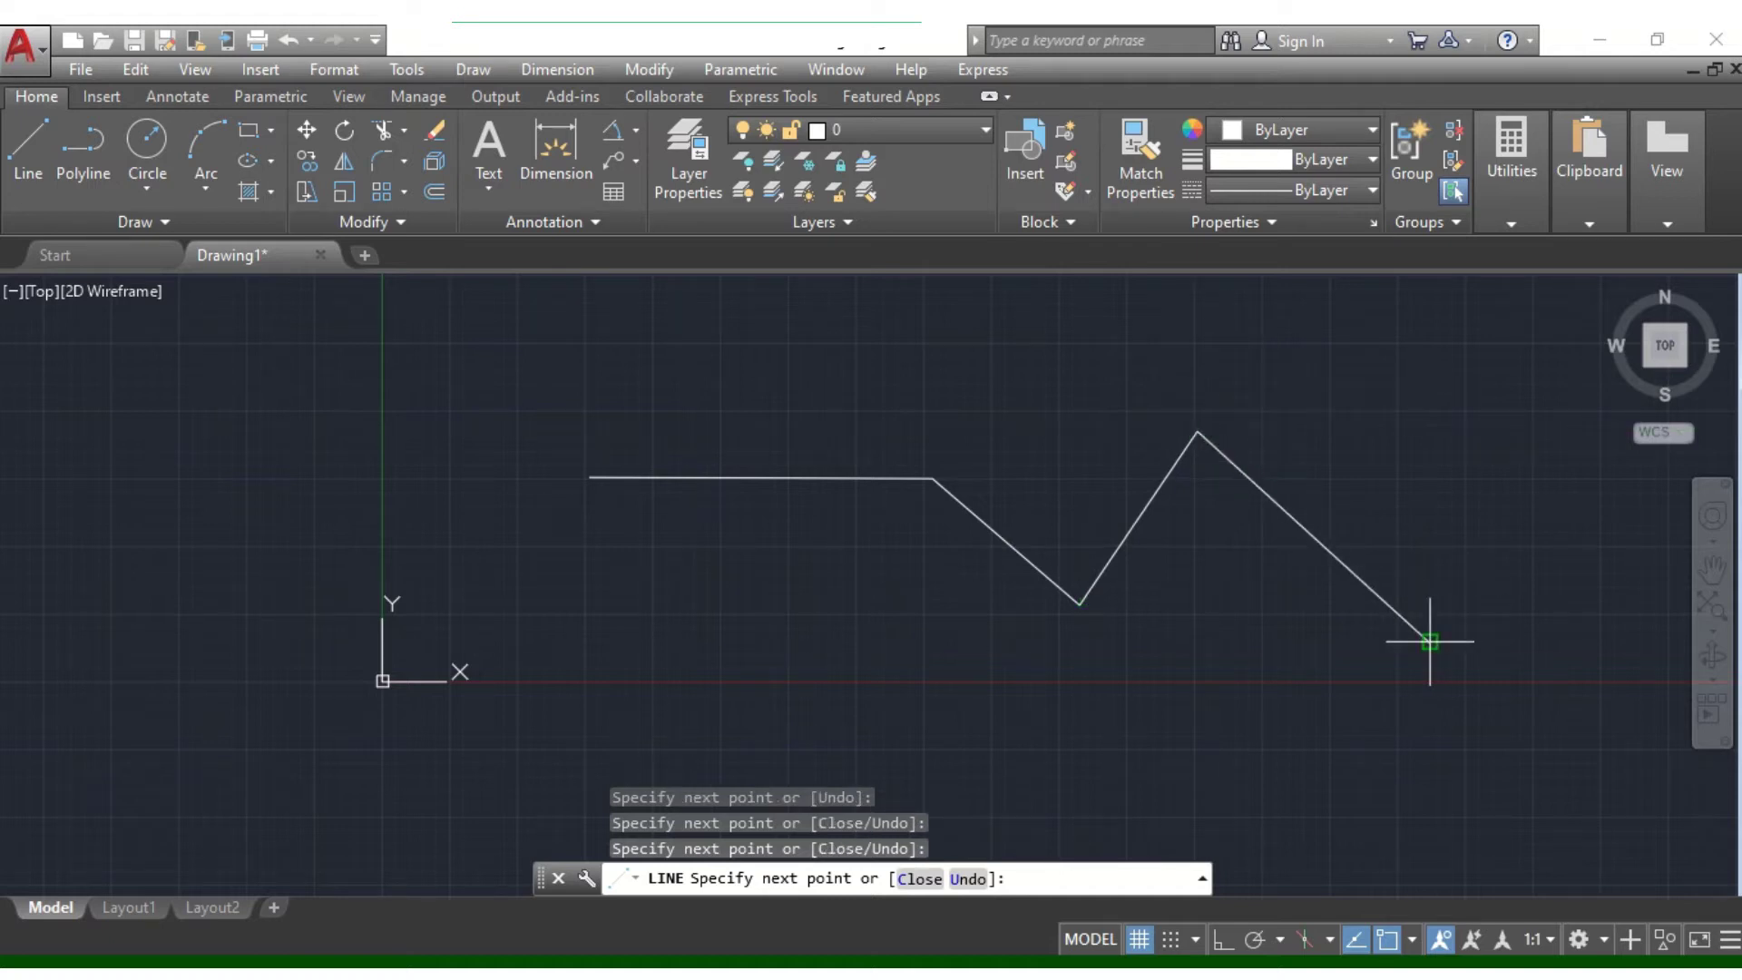
{"action": "left_click", "coordinate": [1448, 458]}
{"action": "left_click", "coordinate": [1226, 357]}
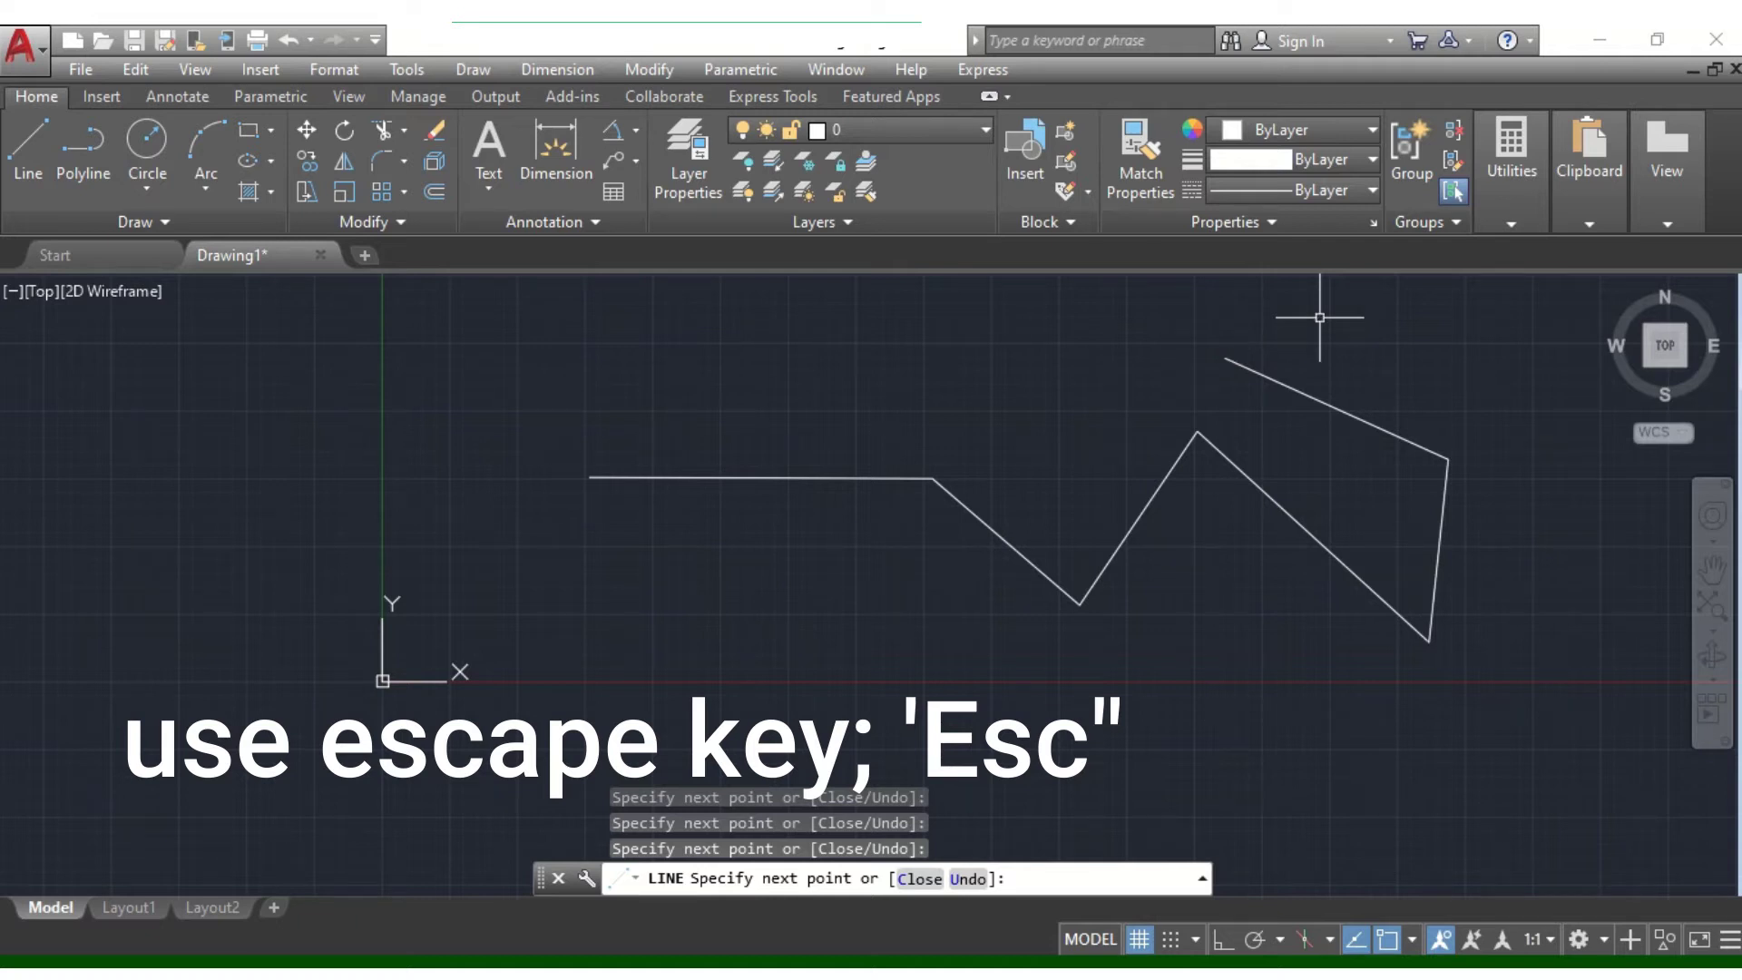
{"action": "key", "text": "Escape"}
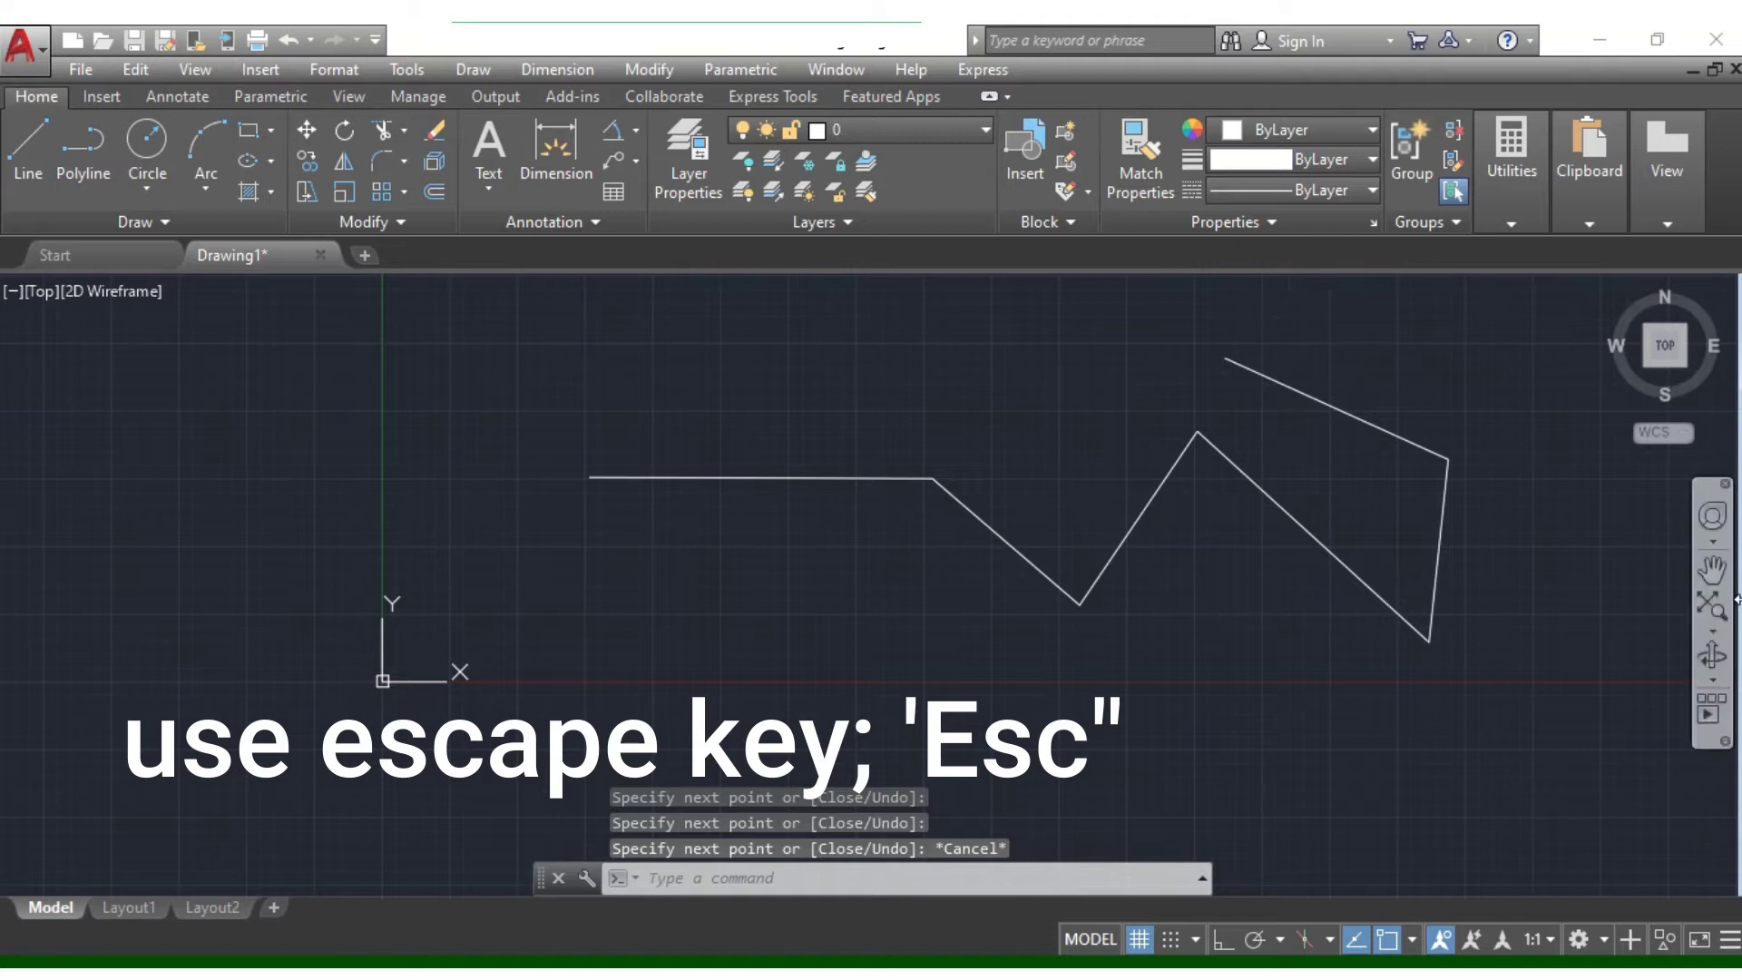
- Draw a second, four-segment zigzag line right of the first and end it via Enter
{"action": "middle_click_drag", "start_coordinate": [1325, 468], "coordinate": [961, 520]}
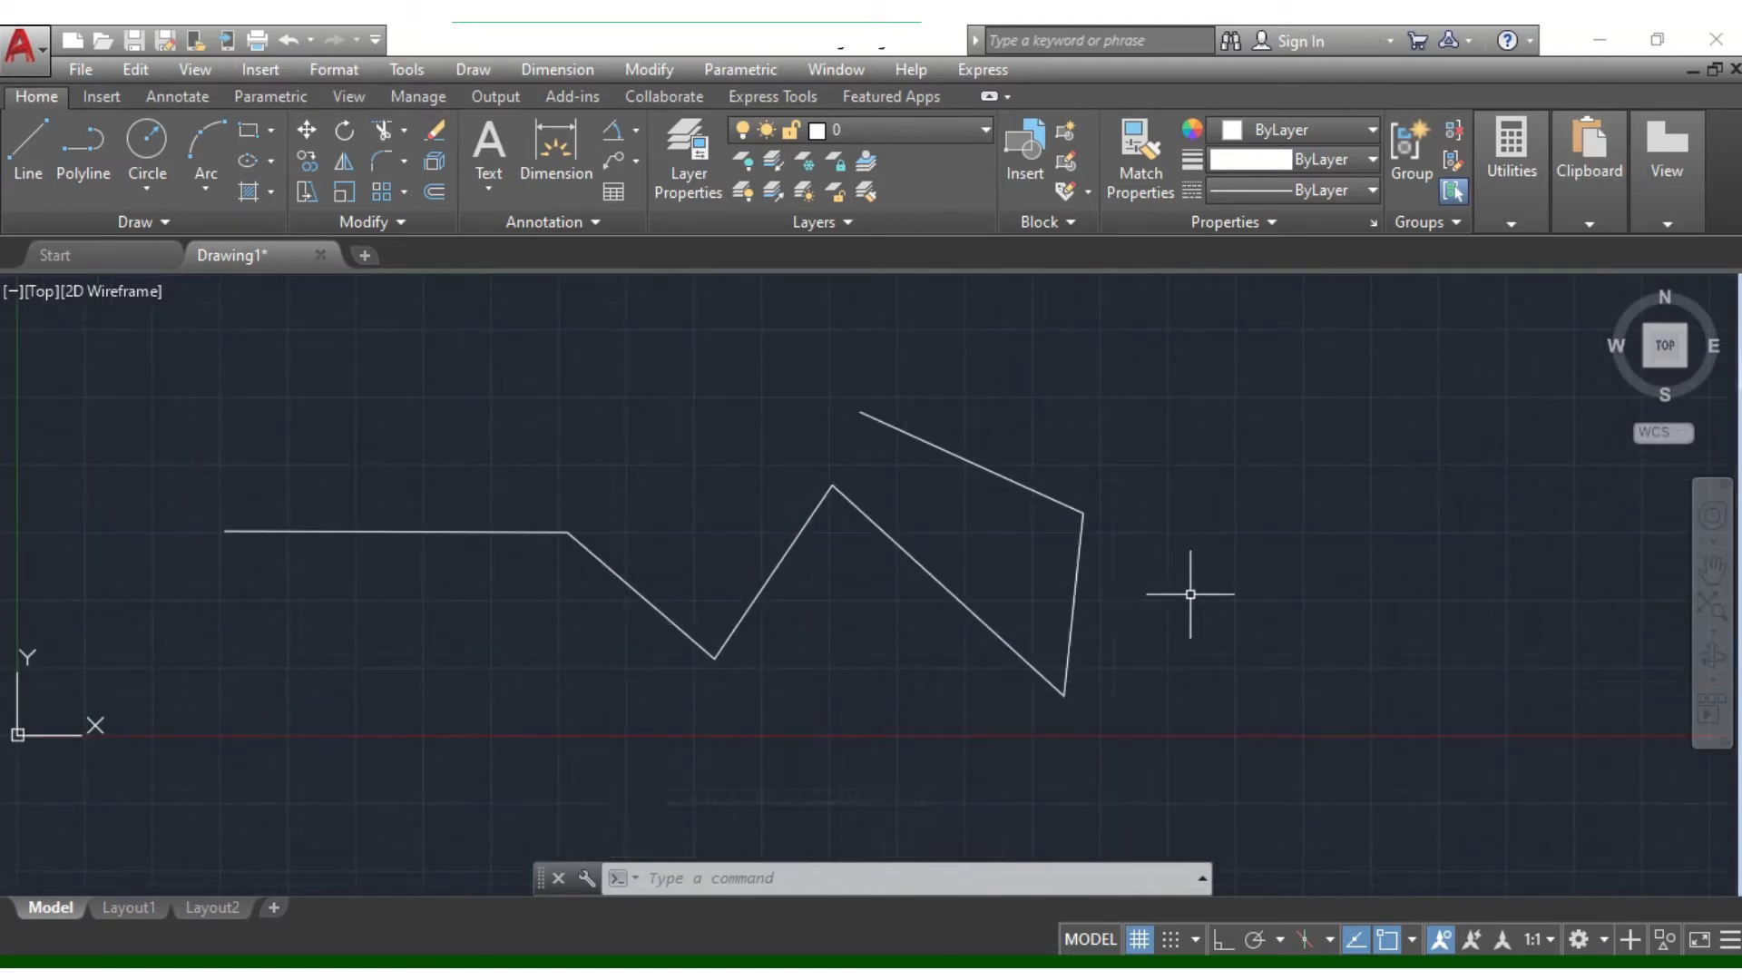
{"action": "type", "text": "line"}
{"action": "key", "text": "Return"}
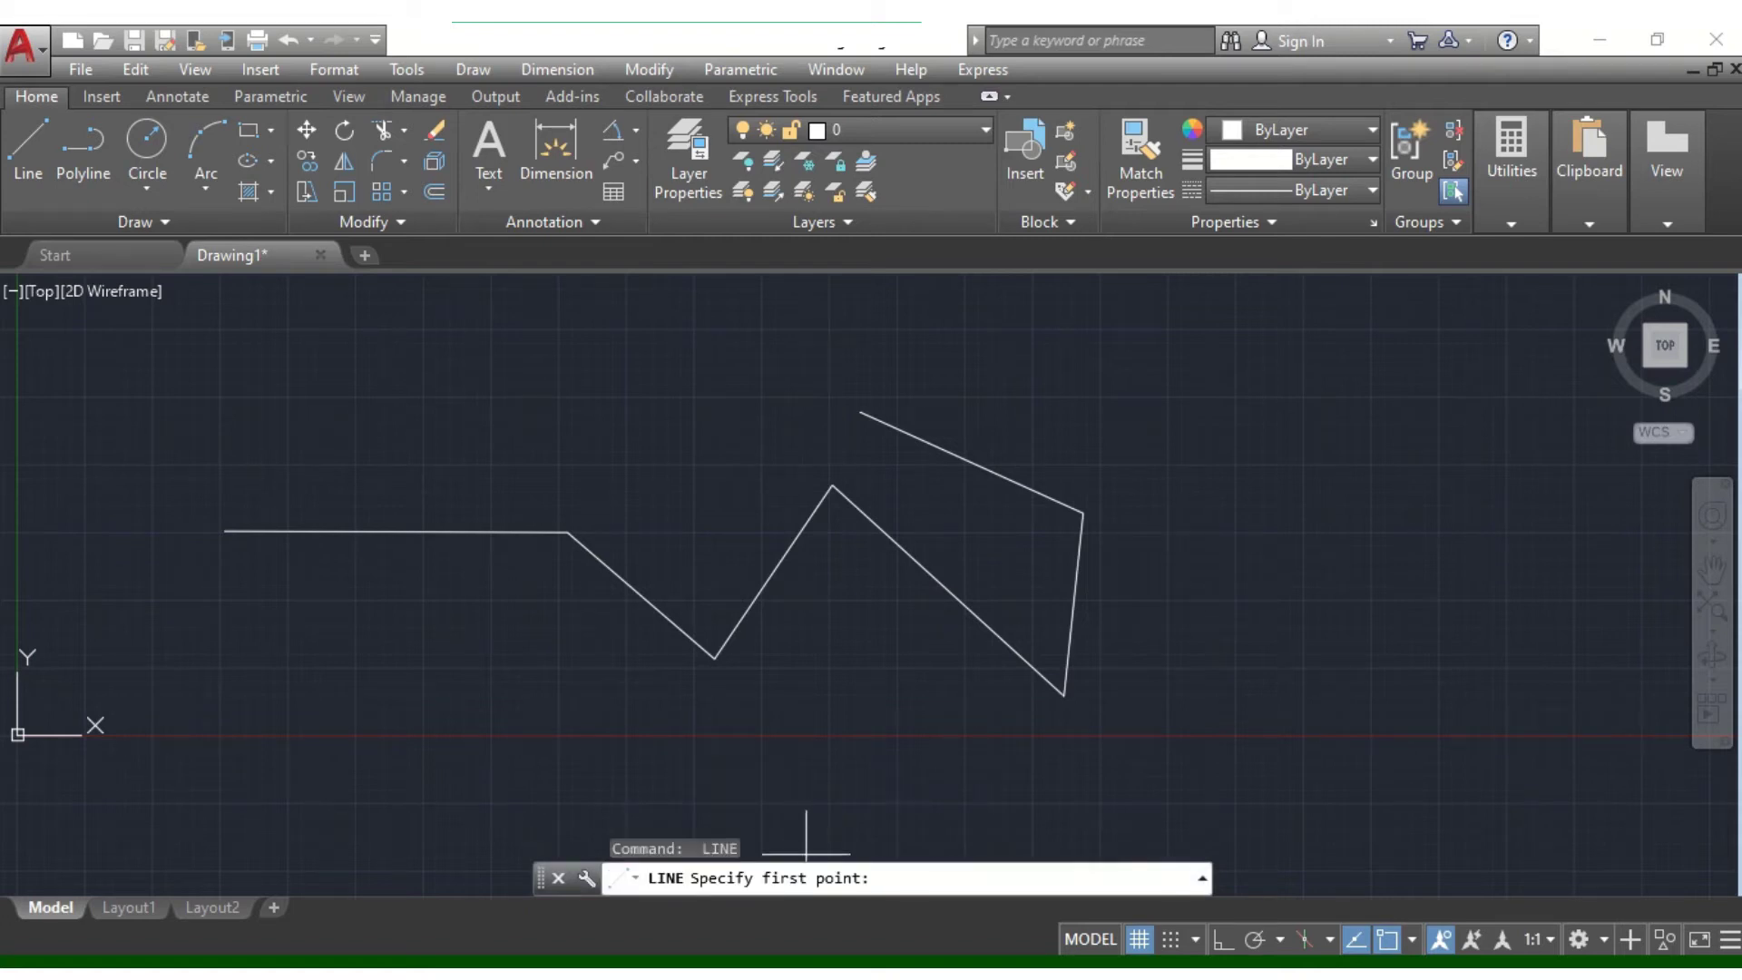
{"action": "left_click", "coordinate": [1189, 548]}
{"action": "left_click", "coordinate": [1362, 598]}
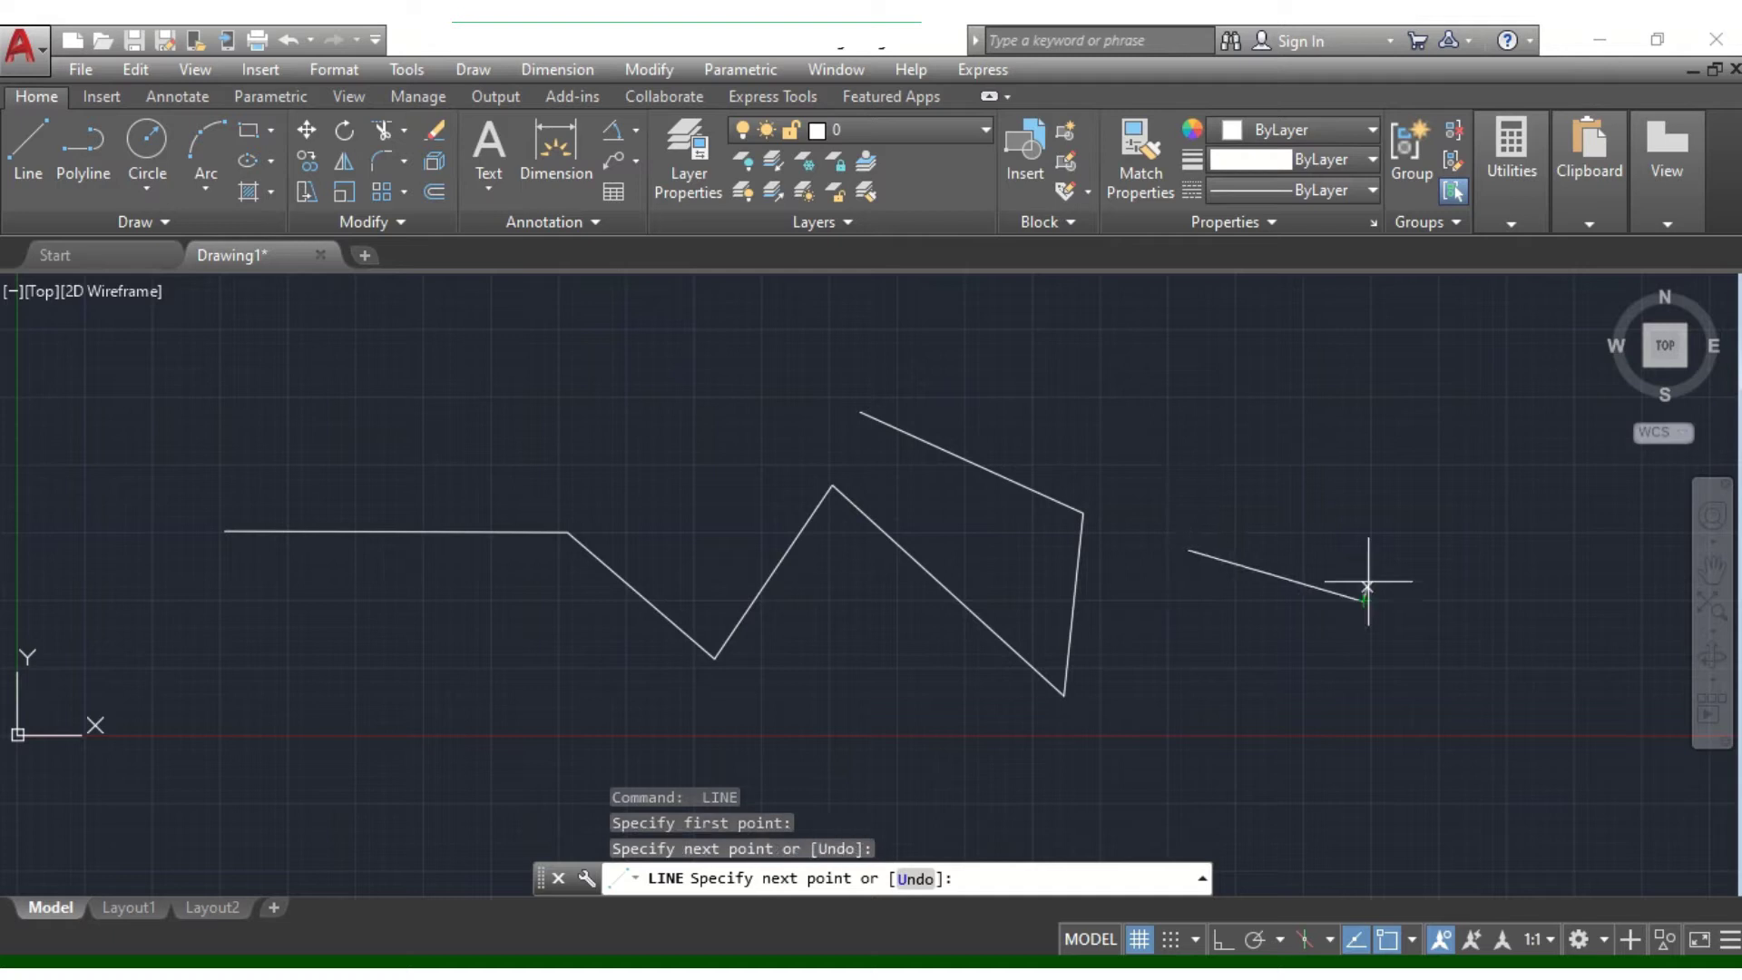
{"action": "left_click", "coordinate": [1387, 436]}
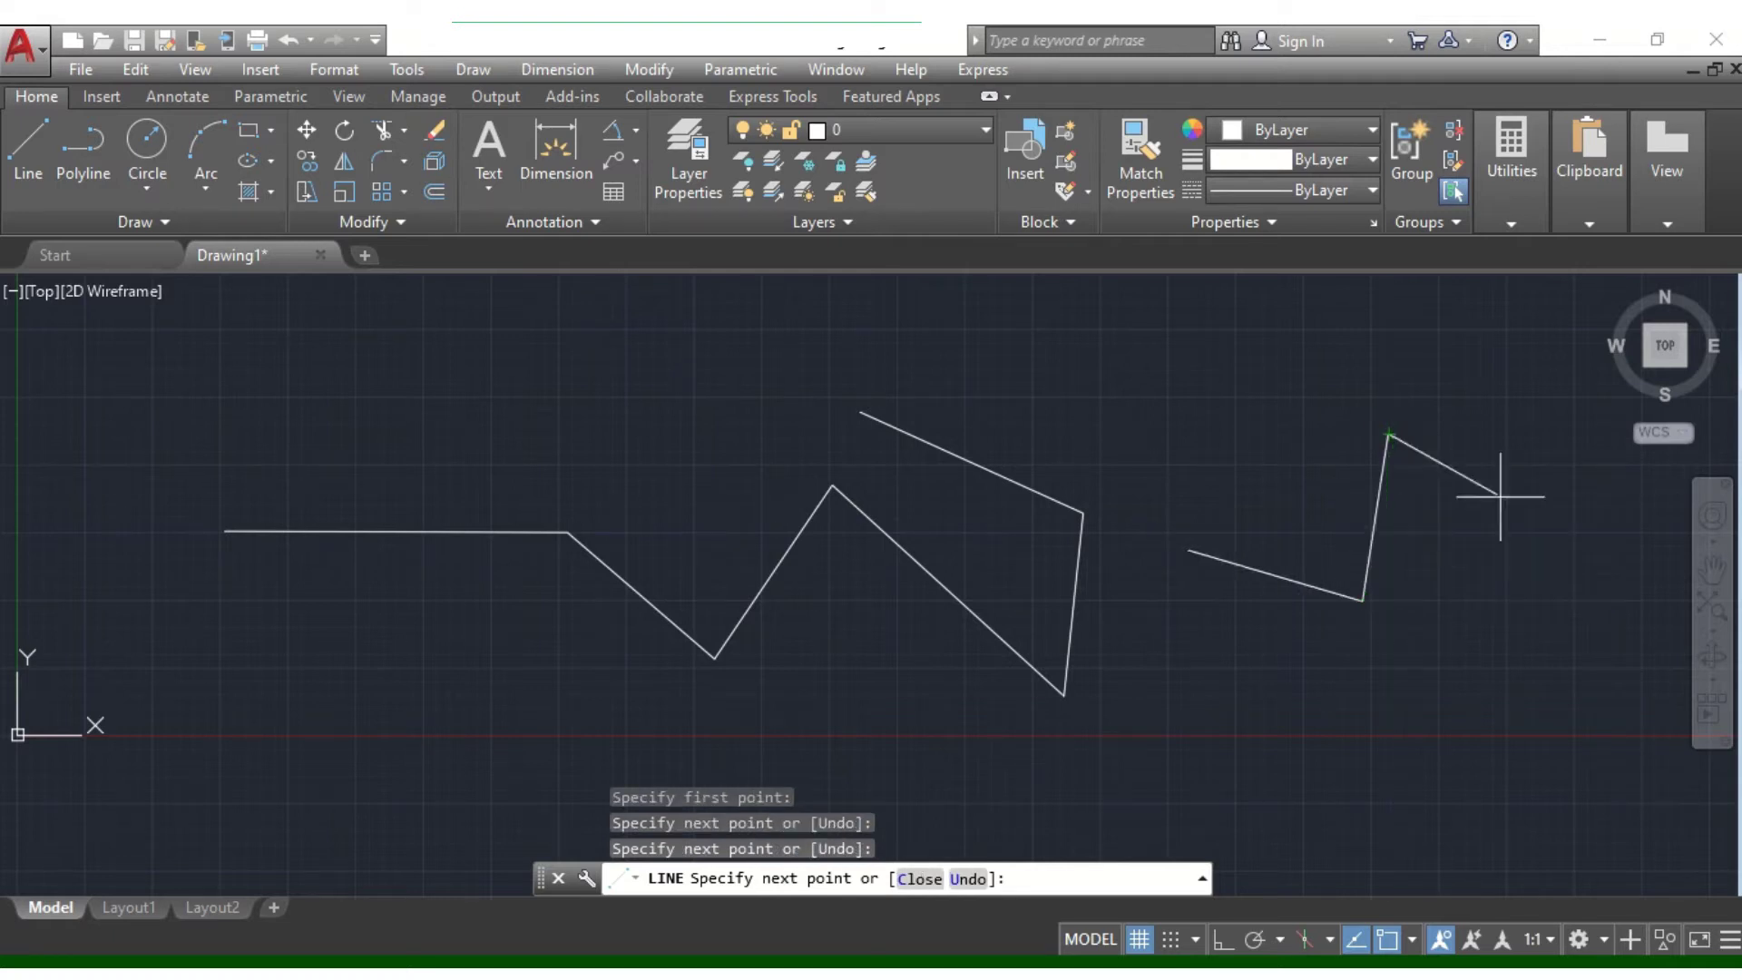
{"action": "left_click", "coordinate": [1521, 578]}
{"action": "middle_click_drag", "start_coordinate": [1555, 461], "coordinate": [1252, 482]}
{"action": "left_click", "coordinate": [1277, 481]}
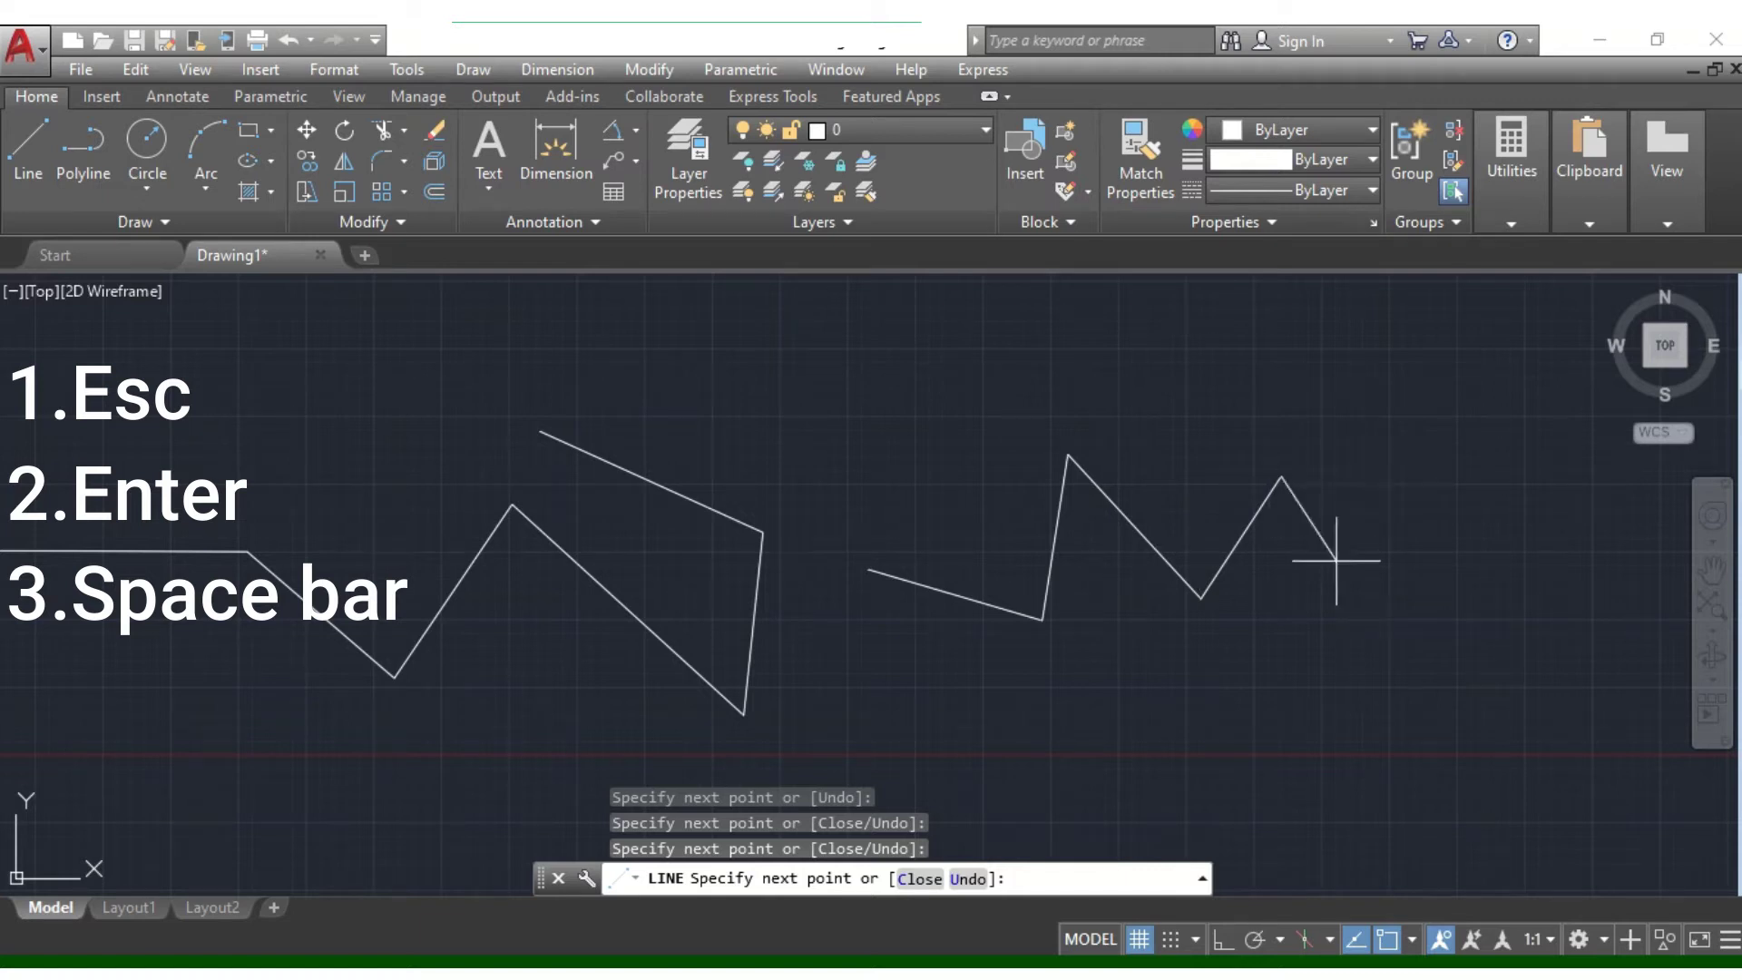
{"action": "right_click", "coordinate": [1336, 495]}
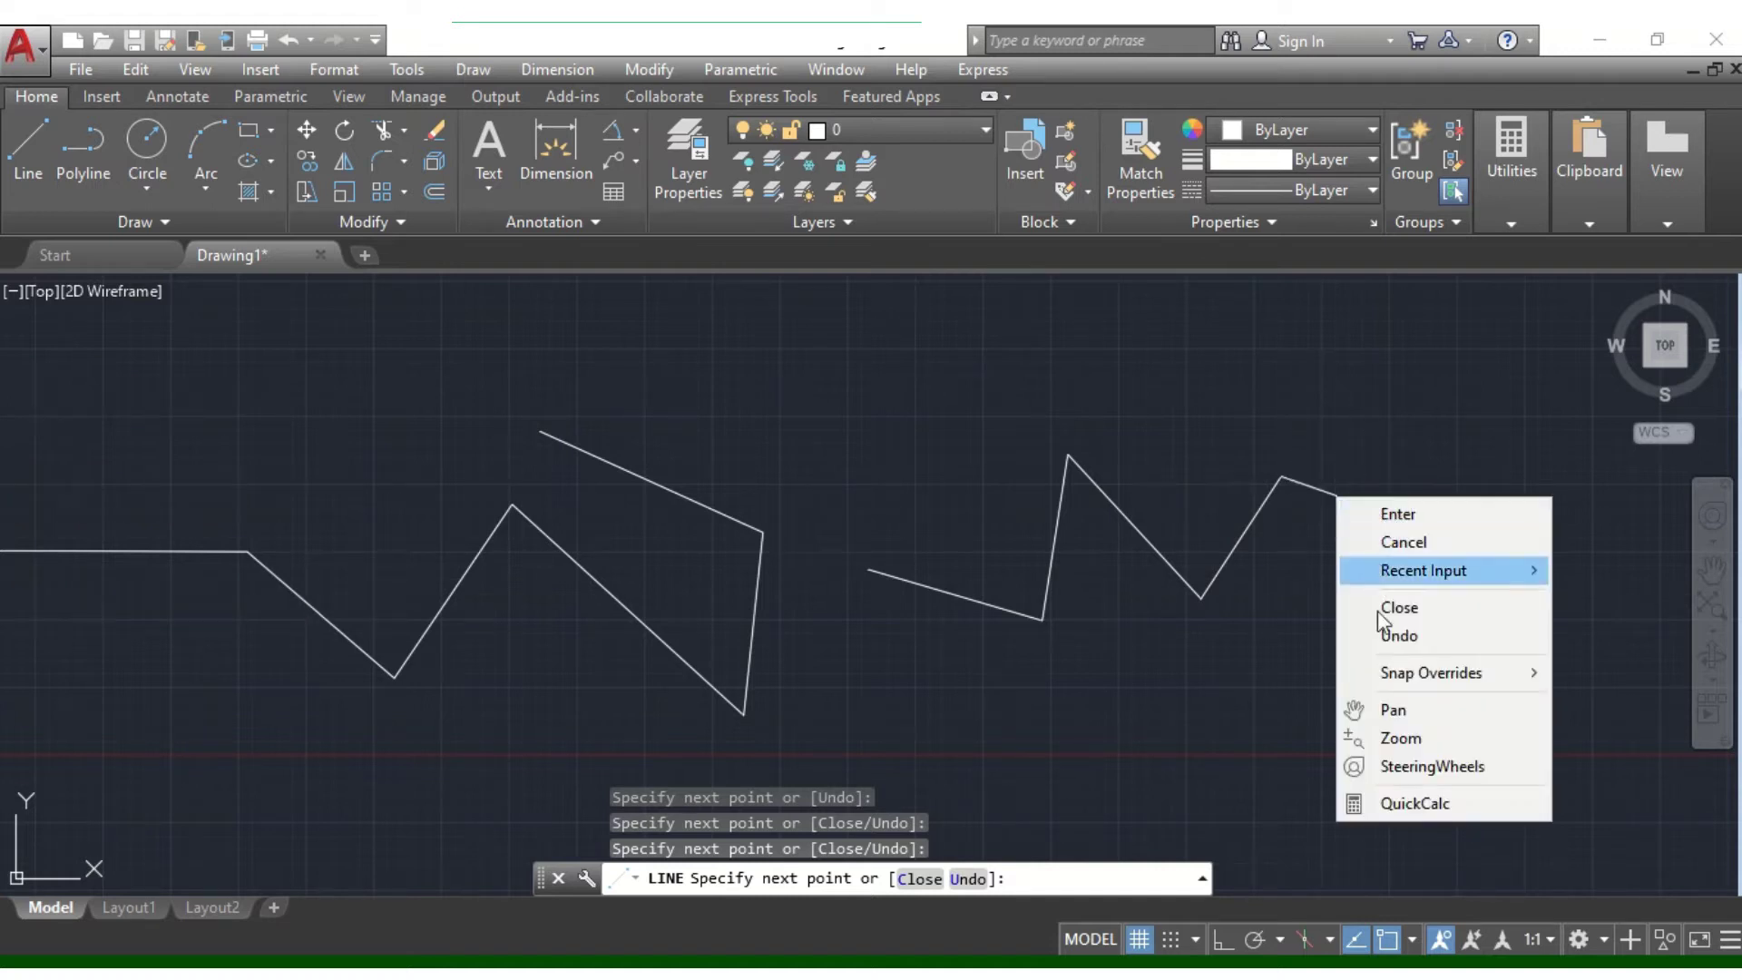
{"action": "left_click", "coordinate": [1420, 523]}
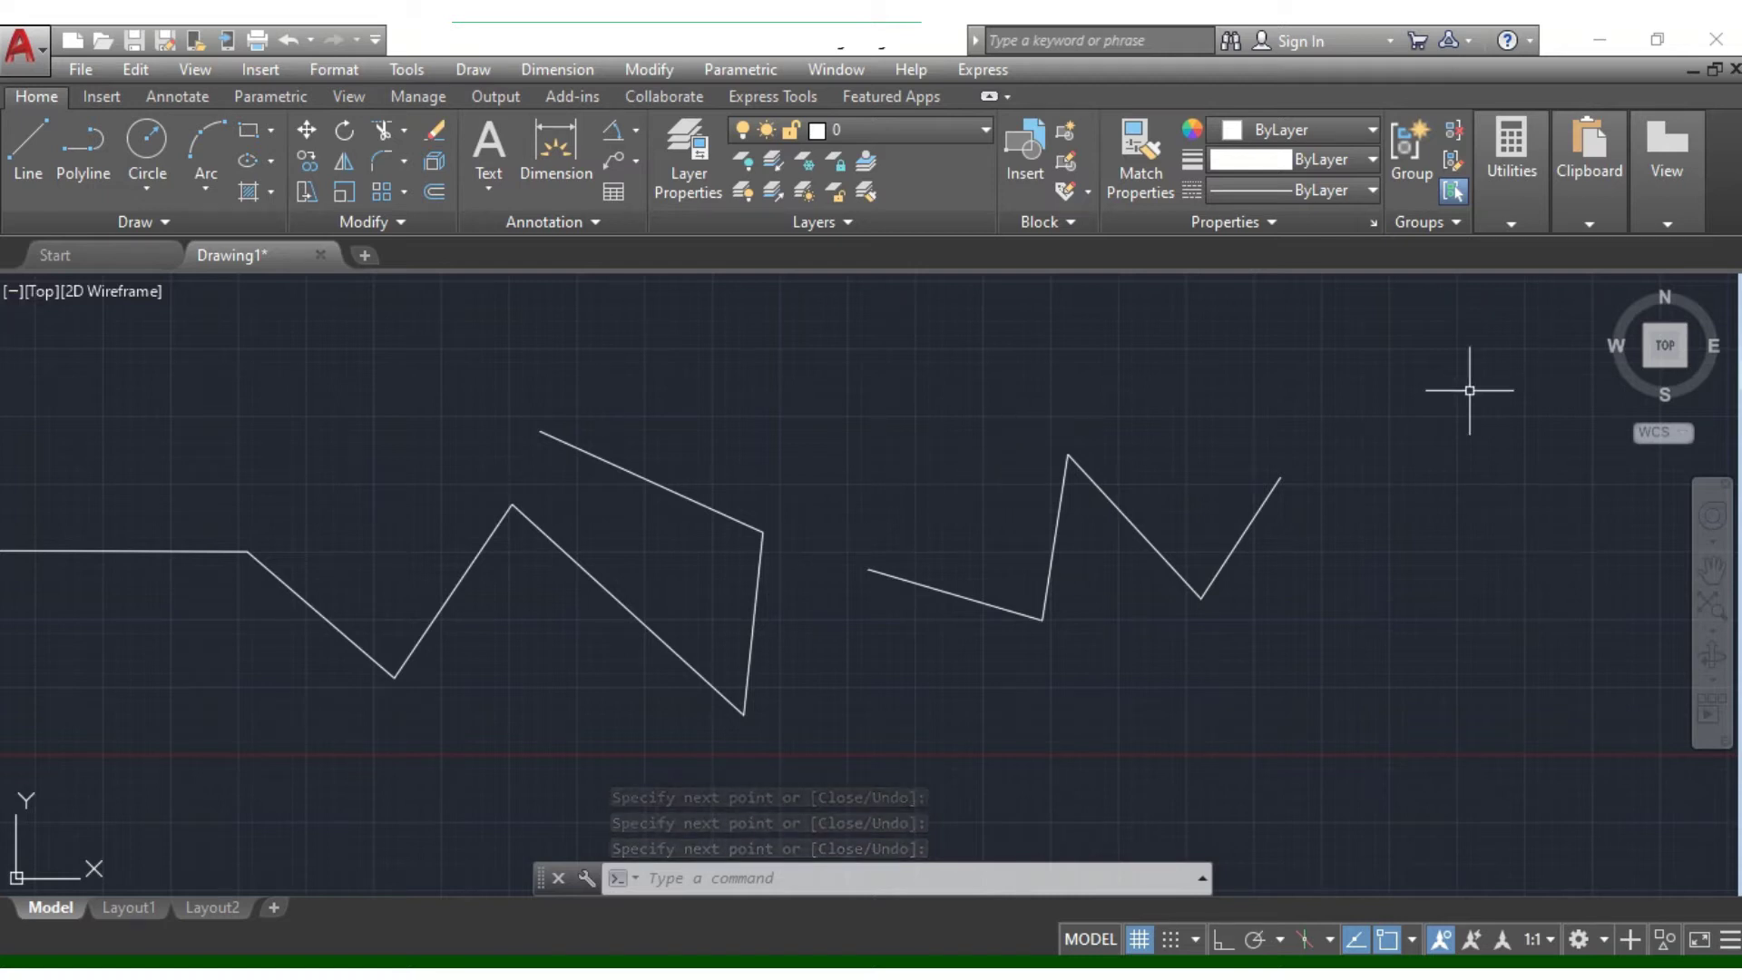
- Zoom out, pan to free space above the zigzags, and start LINE with the L alias
{"action": "scroll", "coordinate": [926, 620], "scroll_direction": "down", "scroll_amount": 5}
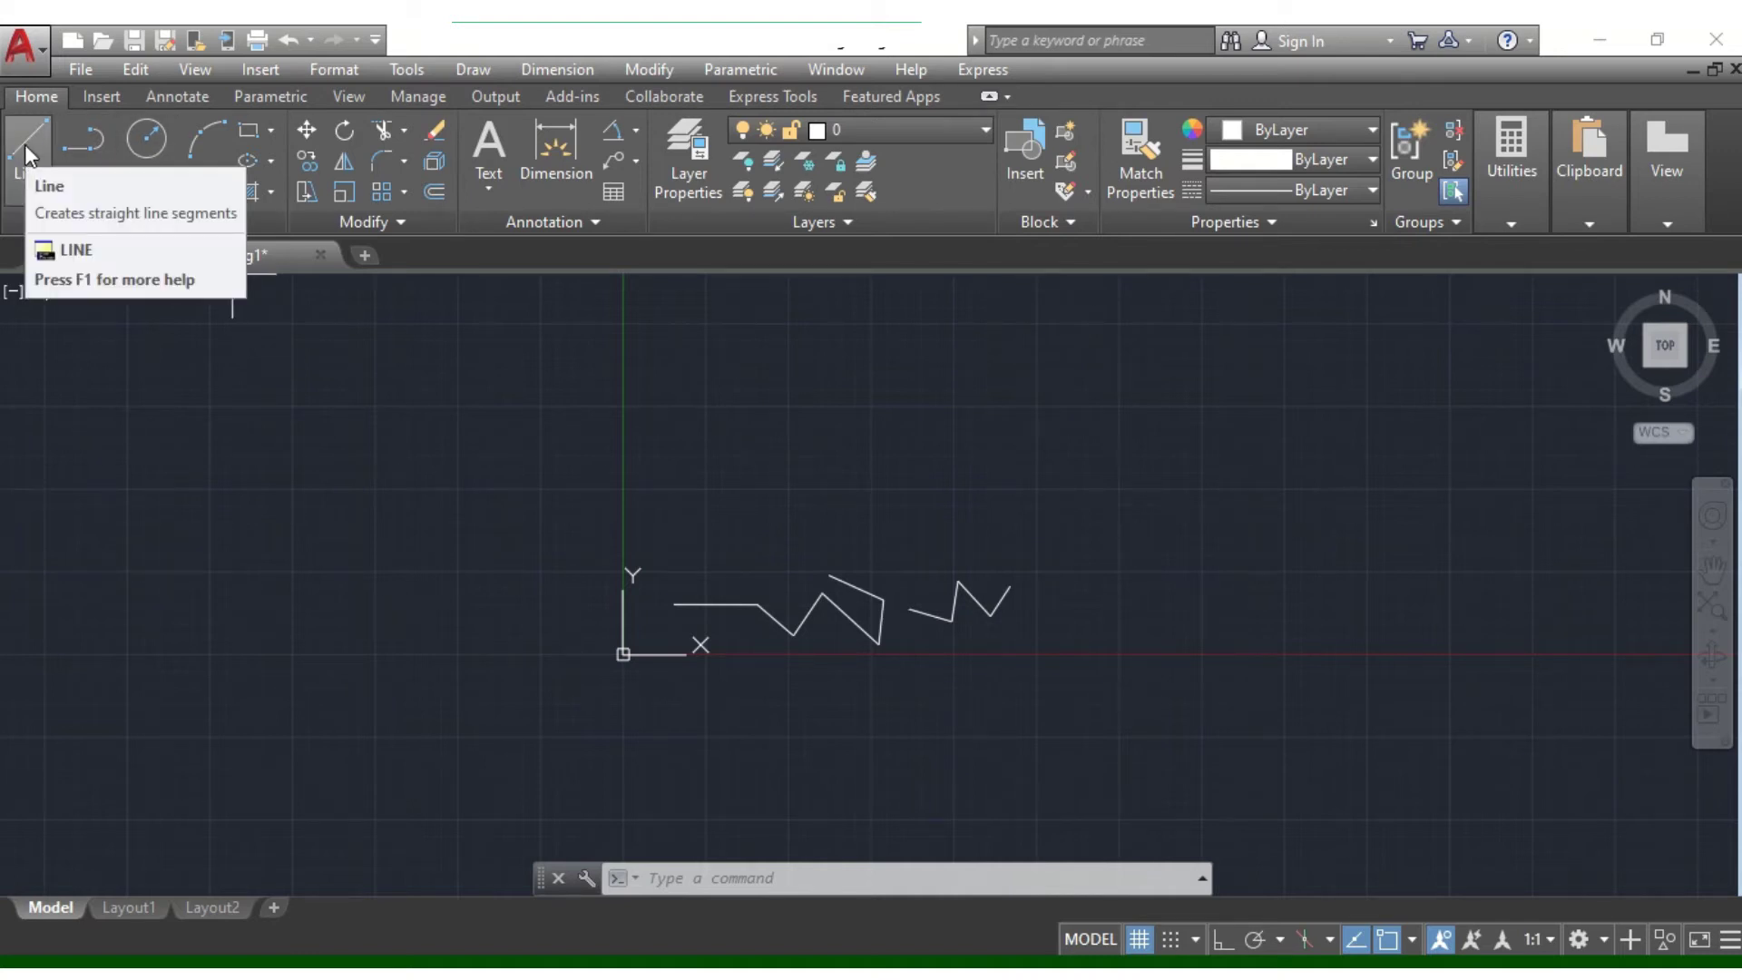
{"action": "middle_click_drag", "start_coordinate": [1031, 515], "coordinate": [825, 570]}
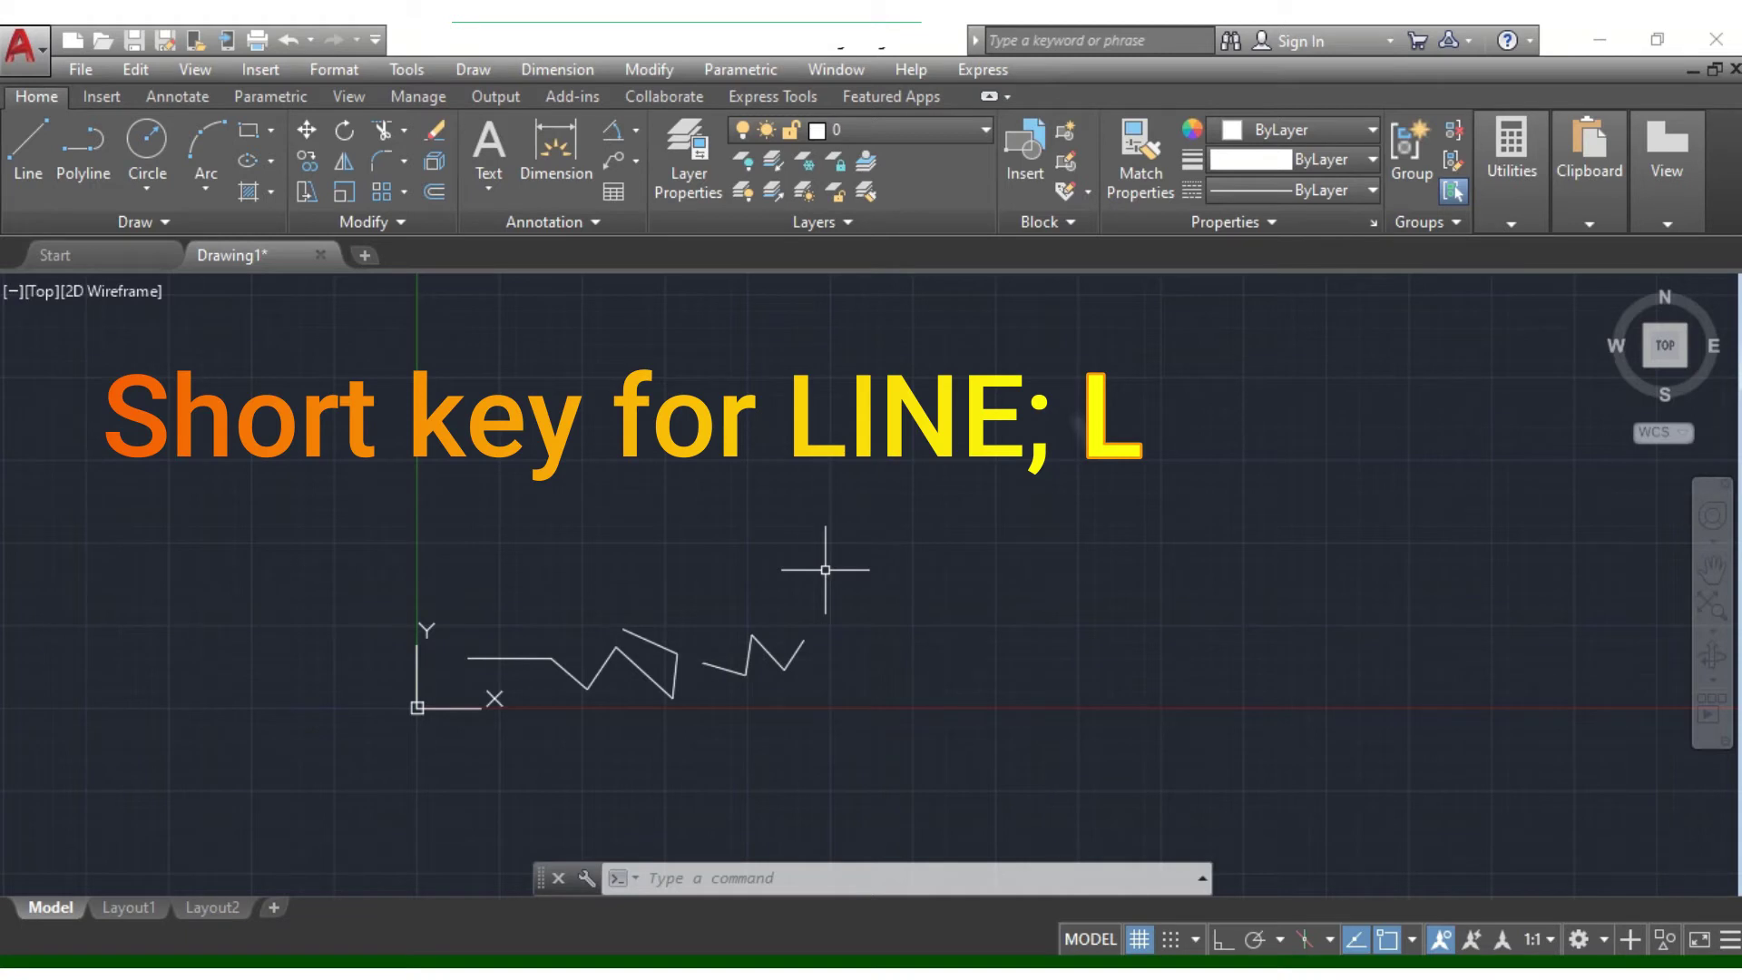
{"action": "type", "text": "l"}
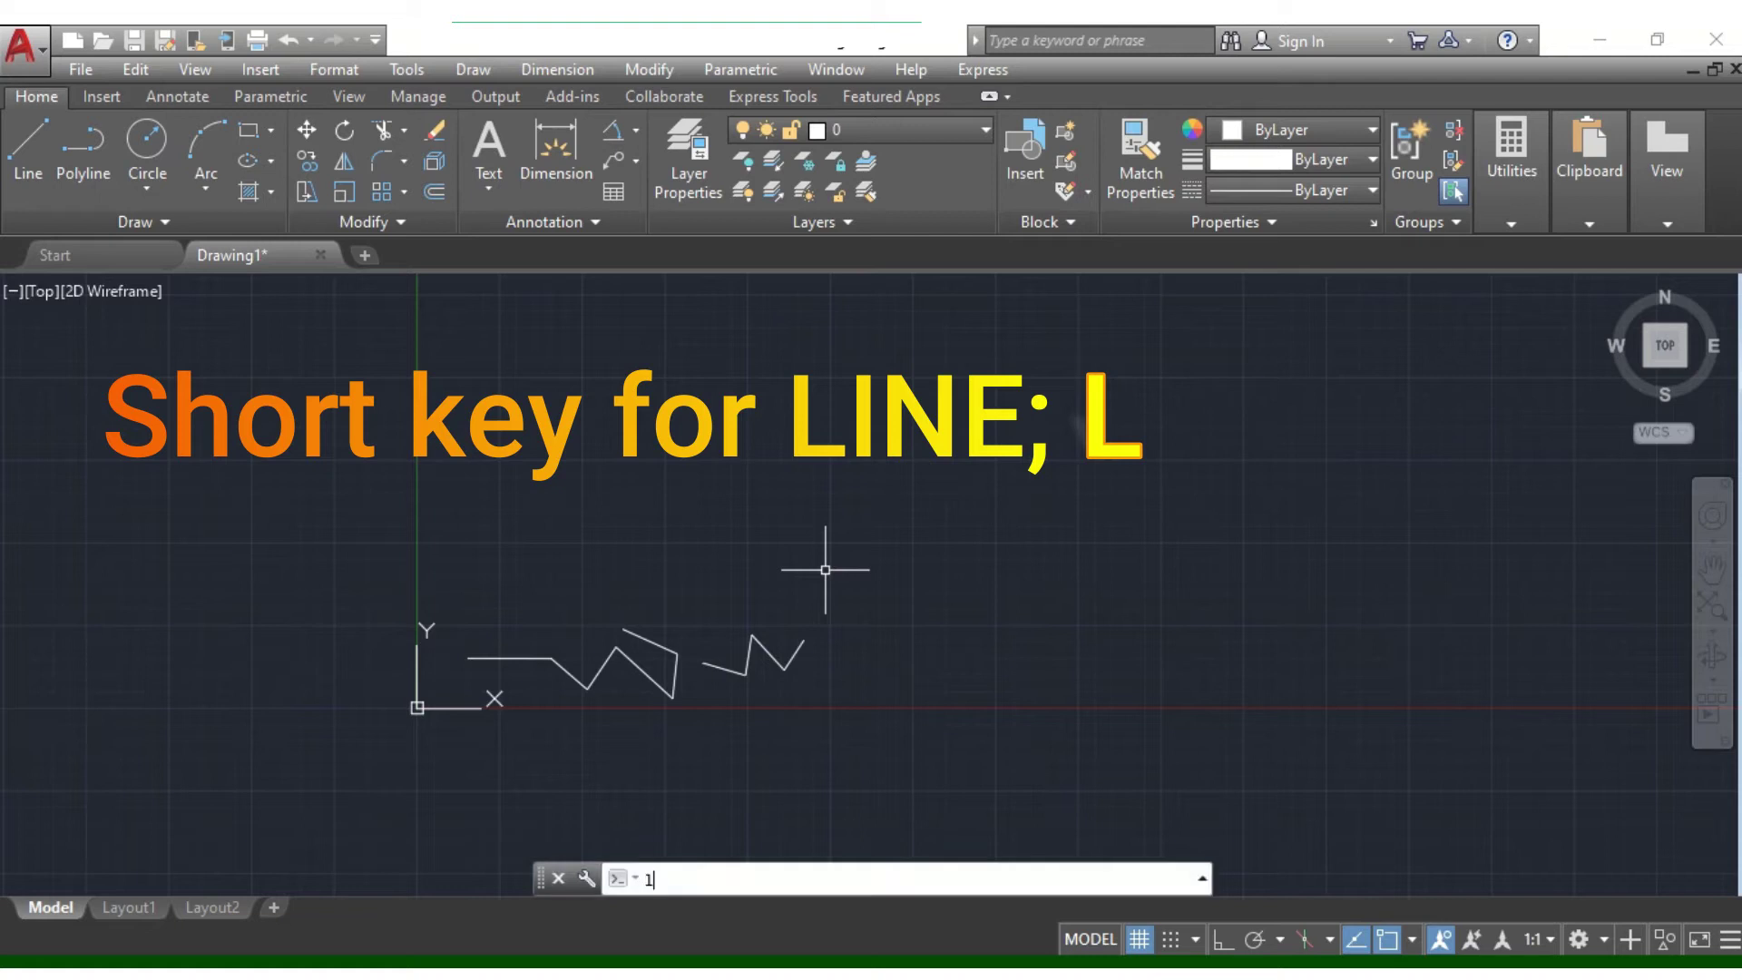
{"action": "key", "text": "Return"}
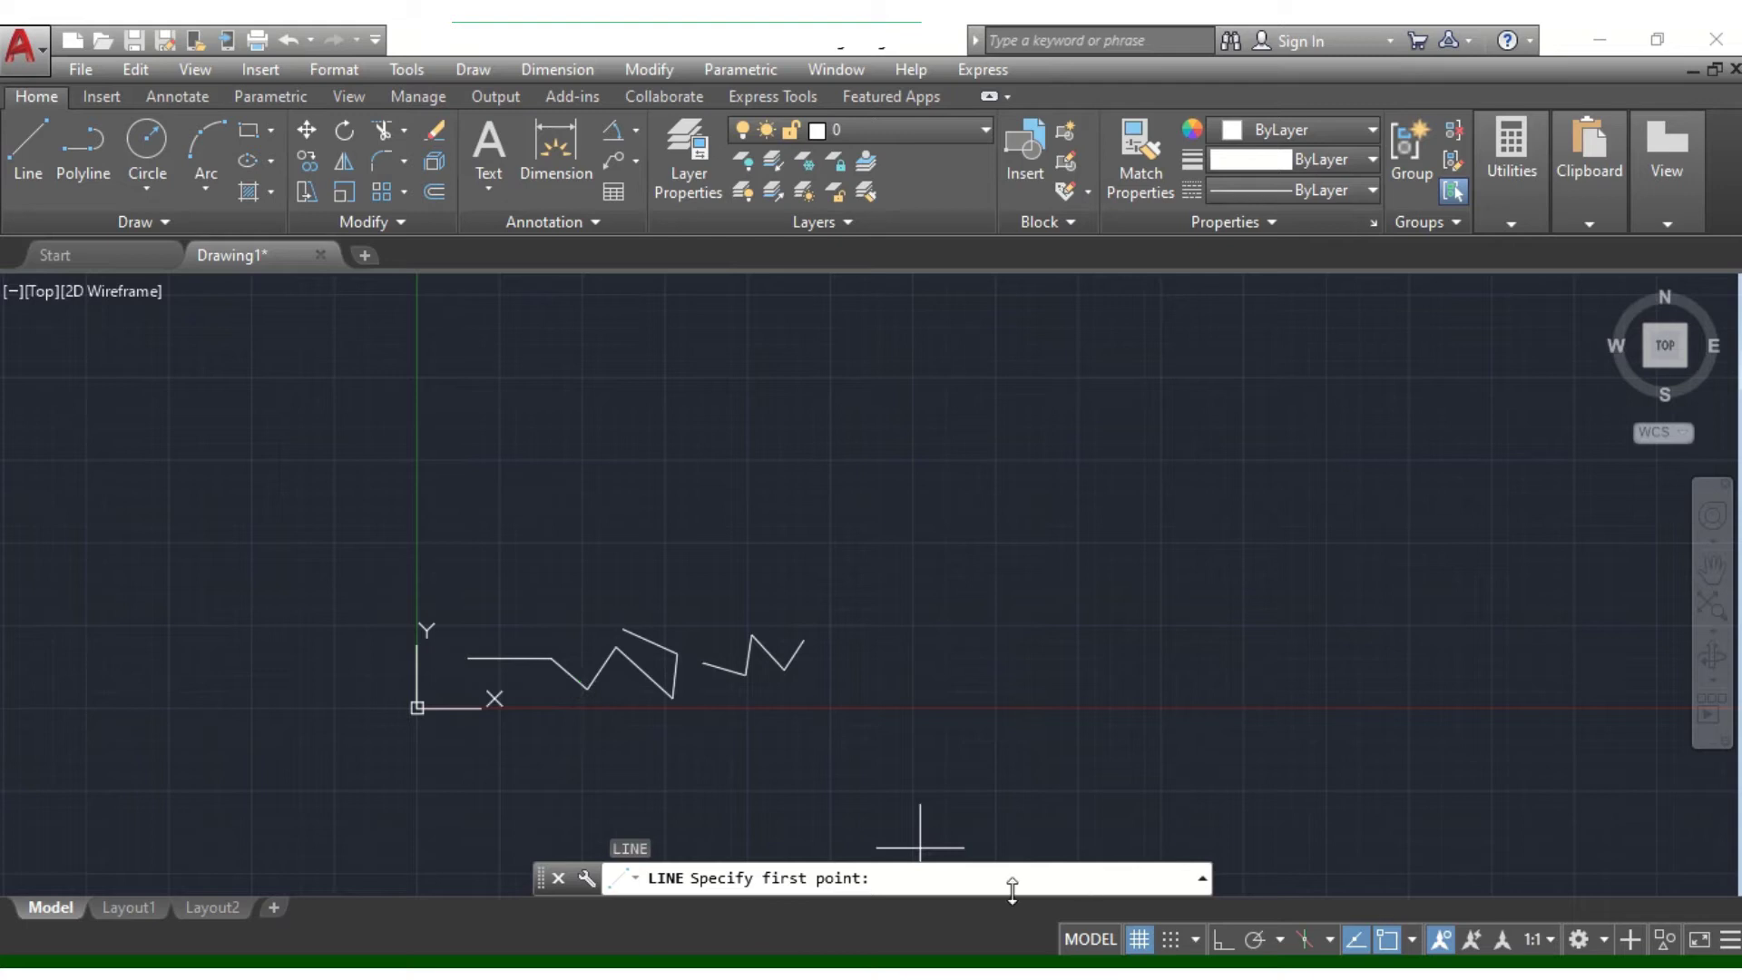
- Draw a six-vertex irregular outline above the zigzags and close it back to its start
{"action": "scroll", "coordinate": [750, 494], "scroll_direction": "up", "scroll_amount": 4}
{"action": "left_click", "coordinate": [754, 497]}
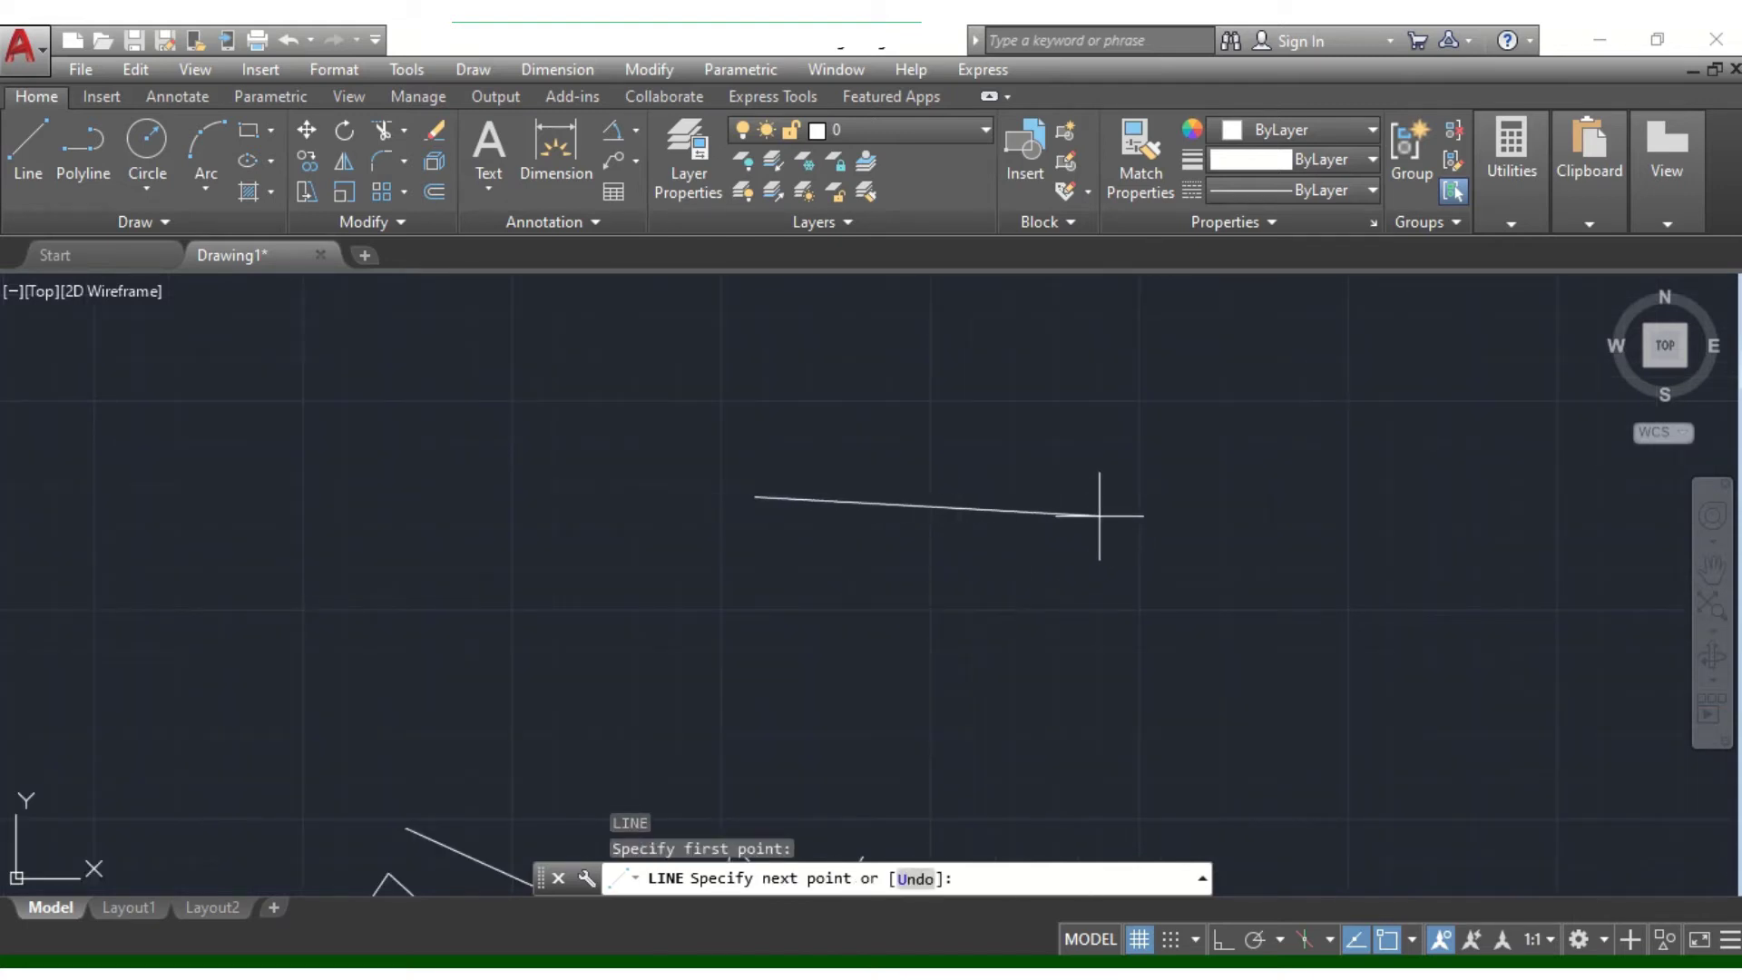
{"action": "left_click", "coordinate": [1098, 516]}
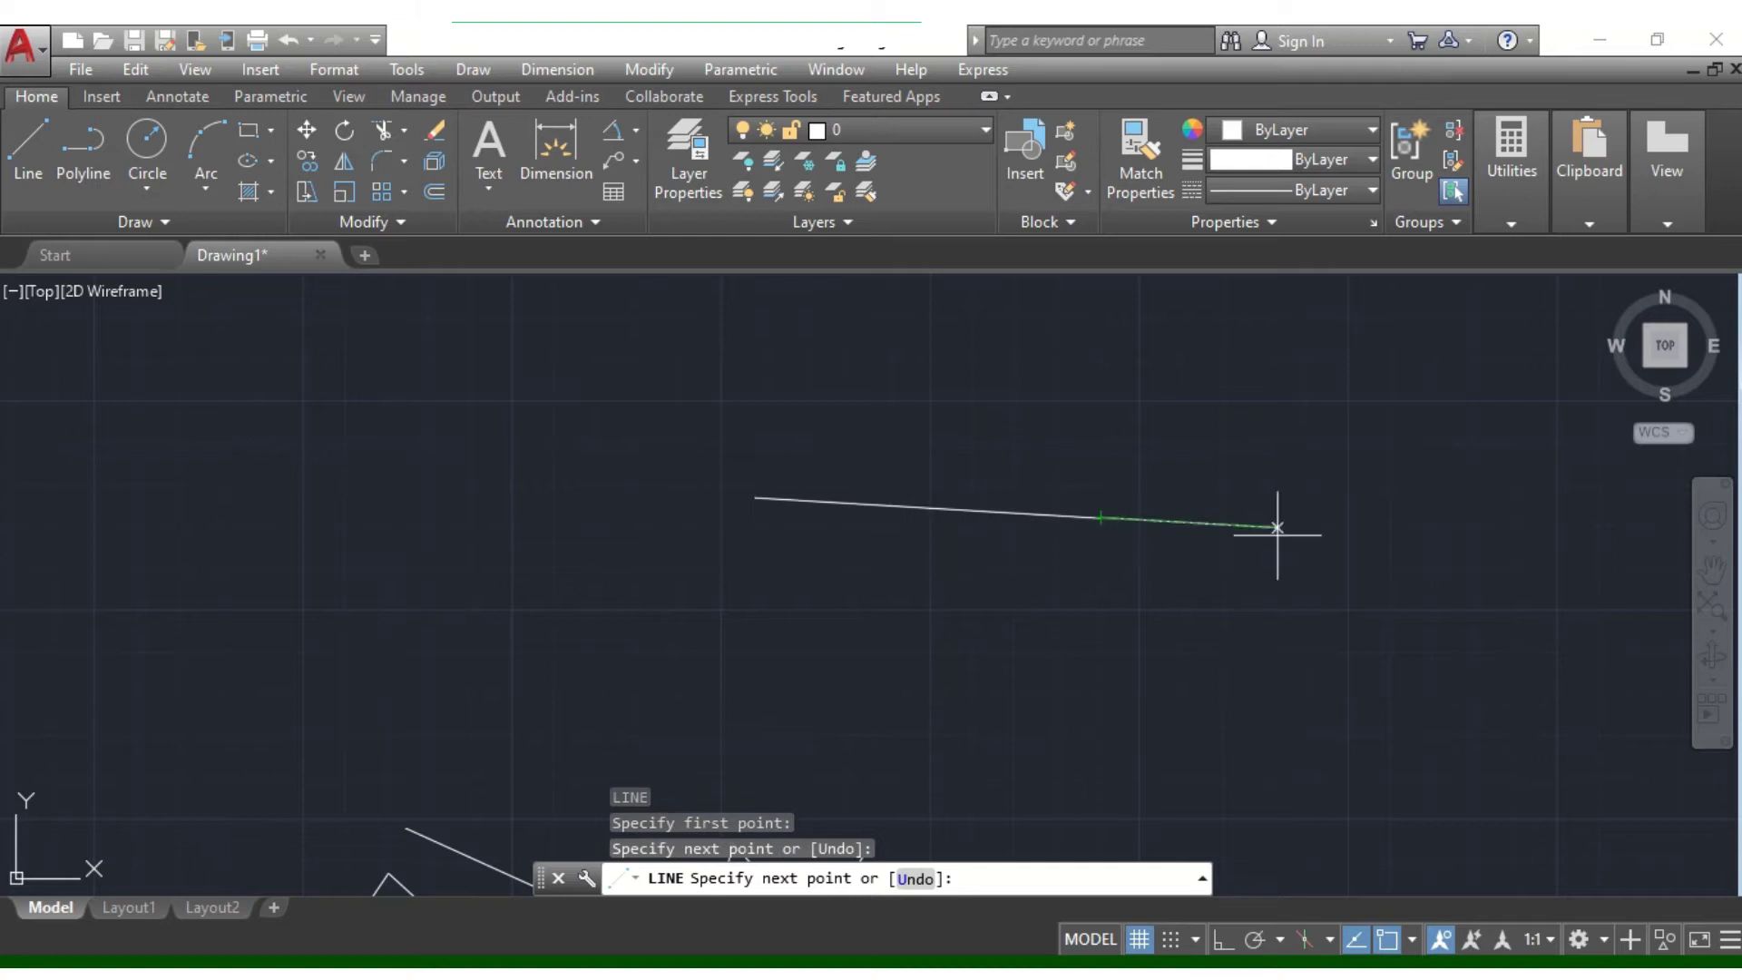
{"action": "left_click", "coordinate": [1206, 370]}
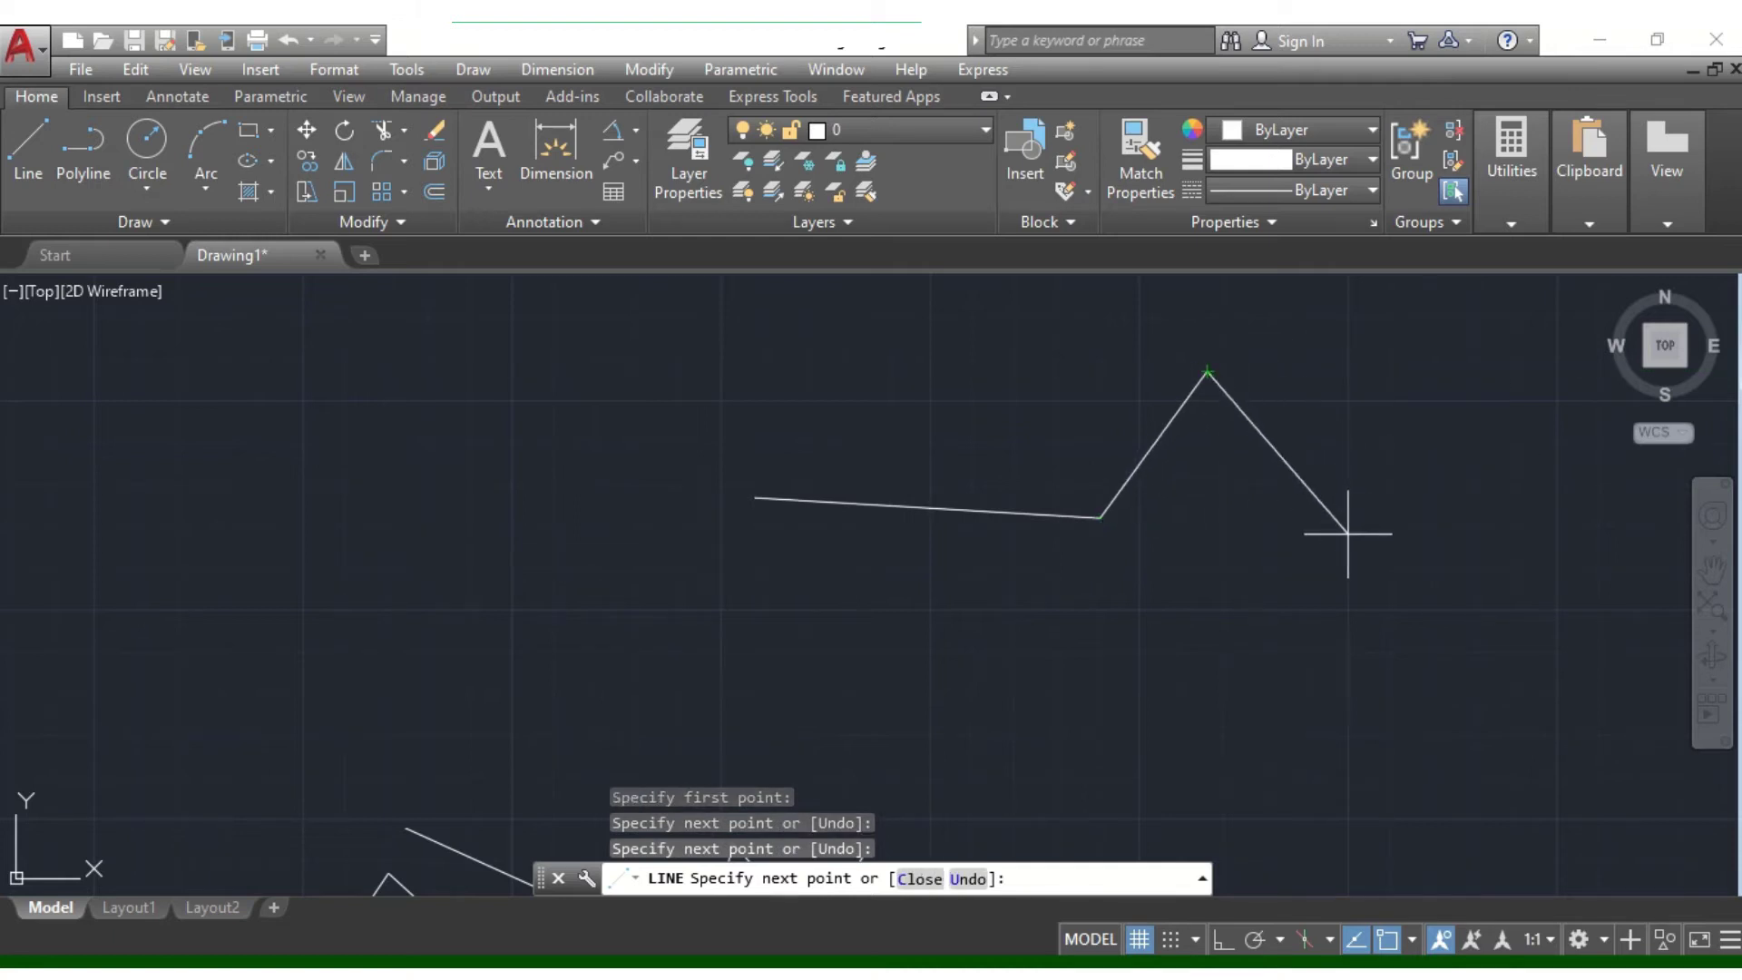
{"action": "left_click", "coordinate": [1339, 620]}
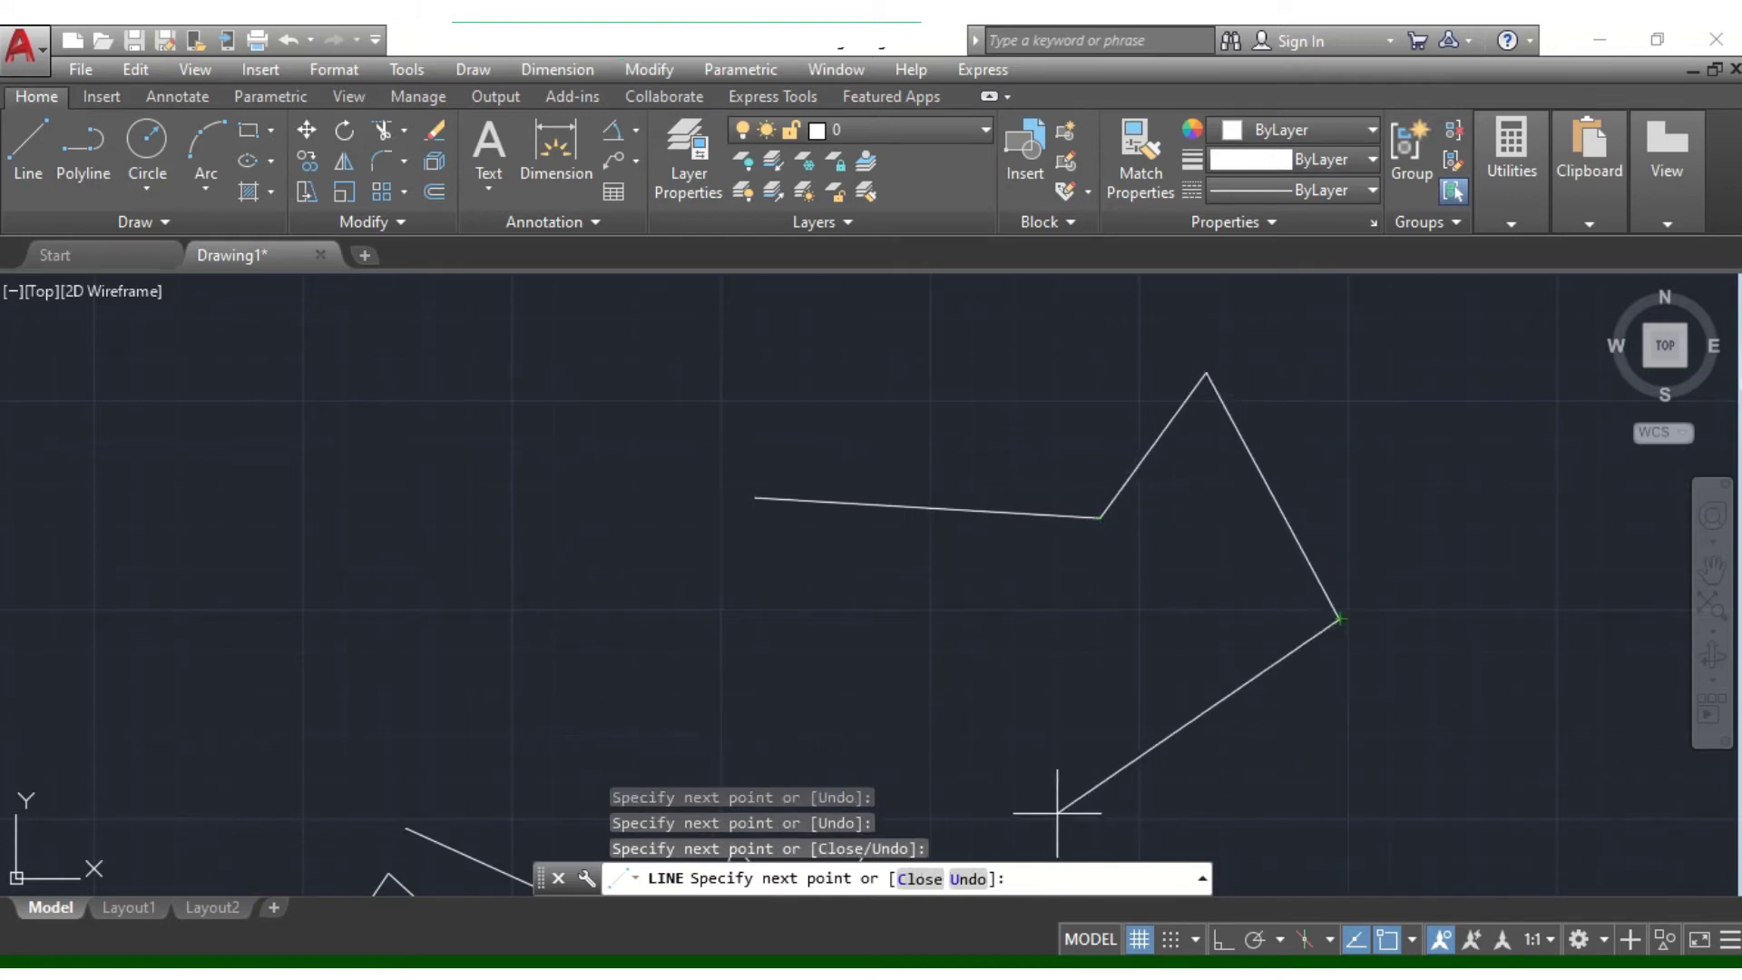
{"action": "left_click", "coordinate": [1057, 810]}
{"action": "left_click", "coordinate": [1017, 697]}
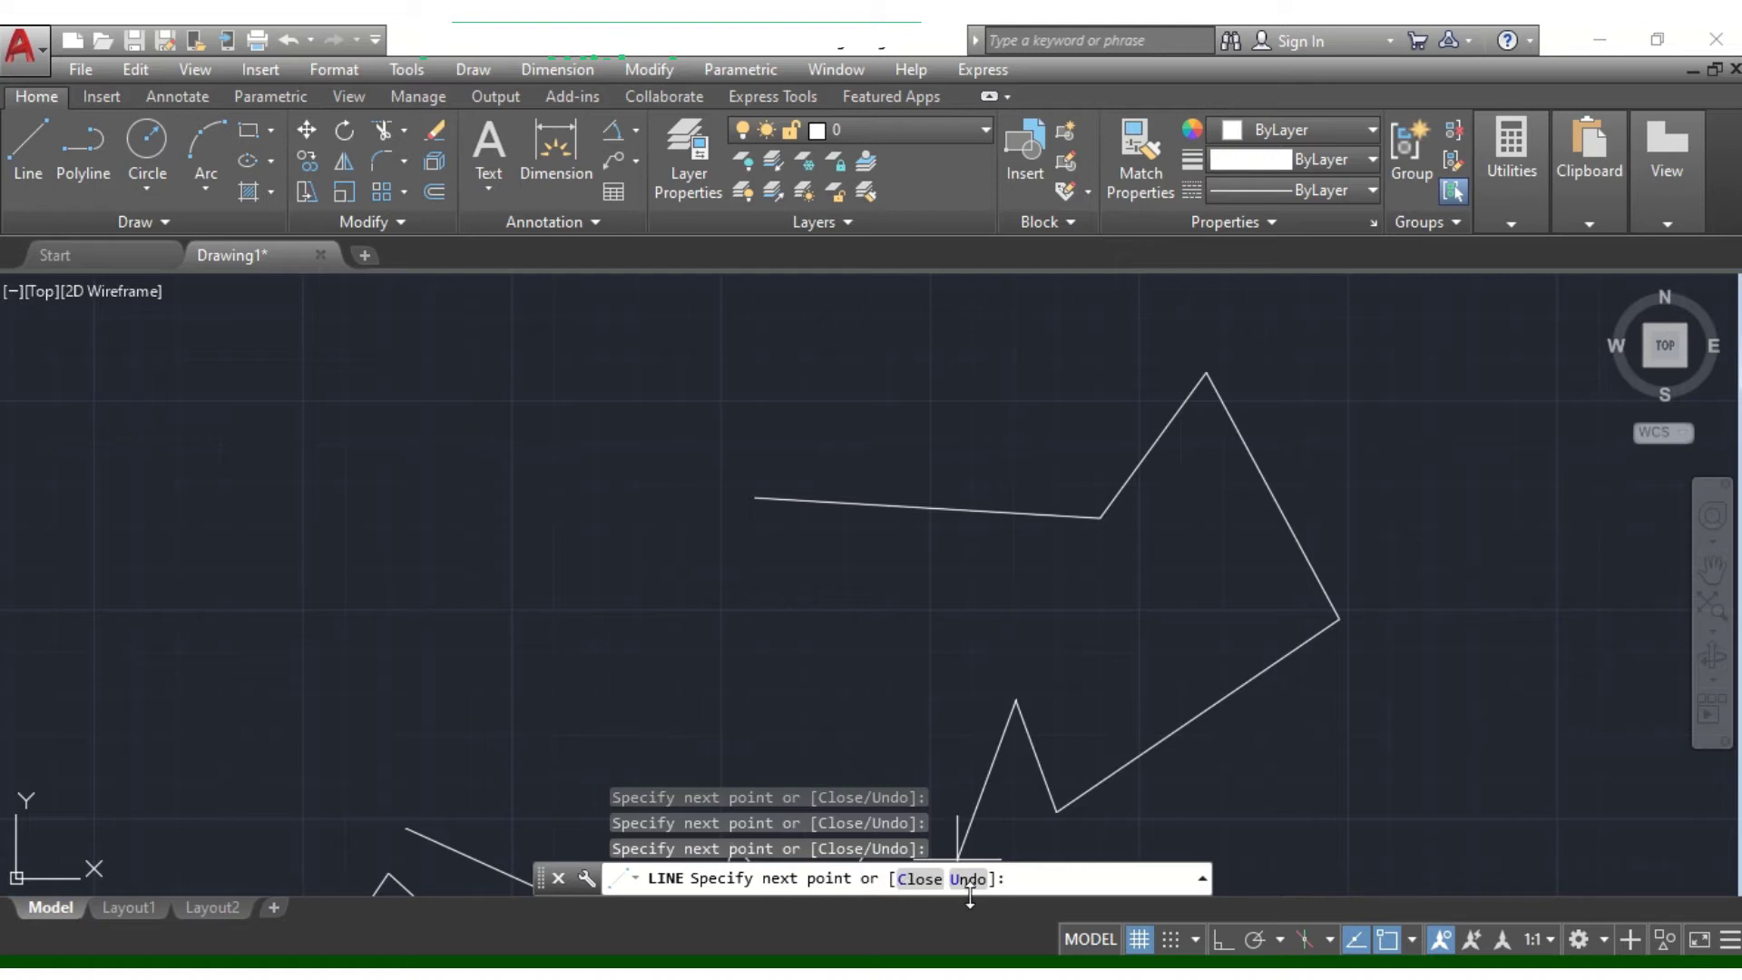
{"action": "left_click", "coordinate": [918, 878]}
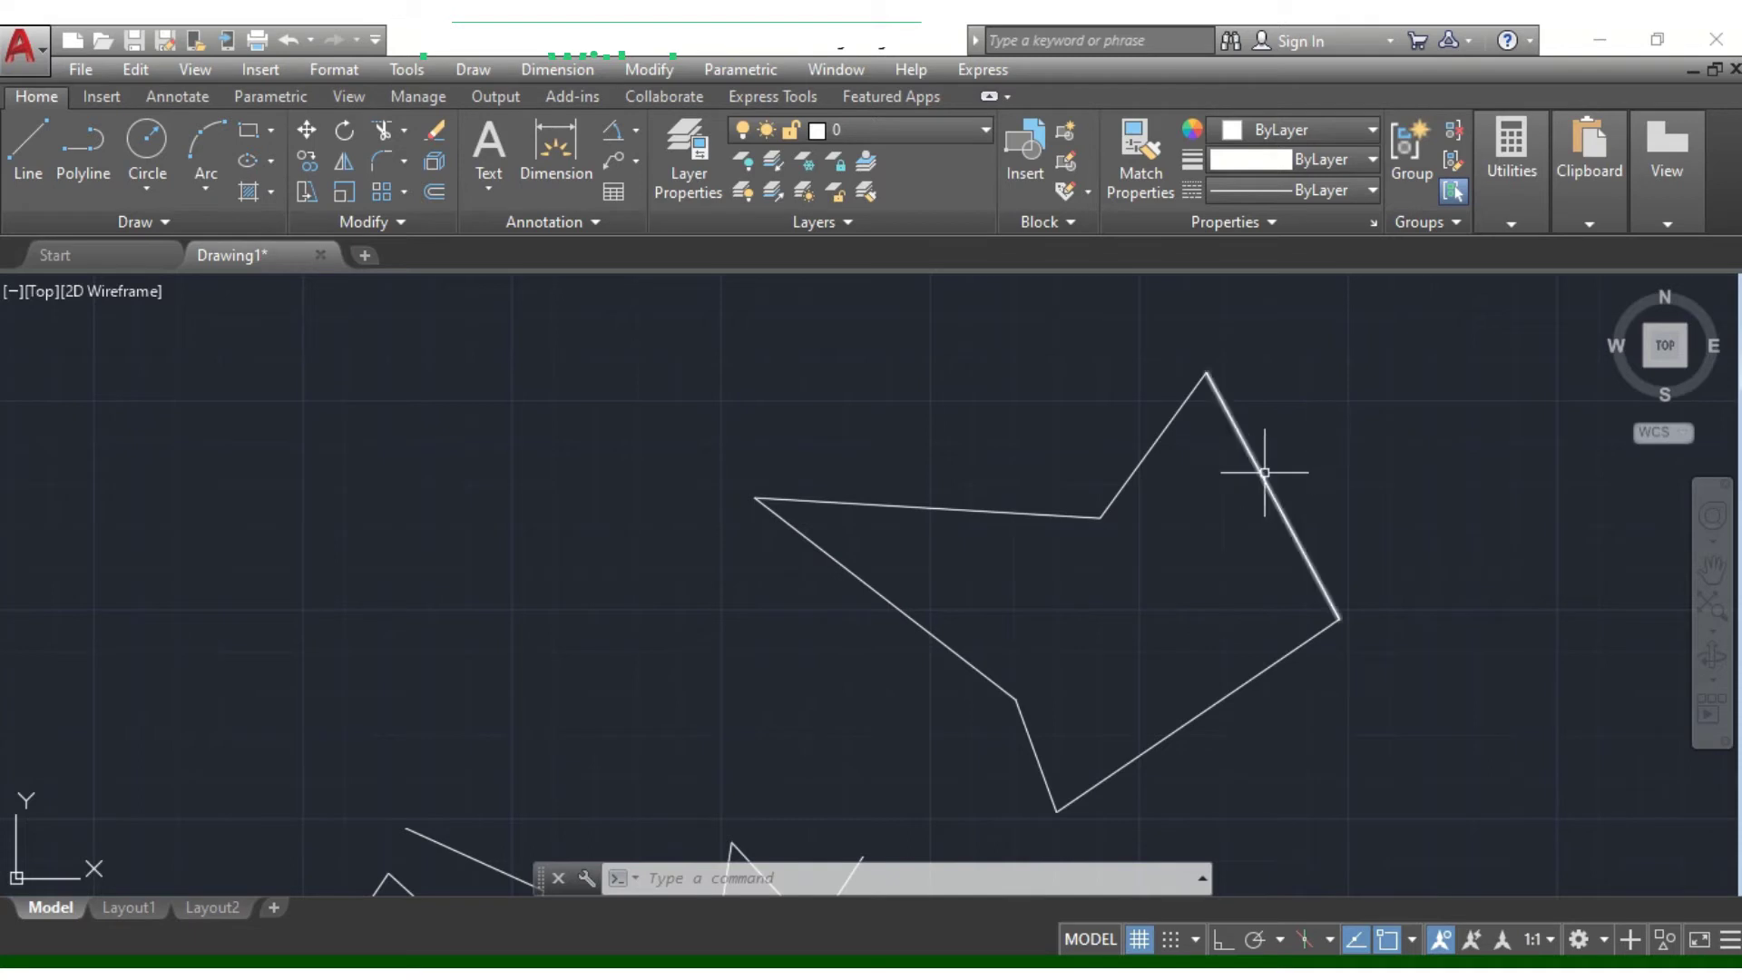
- Draw a seven-point self-crossing line outline with L and close it using C
{"action": "scroll", "coordinate": [746, 565], "scroll_direction": "down", "scroll_amount": 5}
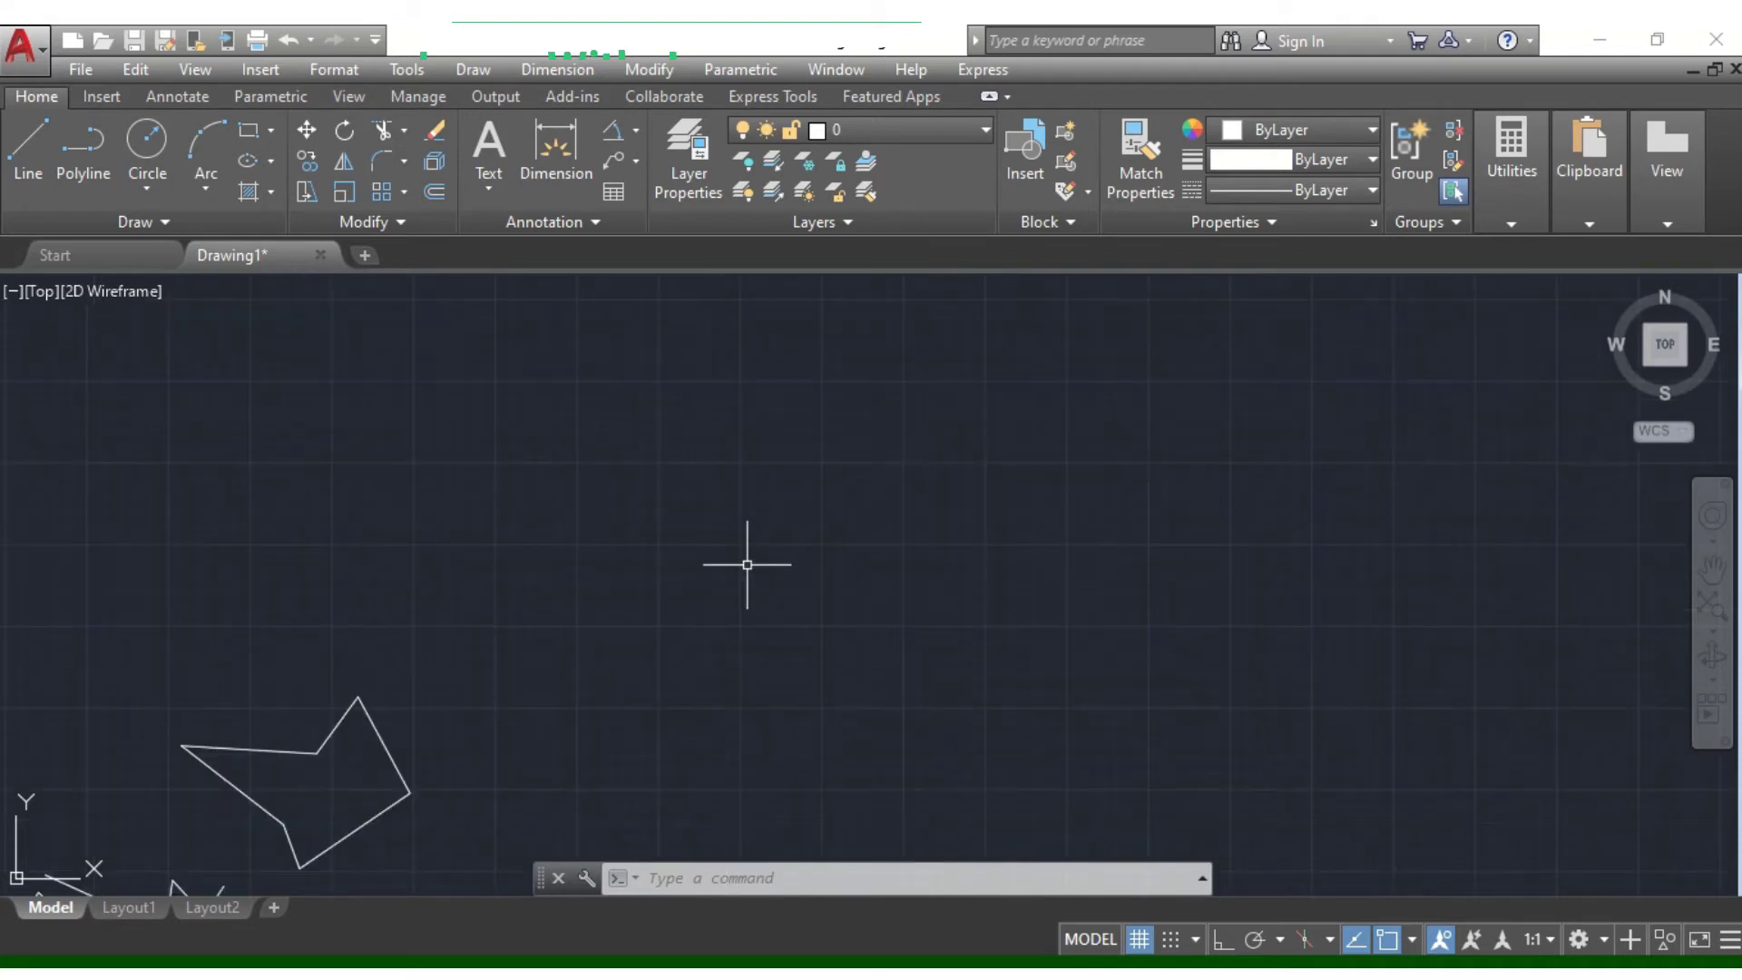
{"action": "type", "text": "L"}
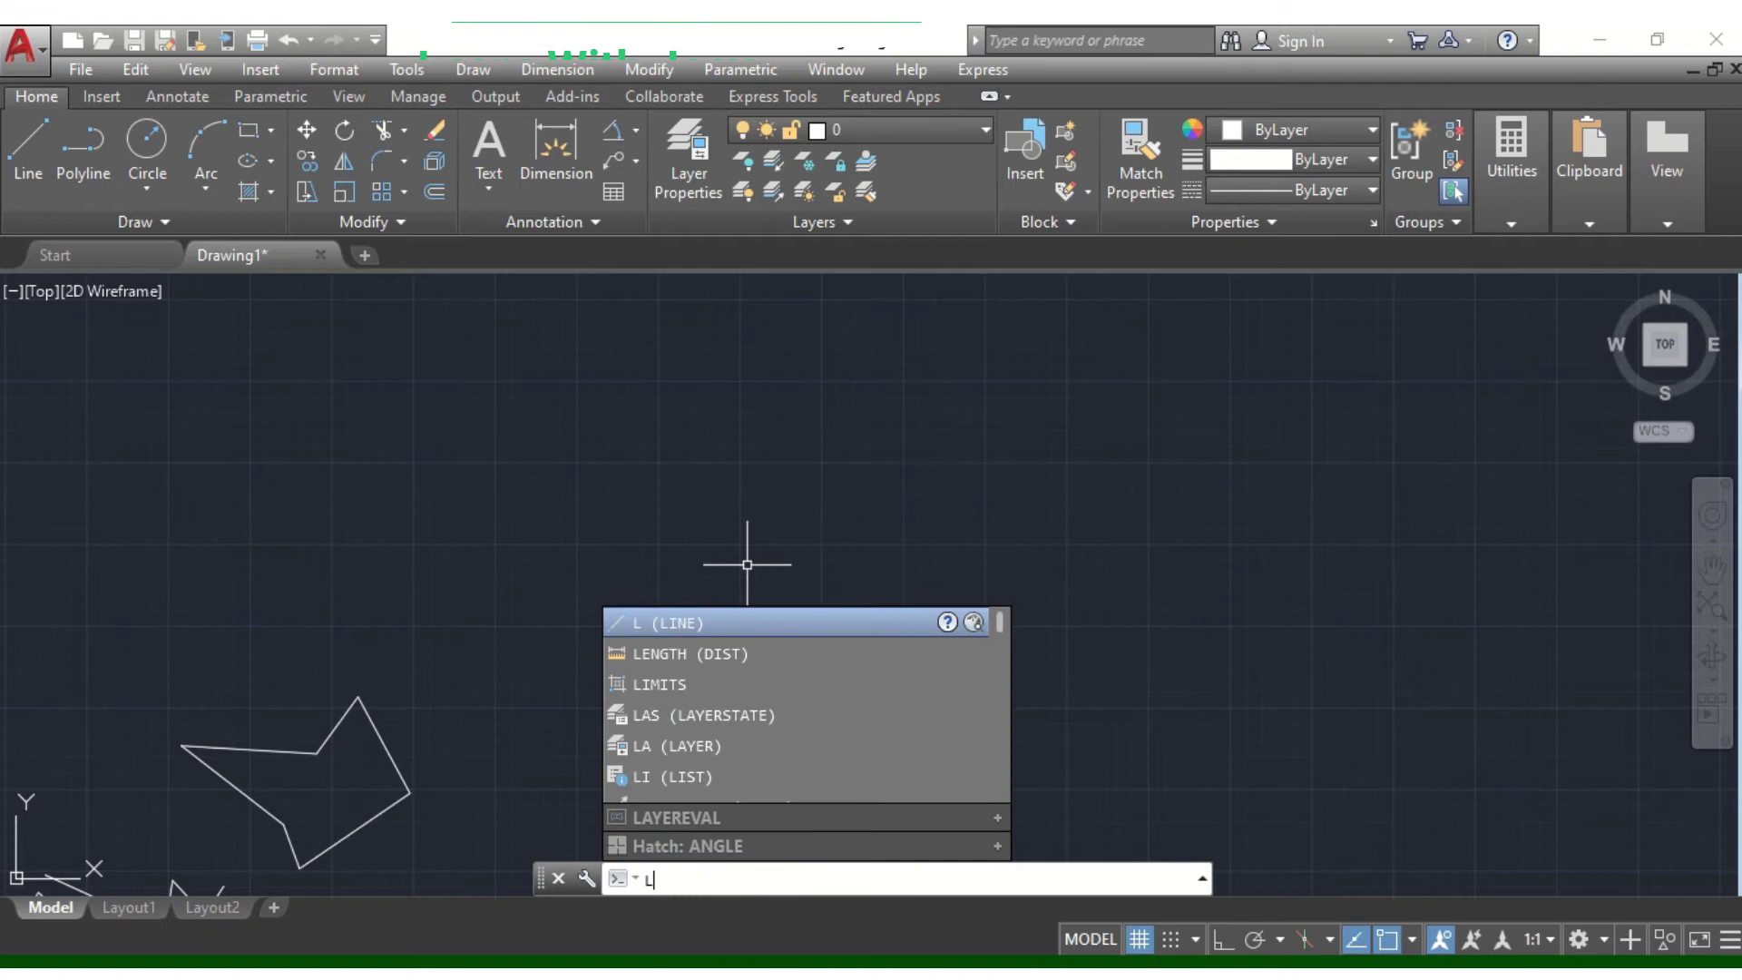
{"action": "key", "text": "Return"}
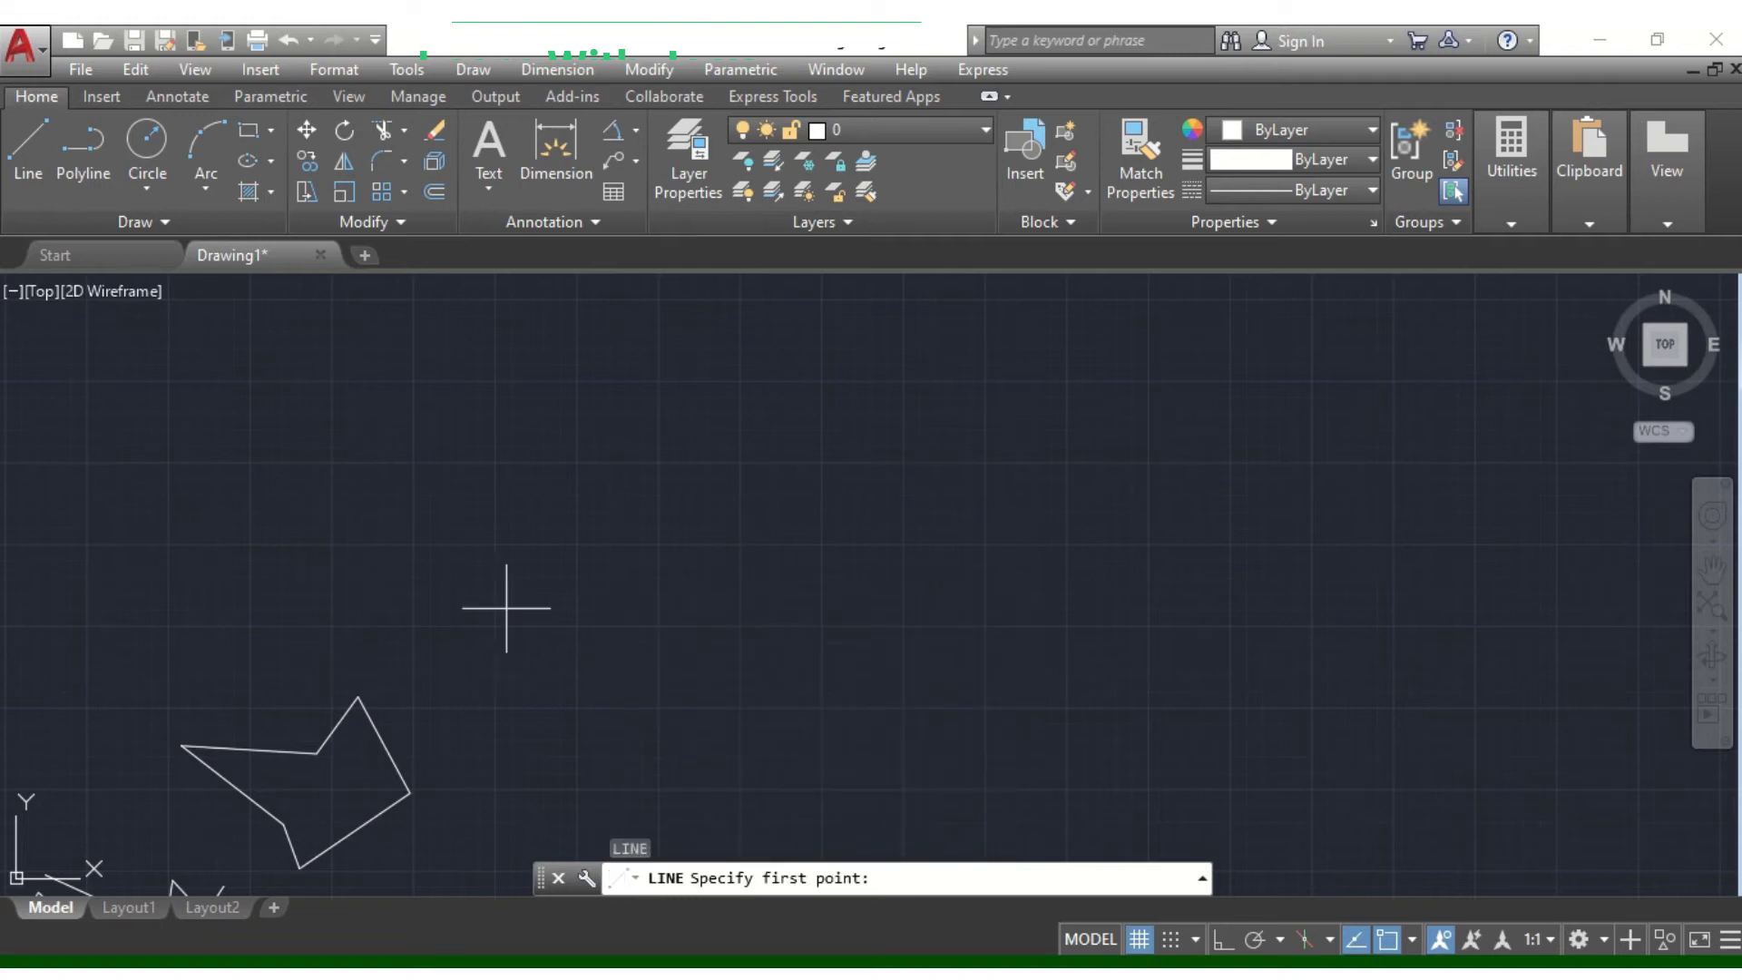
{"action": "left_click", "coordinate": [630, 578]}
{"action": "left_click", "coordinate": [981, 609]}
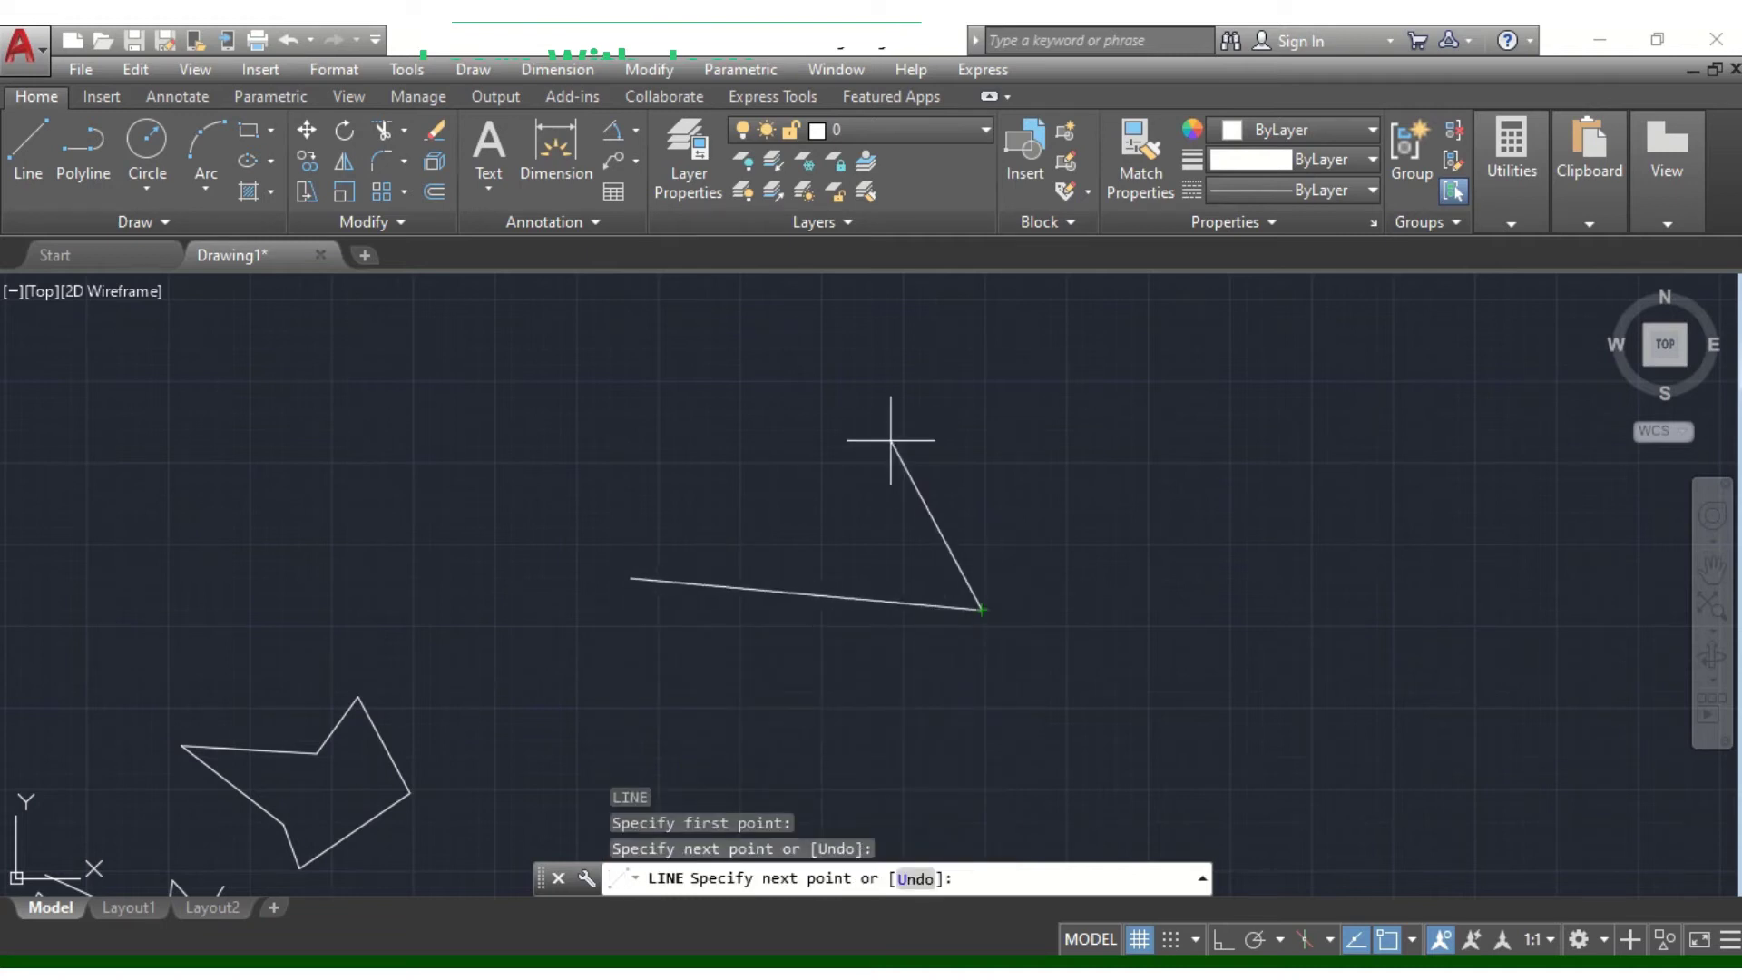
{"action": "left_click", "coordinate": [891, 442]}
{"action": "left_click", "coordinate": [1178, 442]}
{"action": "left_click", "coordinate": [1285, 596]}
{"action": "left_click", "coordinate": [1234, 782]}
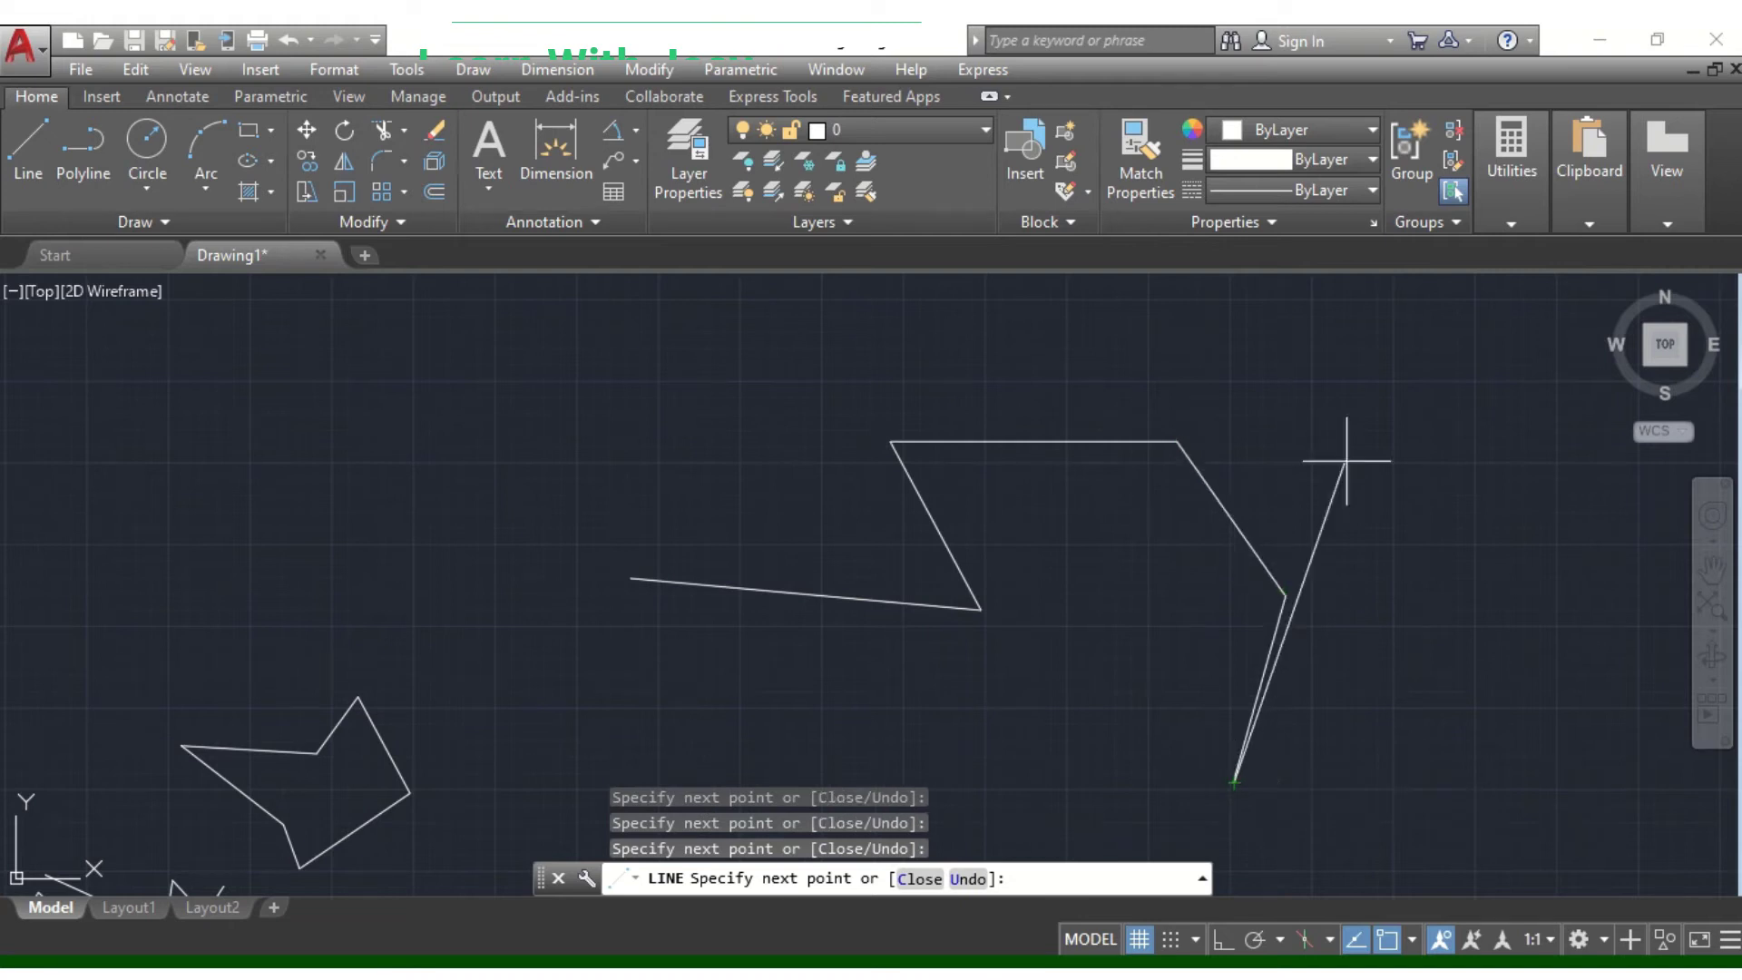
{"action": "left_click", "coordinate": [1434, 405]}
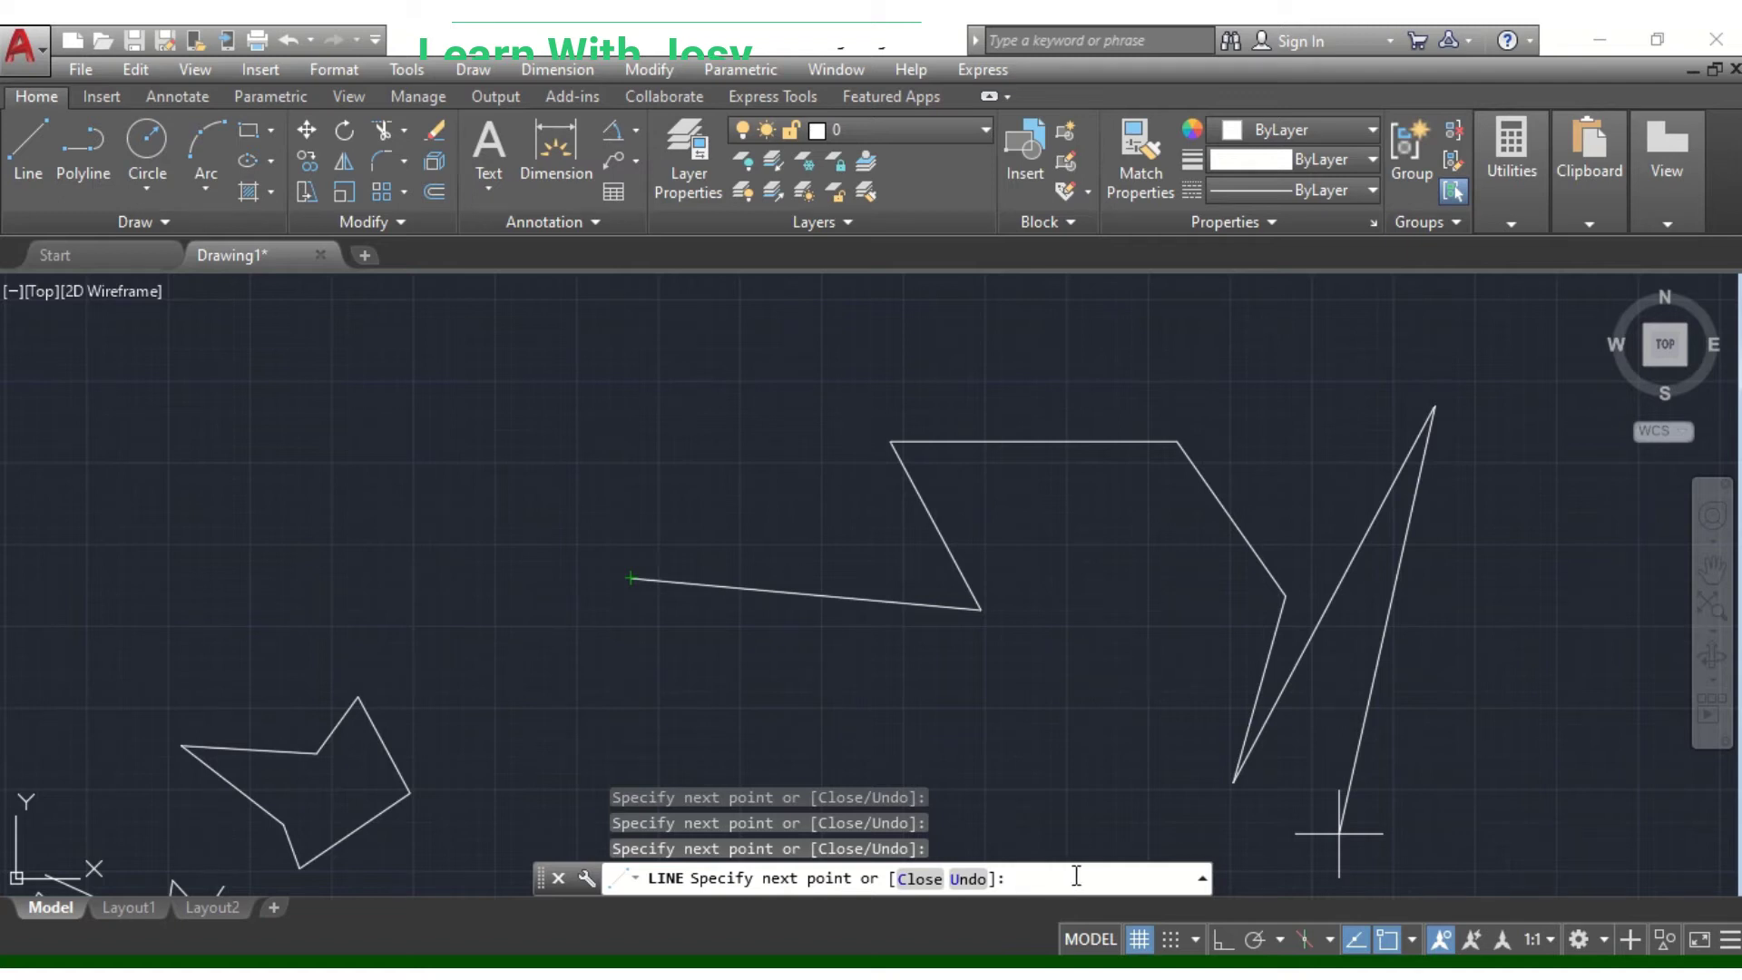
{"action": "type", "text": "c"}
{"action": "key", "text": "Return"}
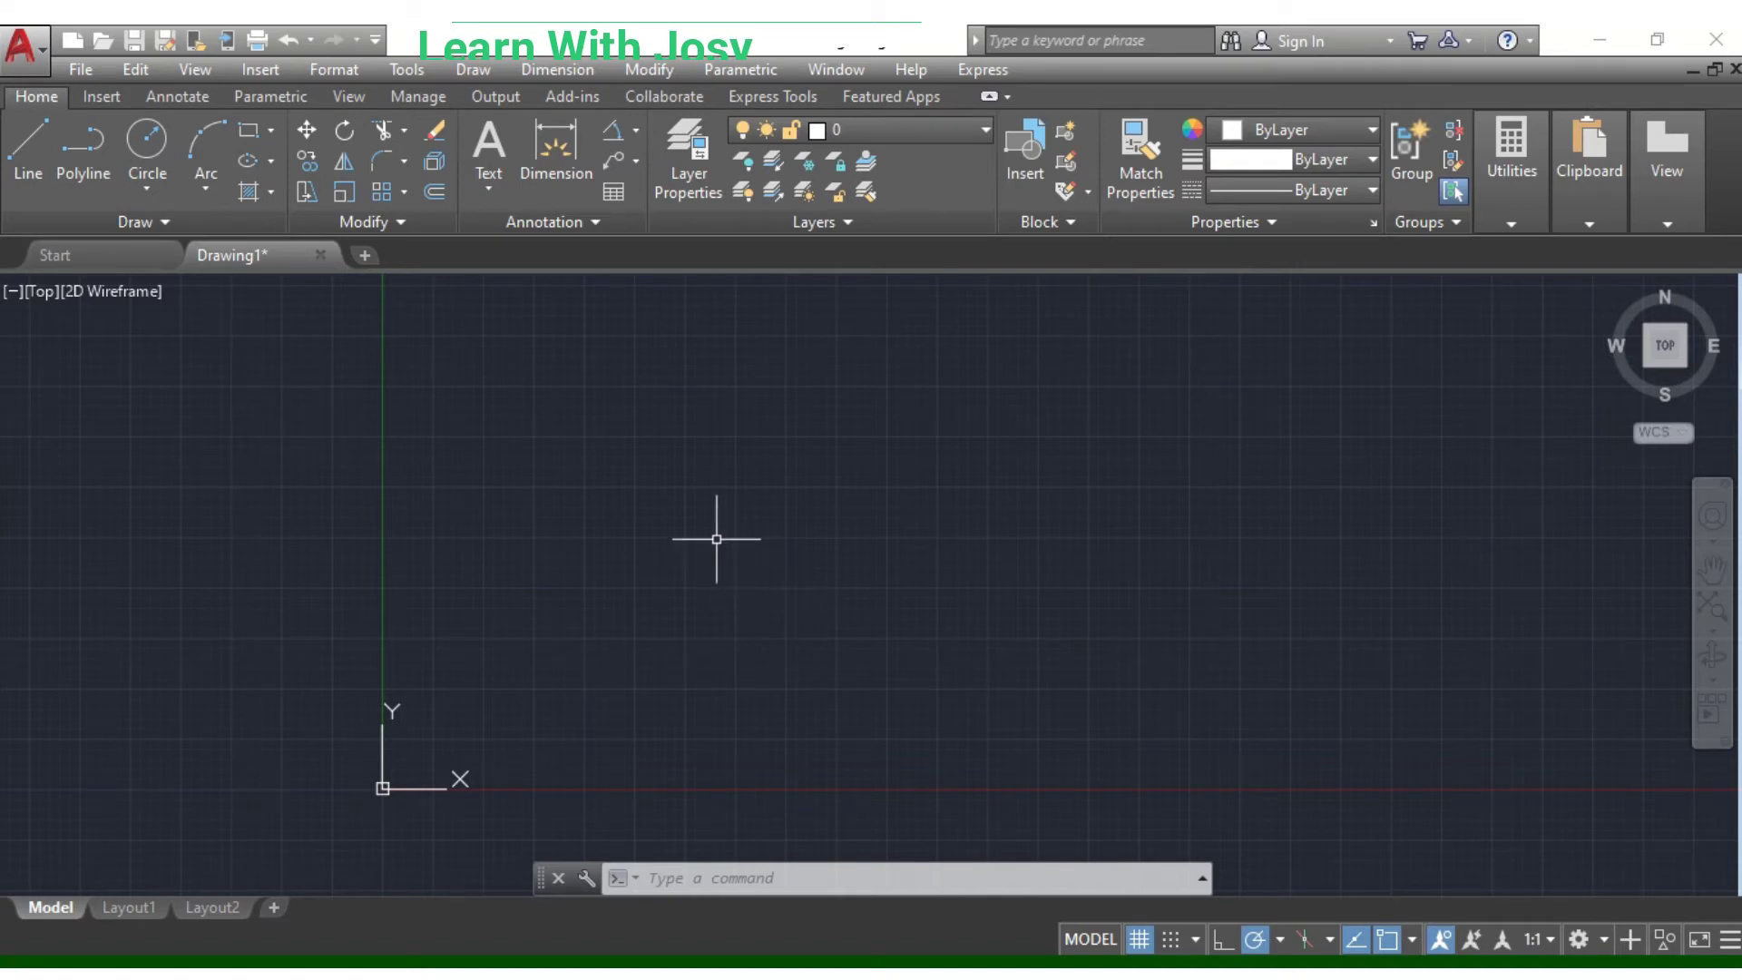
- Draw a horizontal line of typed length 50 from a picked point, then end the command
{"action": "scroll", "coordinate": [672, 514], "scroll_direction": "up", "scroll_amount": 2}
{"action": "mouse_move", "coordinate": [673, 514]}
{"action": "middle_mouse_down"}
{"action": "mouse_move", "coordinate": [700, 557]}
{"action": "mouse_move", "coordinate": [804, 586]}
{"action": "middle_mouse_up"}
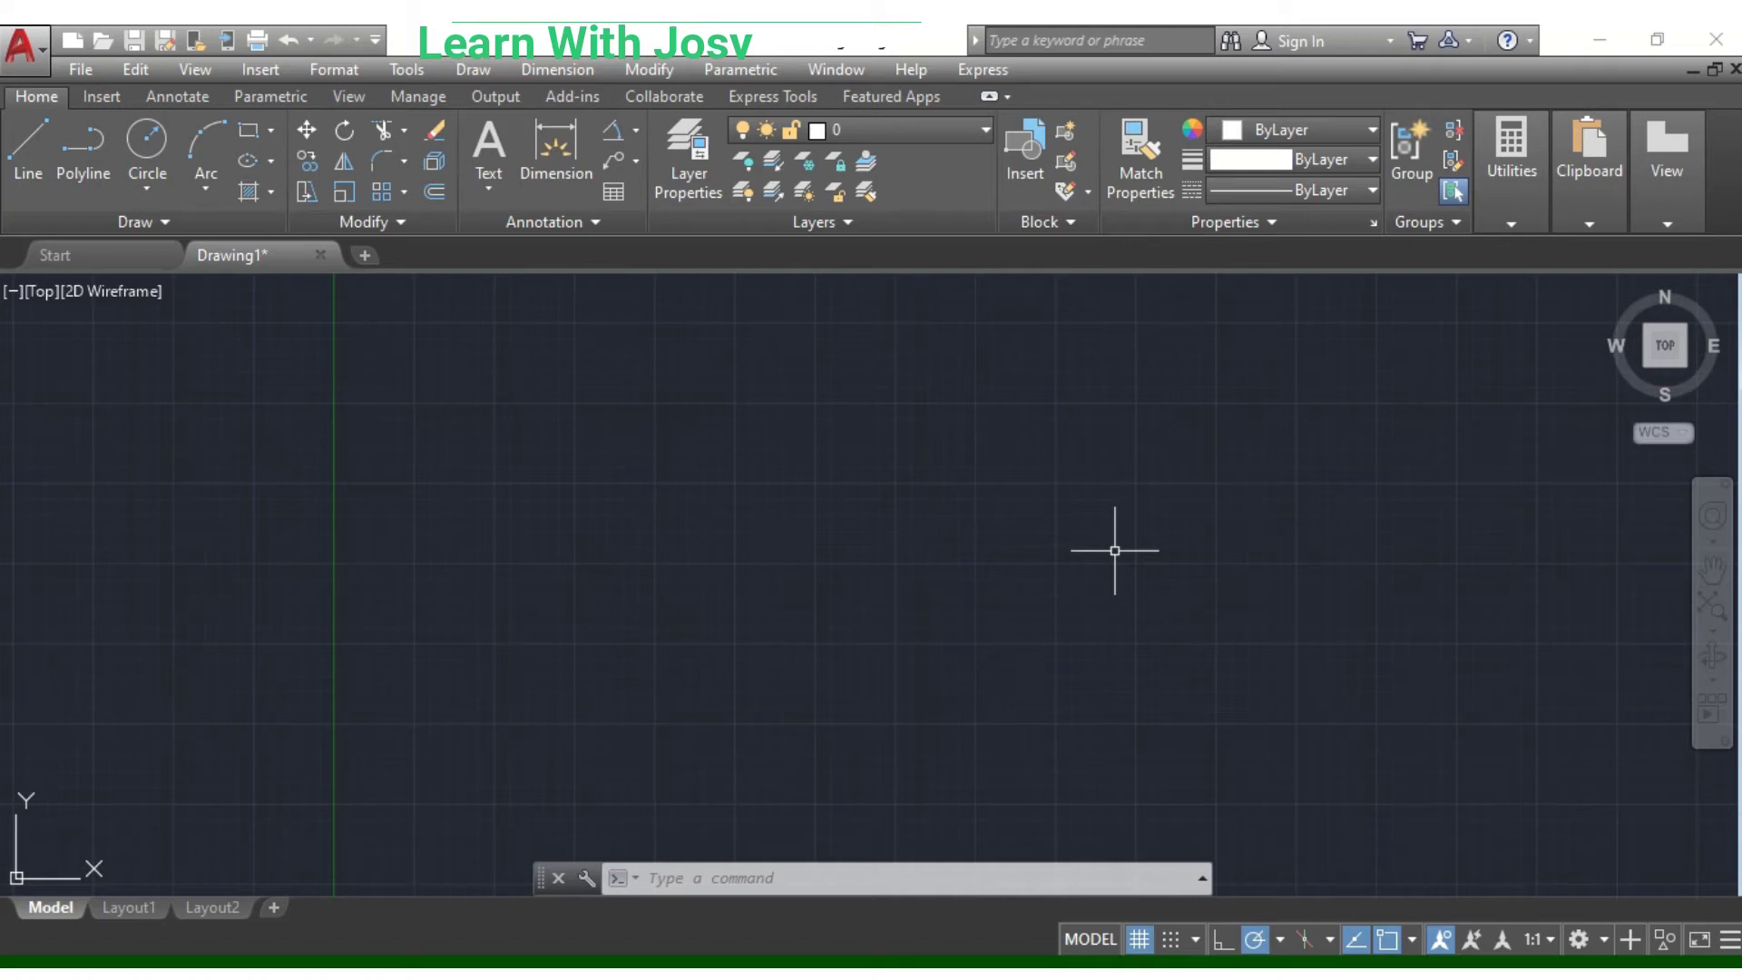
{"action": "type", "text": "1"}
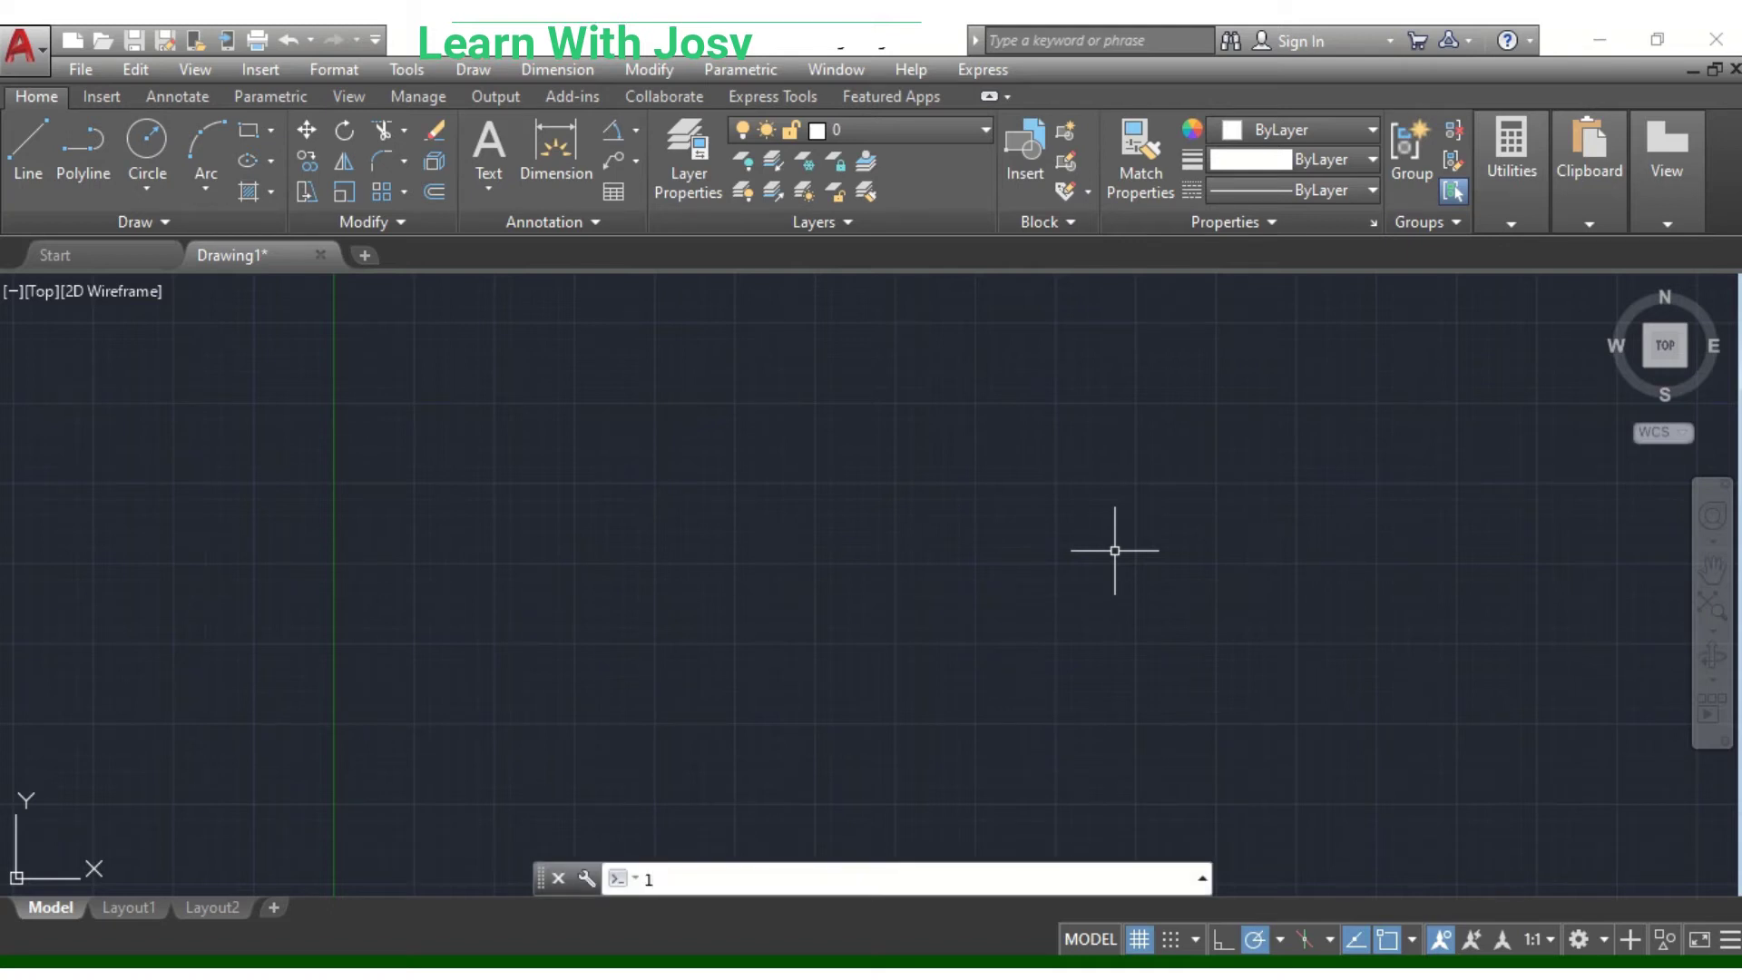
{"action": "key", "text": "Return"}
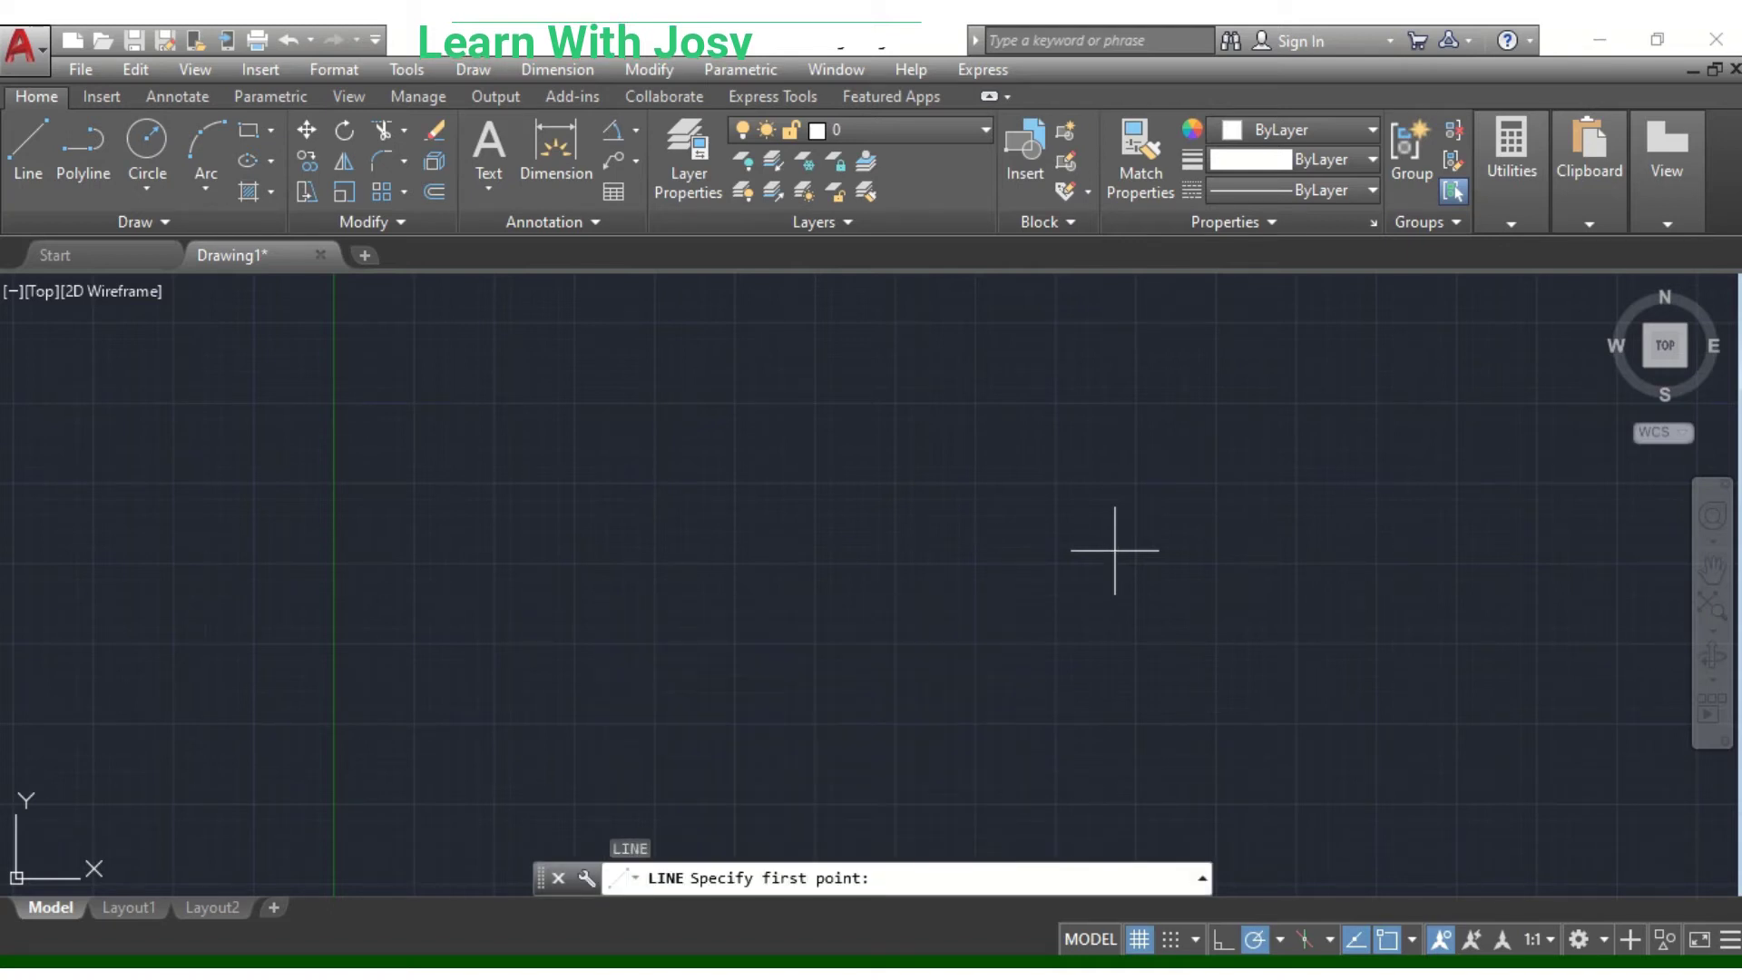
{"action": "left_click", "coordinate": [653, 560]}
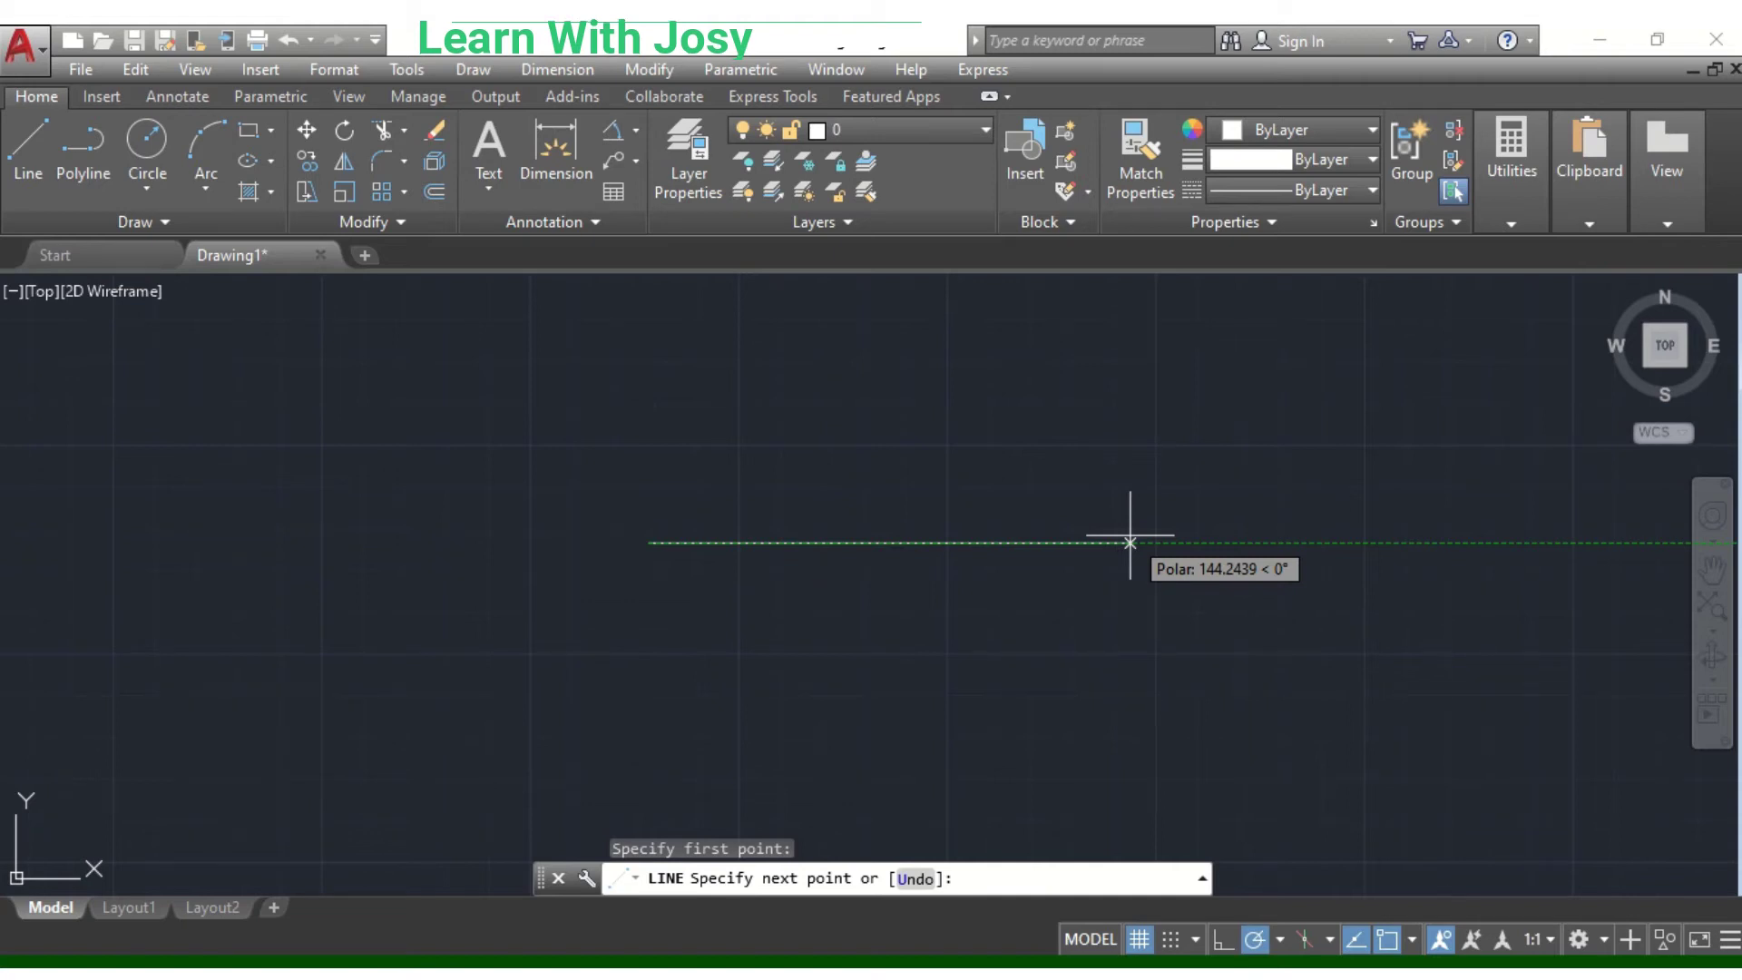
{"action": "type", "text": "50"}
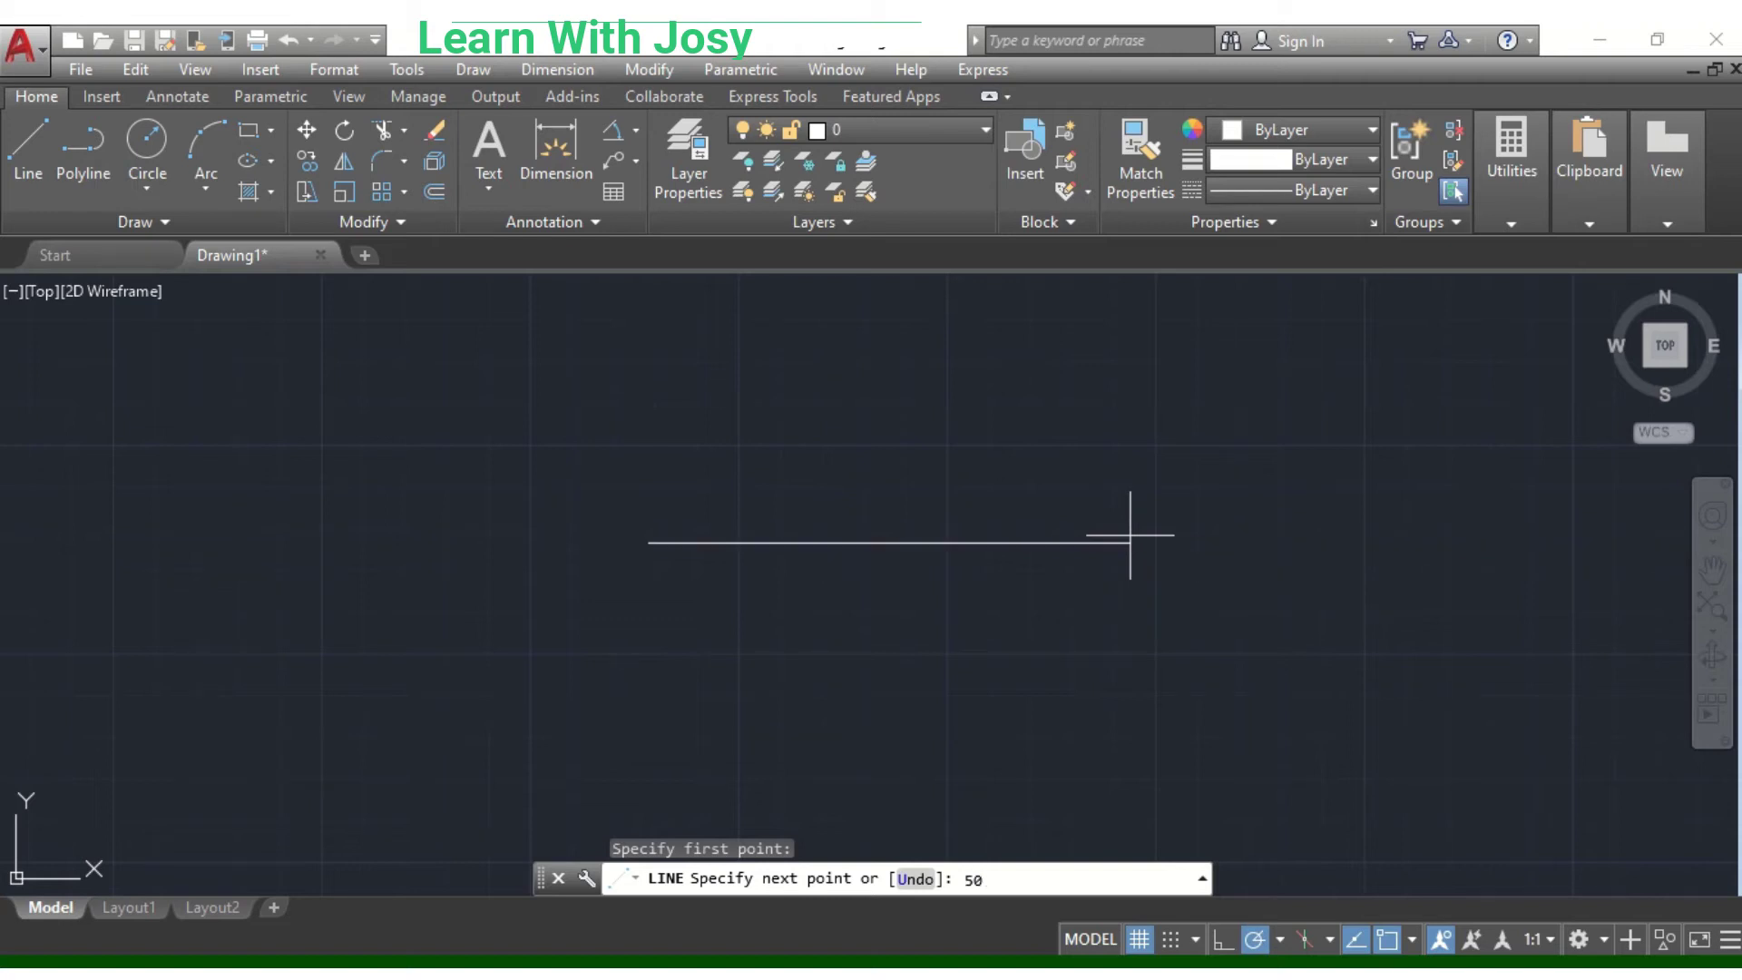
{"action": "key", "text": "Return"}
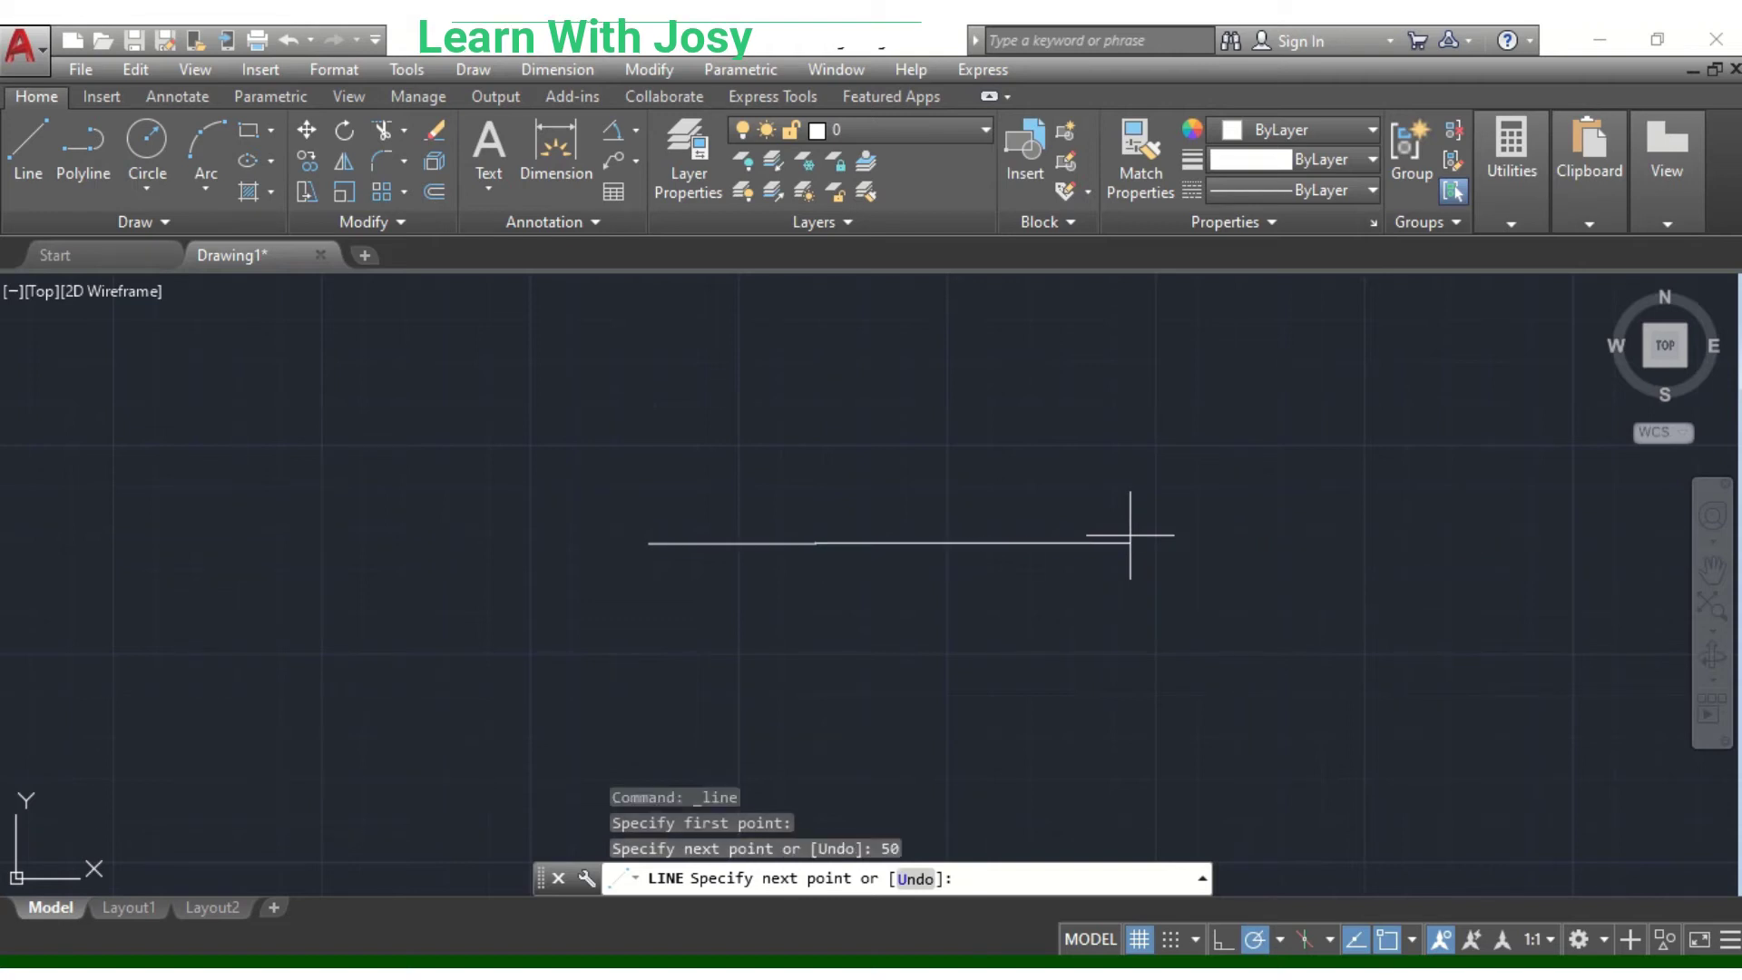
{"action": "scroll", "coordinate": [771, 581], "scroll_direction": "up", "scroll_amount": 5}
{"action": "middle_click_drag", "start_coordinate": [610, 483], "coordinate": [767, 622]}
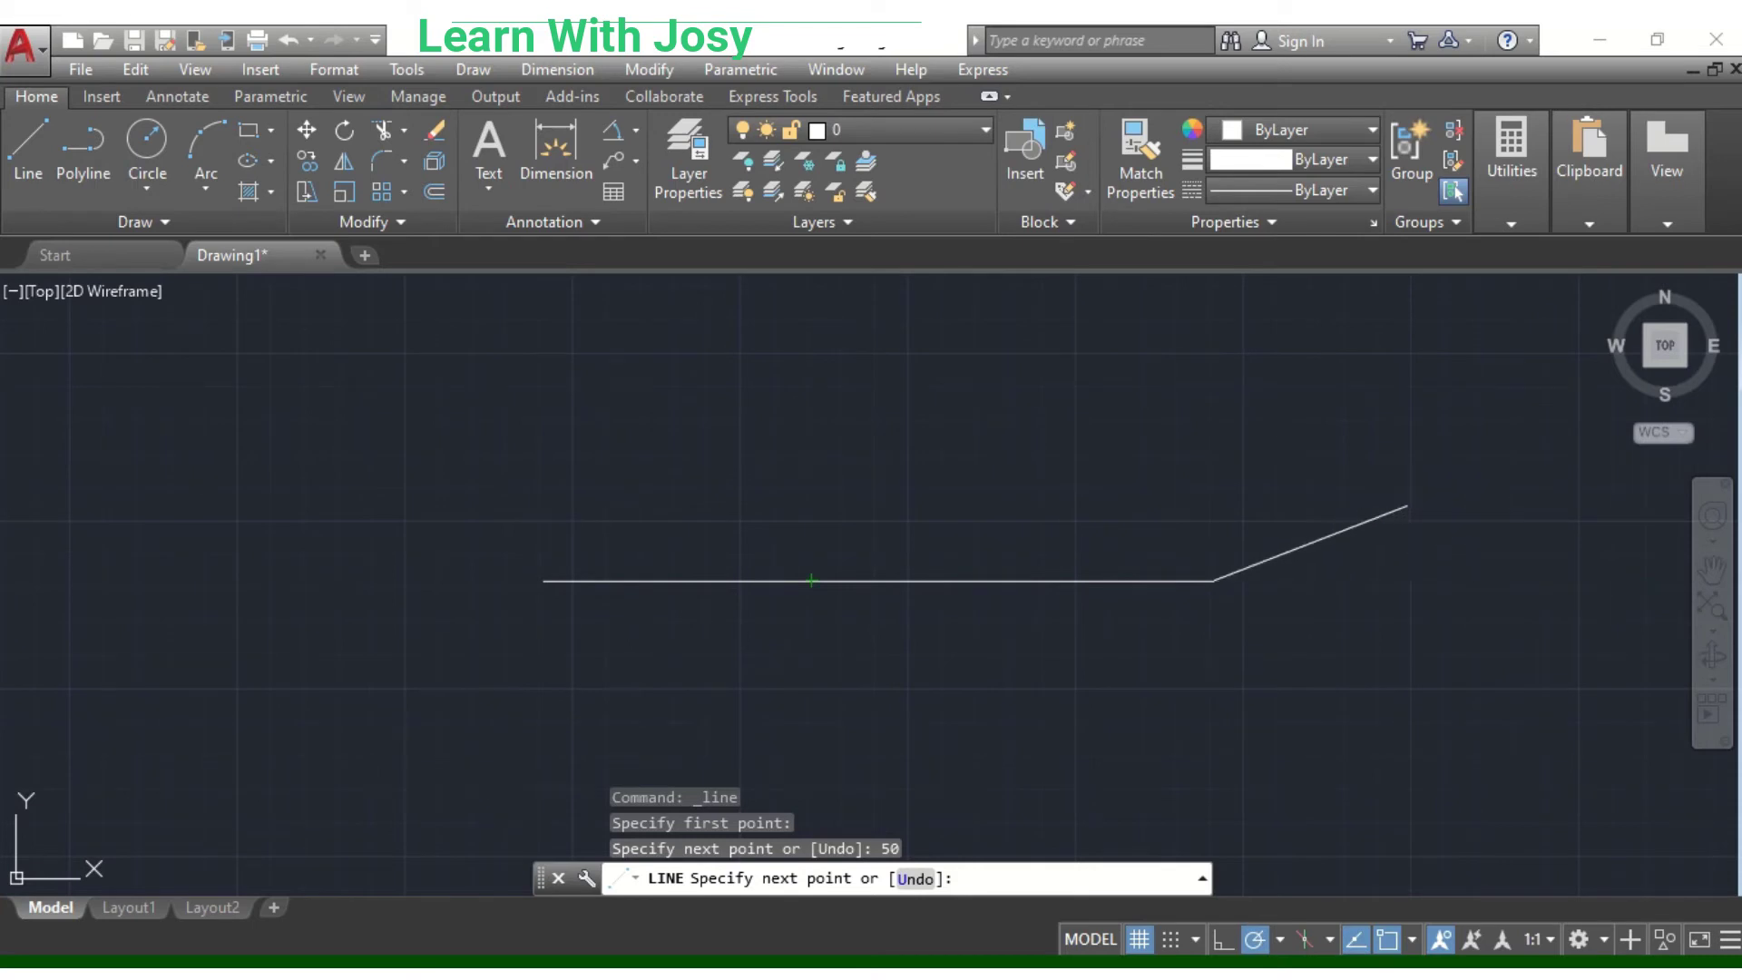
{"action": "key", "text": "Escape"}
{"action": "middle_click_drag", "start_coordinate": [1009, 611], "coordinate": [1100, 614]}
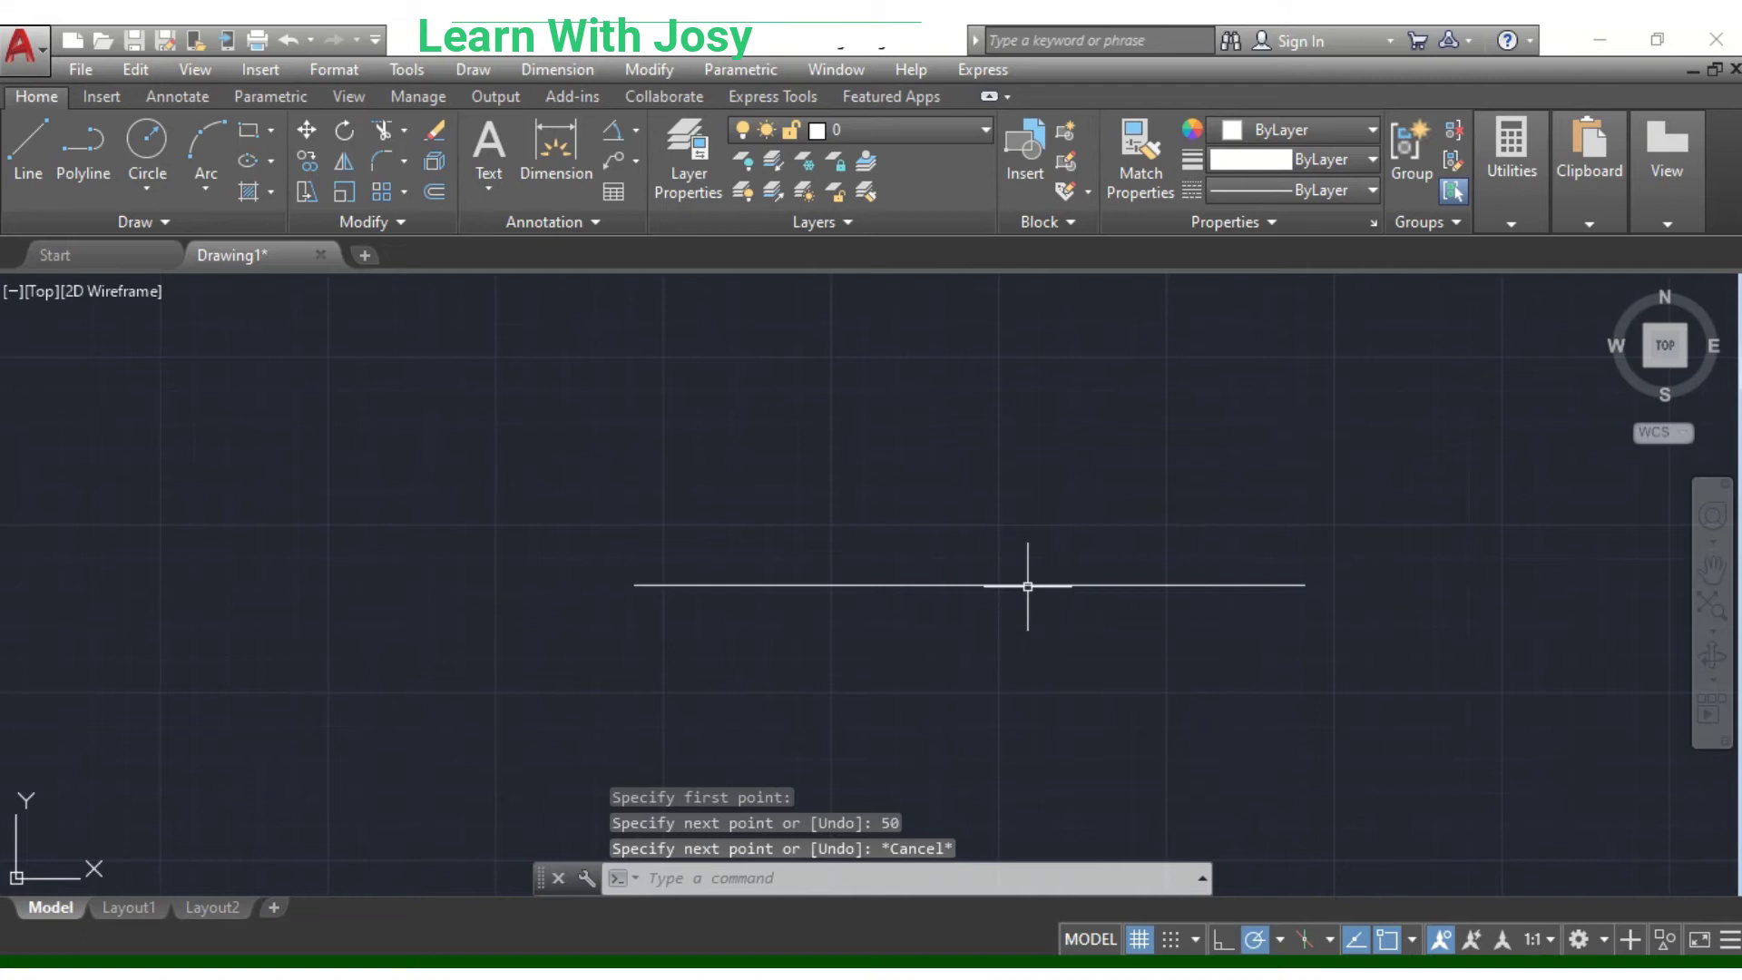
- Place a 50.00 linear dimension above the 50-unit line and exit DIM
{"action": "left_click", "coordinate": [942, 584]}
{"action": "left_click", "coordinate": [947, 526]}
{"action": "scroll", "coordinate": [1019, 536], "scroll_direction": "up", "scroll_amount": 2}
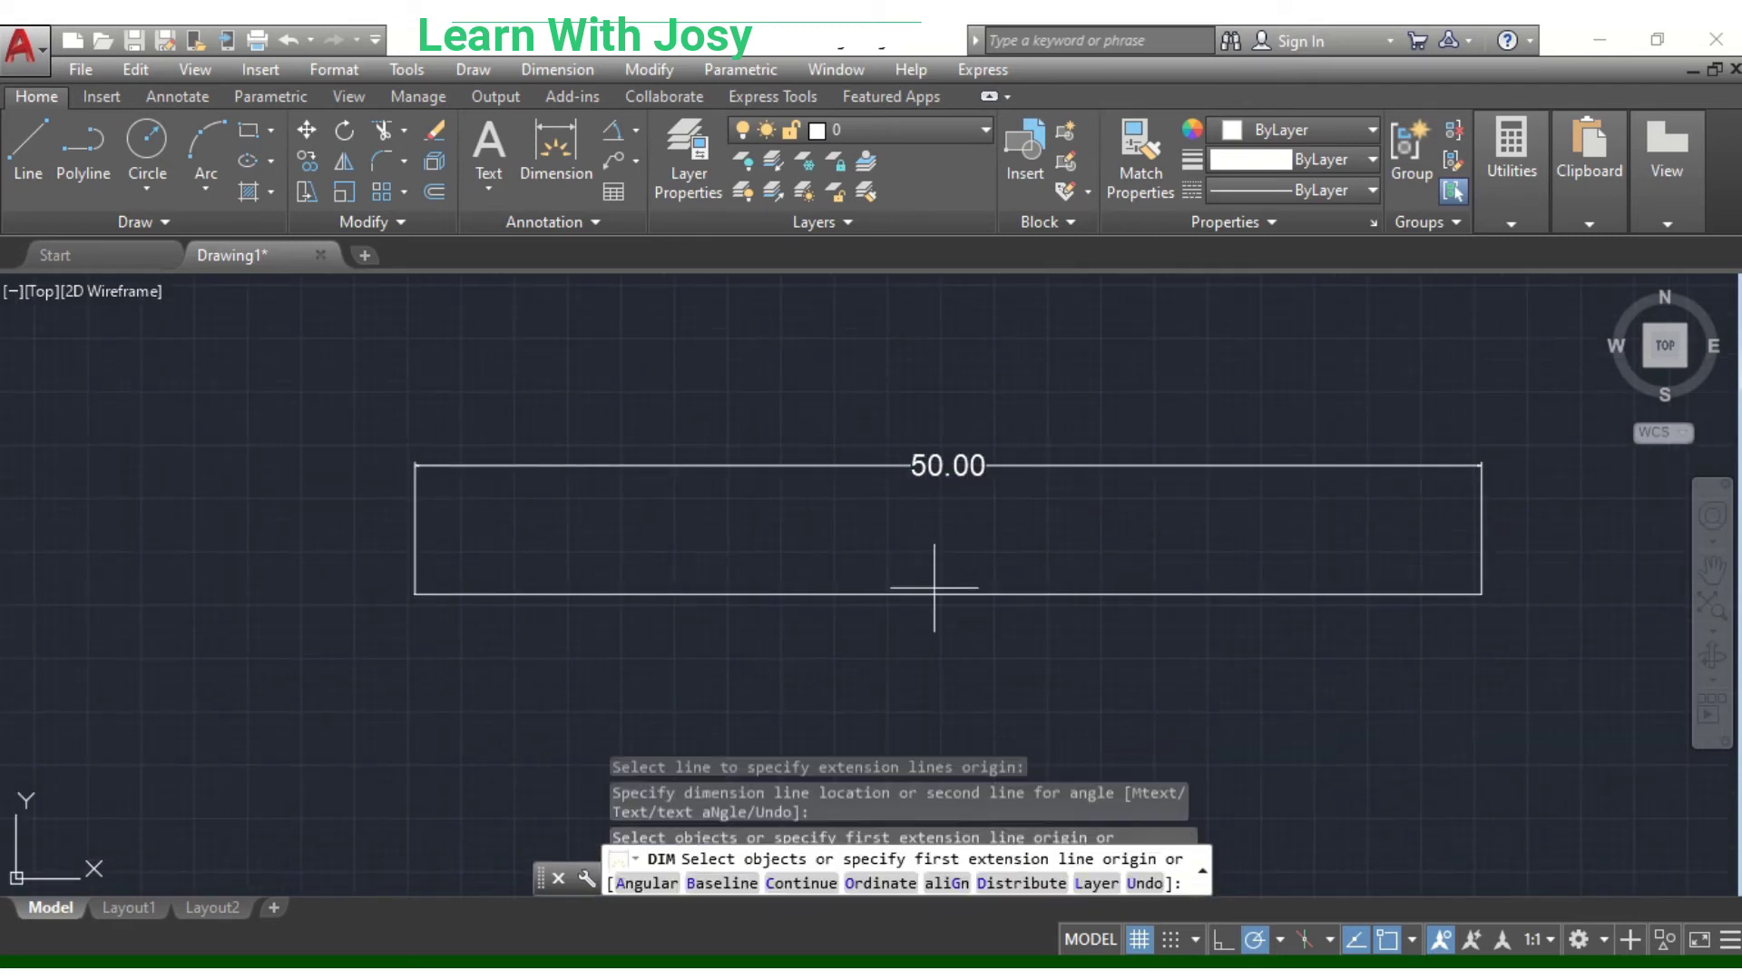
{"action": "scroll", "coordinate": [1167, 584], "scroll_direction": "down", "scroll_amount": 2}
{"action": "middle_click_drag", "start_coordinate": [1167, 583], "coordinate": [1050, 595]}
{"action": "scroll", "coordinate": [1076, 611], "scroll_direction": "down", "scroll_amount": 1}
{"action": "middle_click_drag", "start_coordinate": [1180, 648], "coordinate": [774, 594]}
{"action": "middle_click_drag", "start_coordinate": [1353, 559], "coordinate": [1184, 580]}
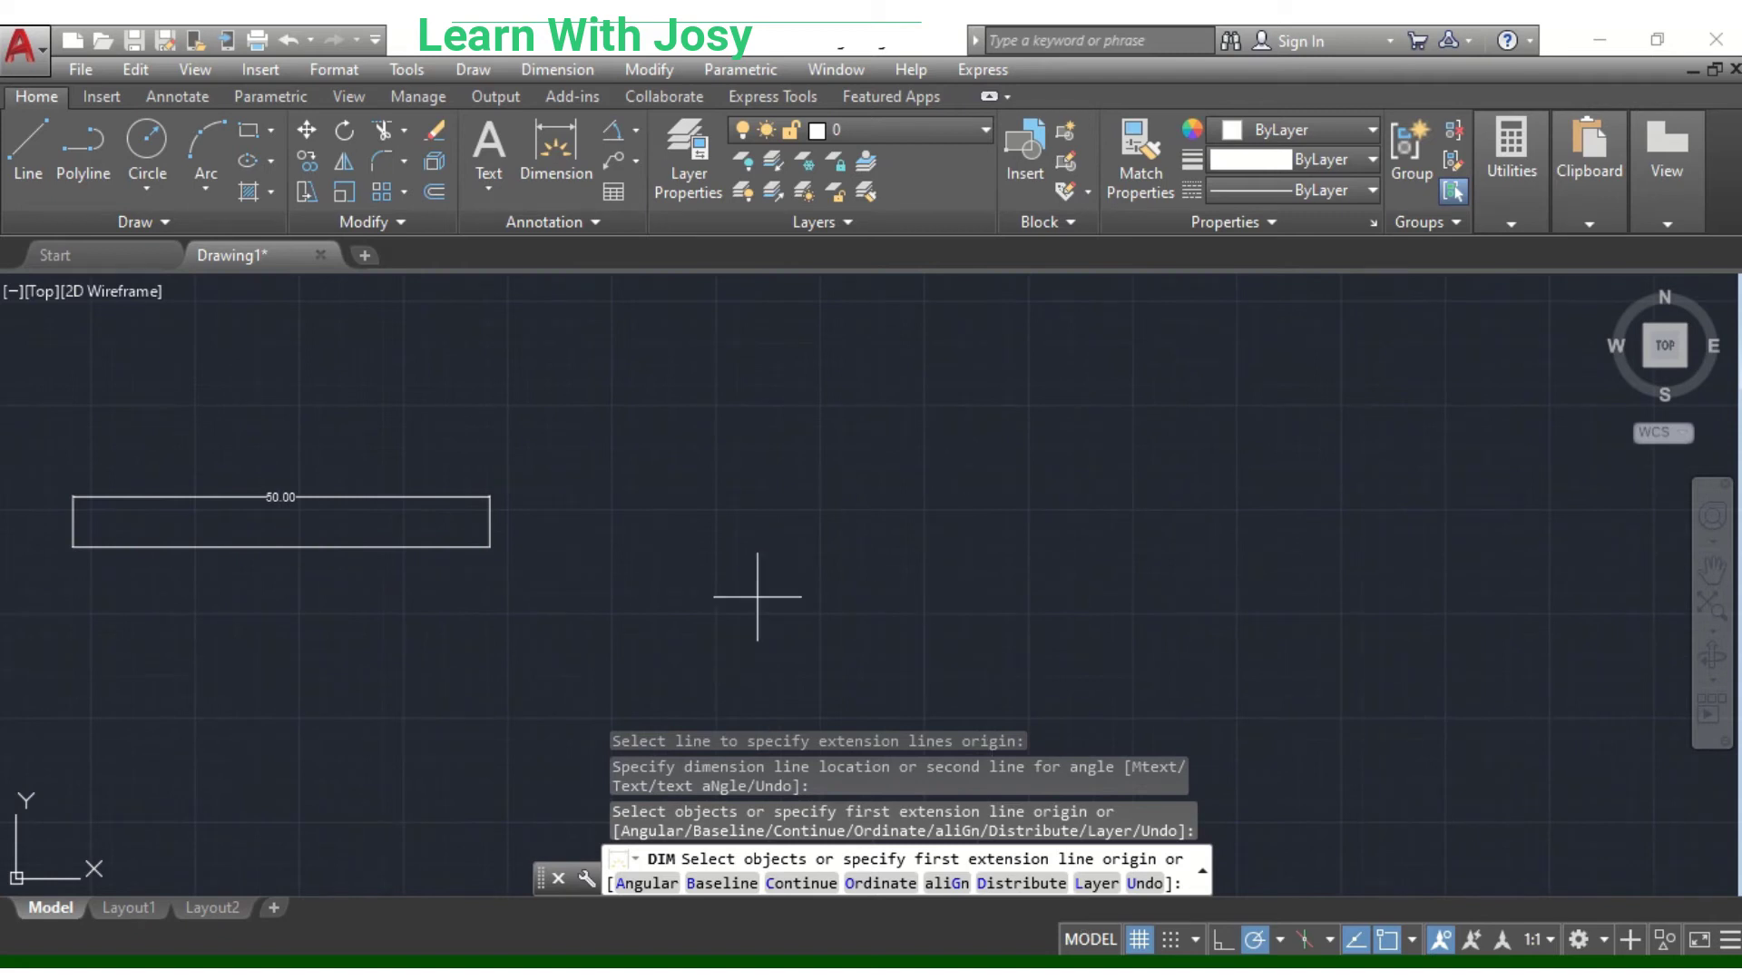
{"action": "key", "text": "Escape"}
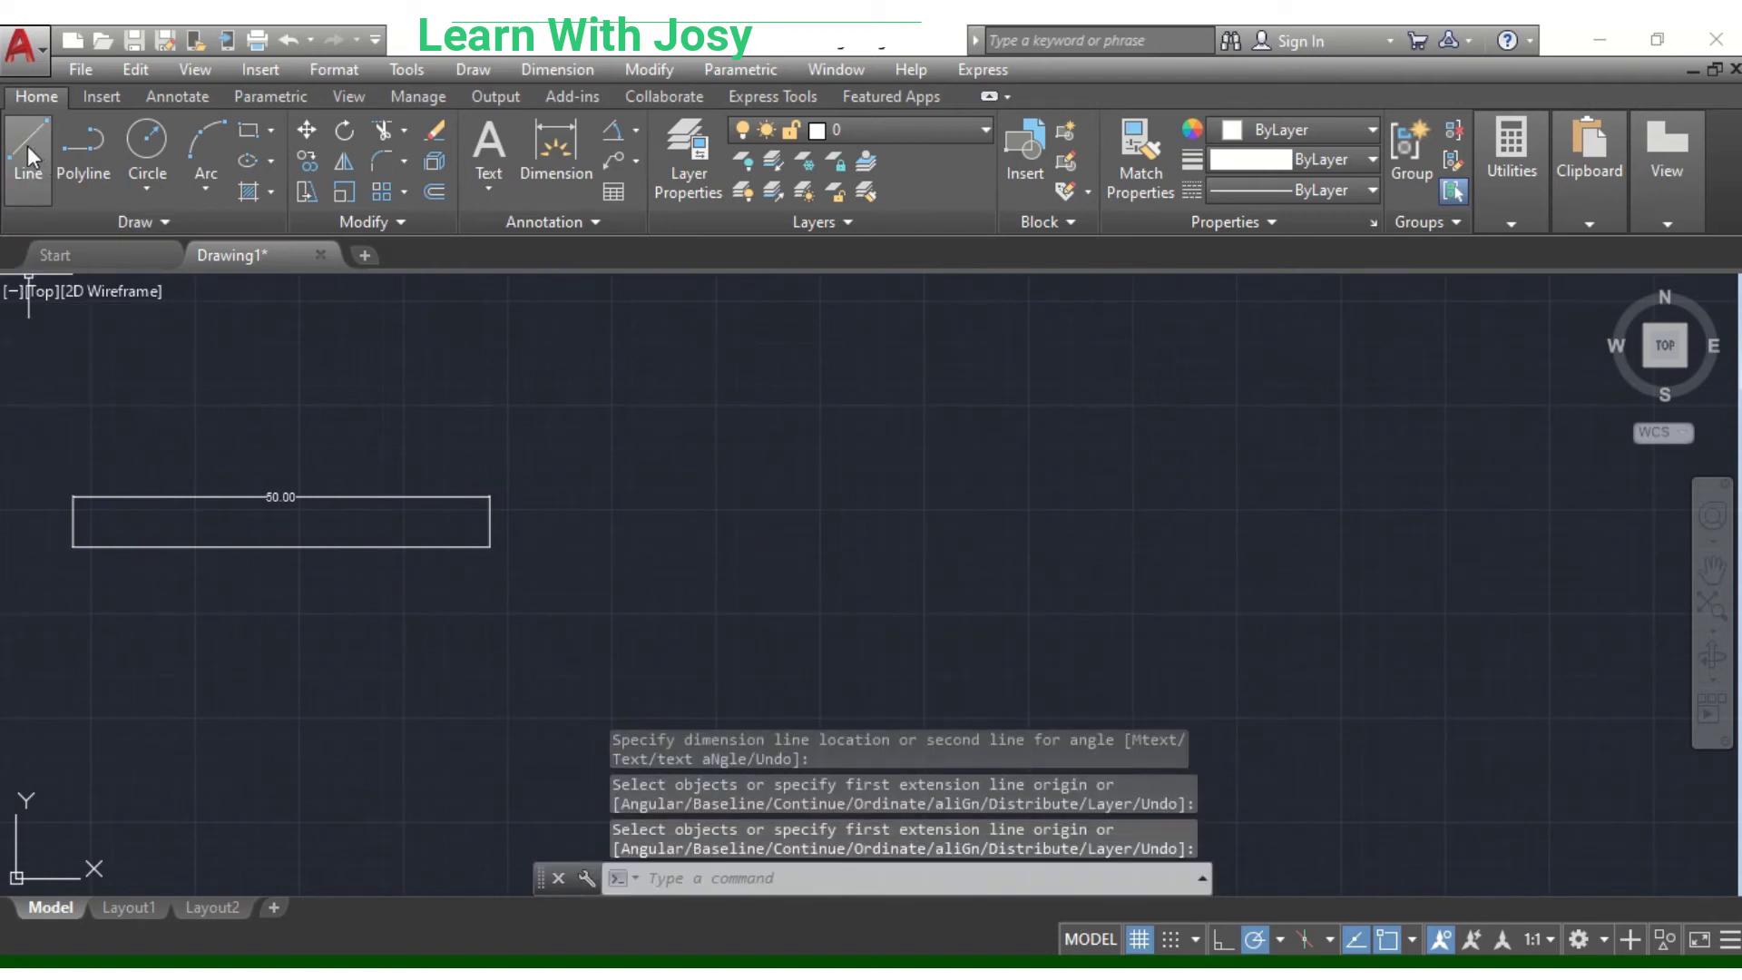
- Draw a second horizontal line right of the dimensioned line, leaving Ortho mode on
{"action": "left_click", "coordinate": [28, 146]}
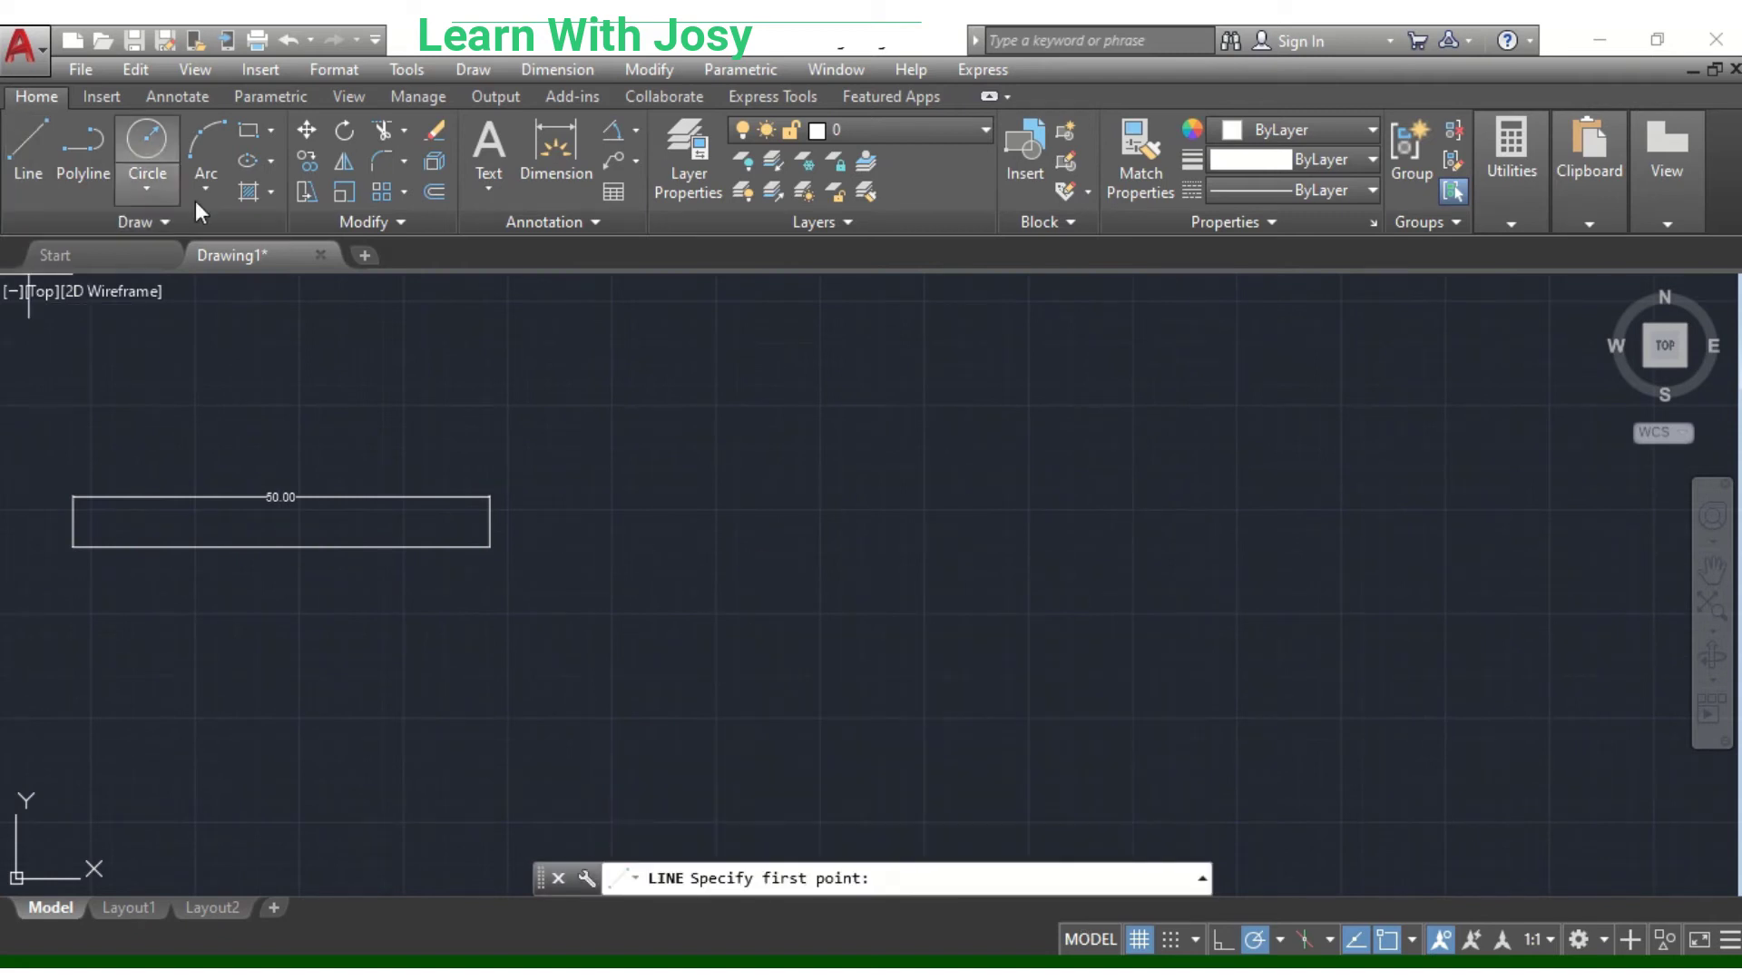
{"action": "left_click", "coordinate": [820, 550]}
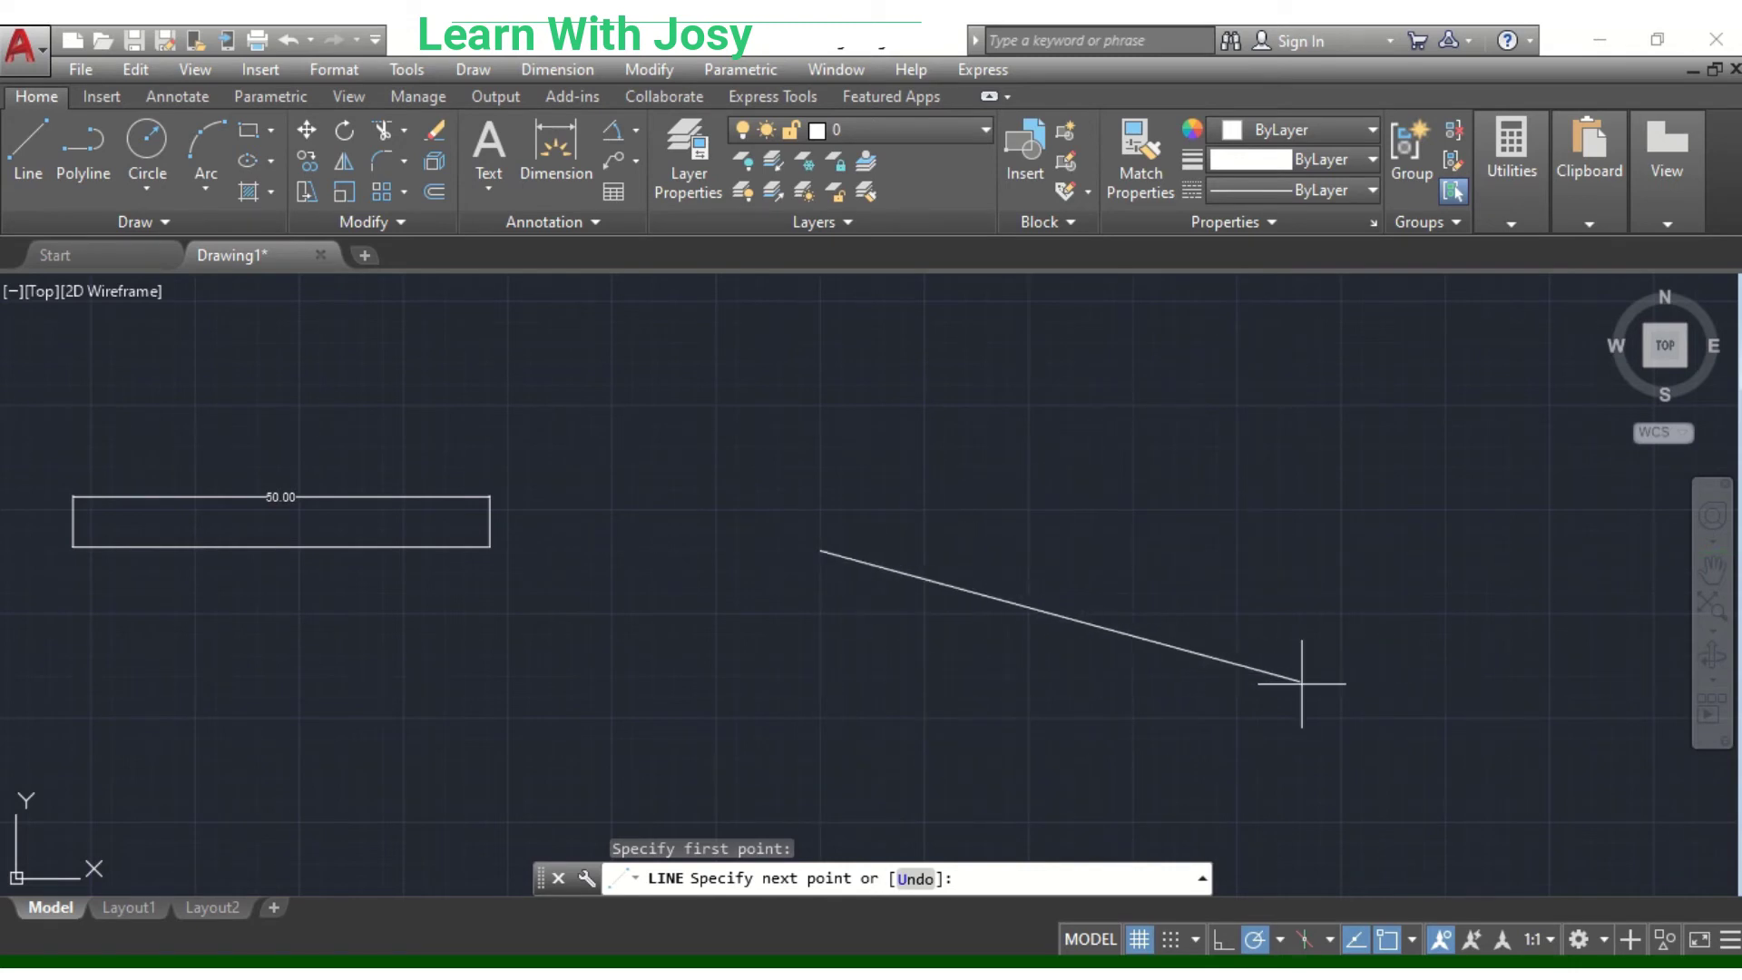
{"action": "left_click", "coordinate": [1221, 939]}
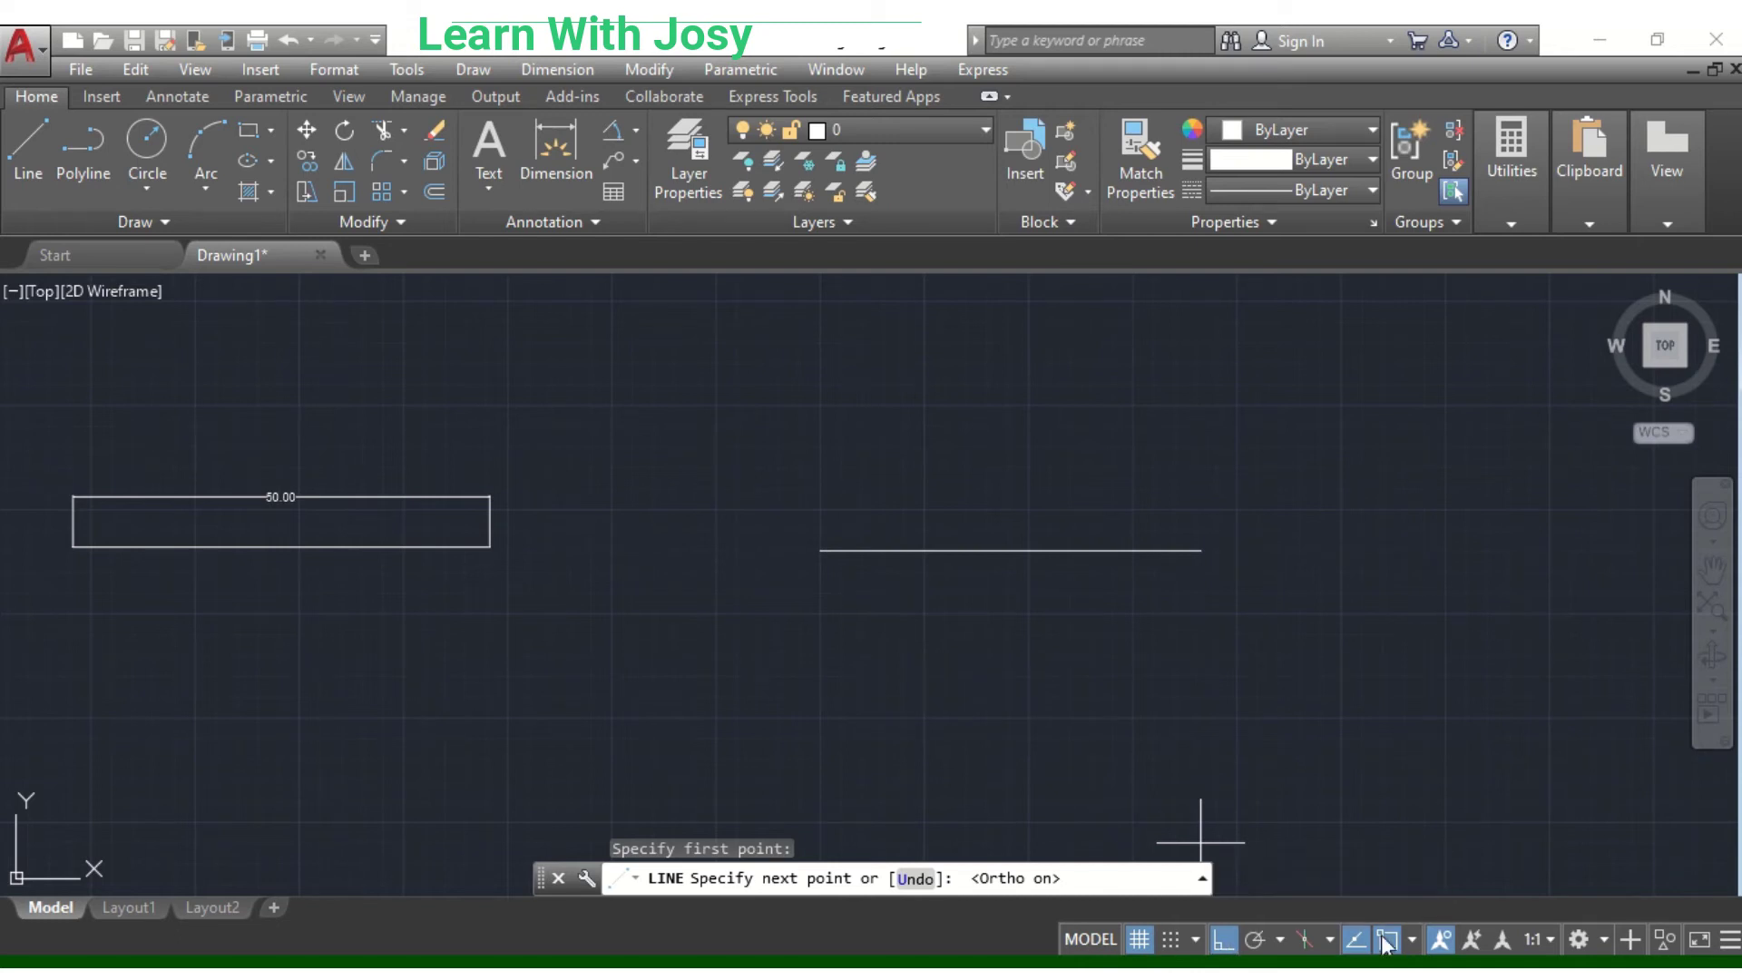
{"action": "left_click", "coordinate": [1220, 939]}
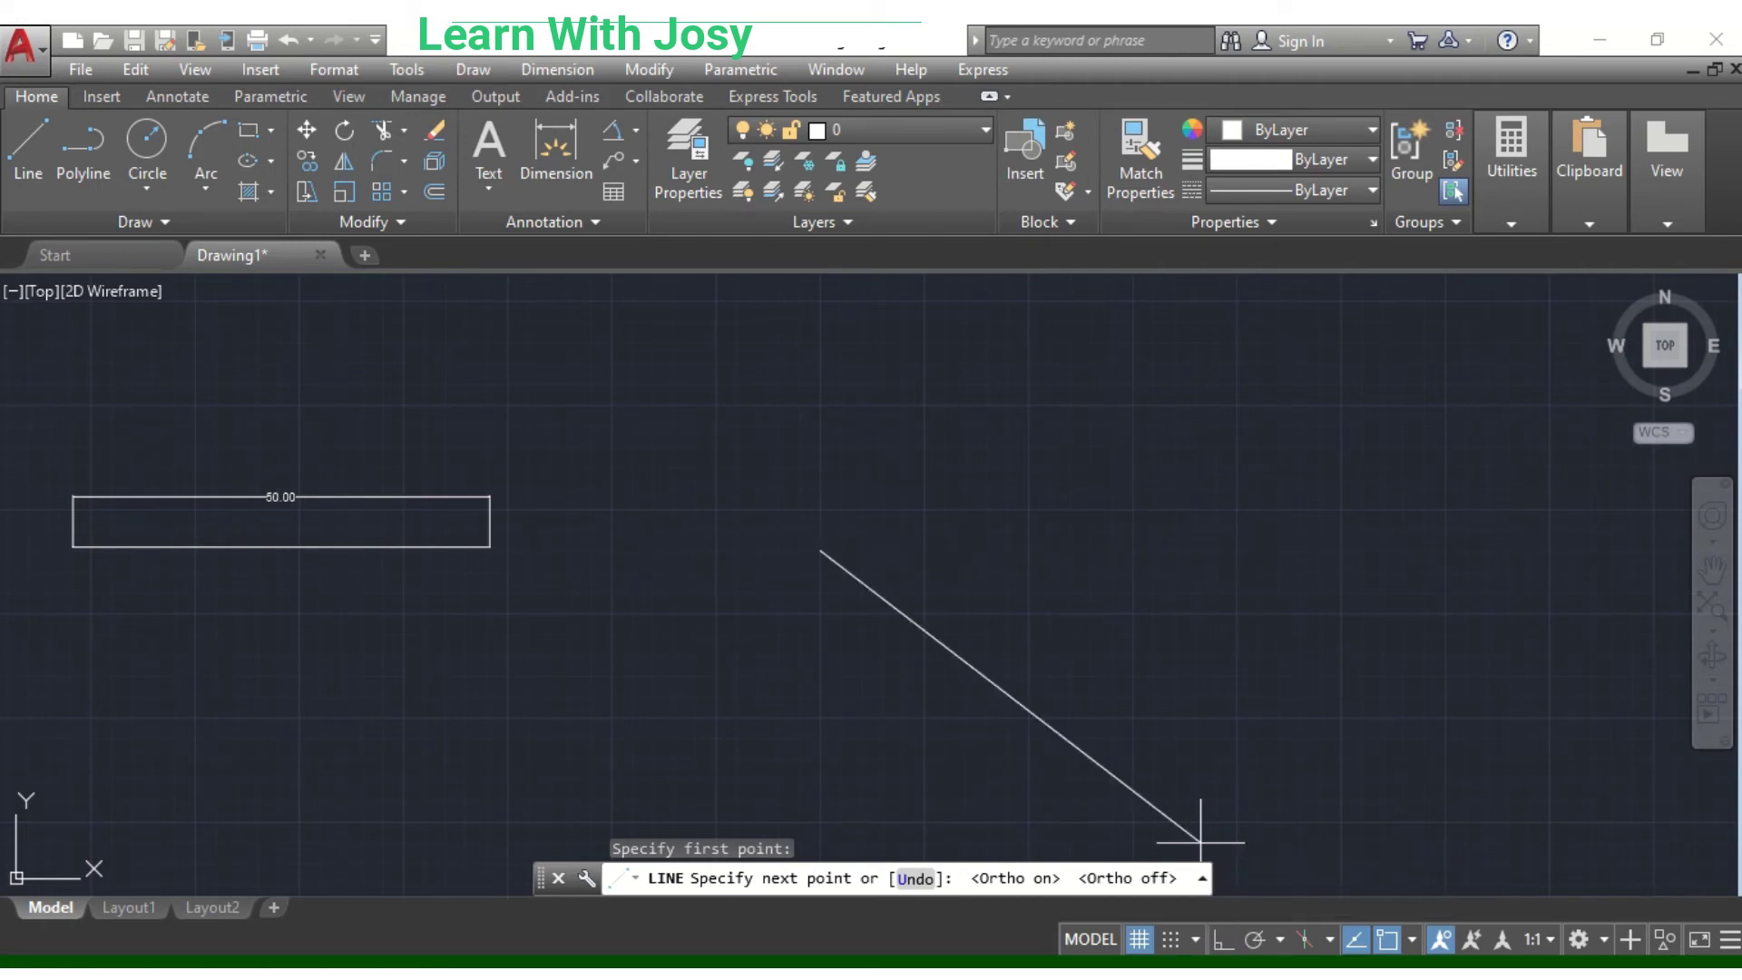
{"action": "left_click", "coordinate": [1222, 940]}
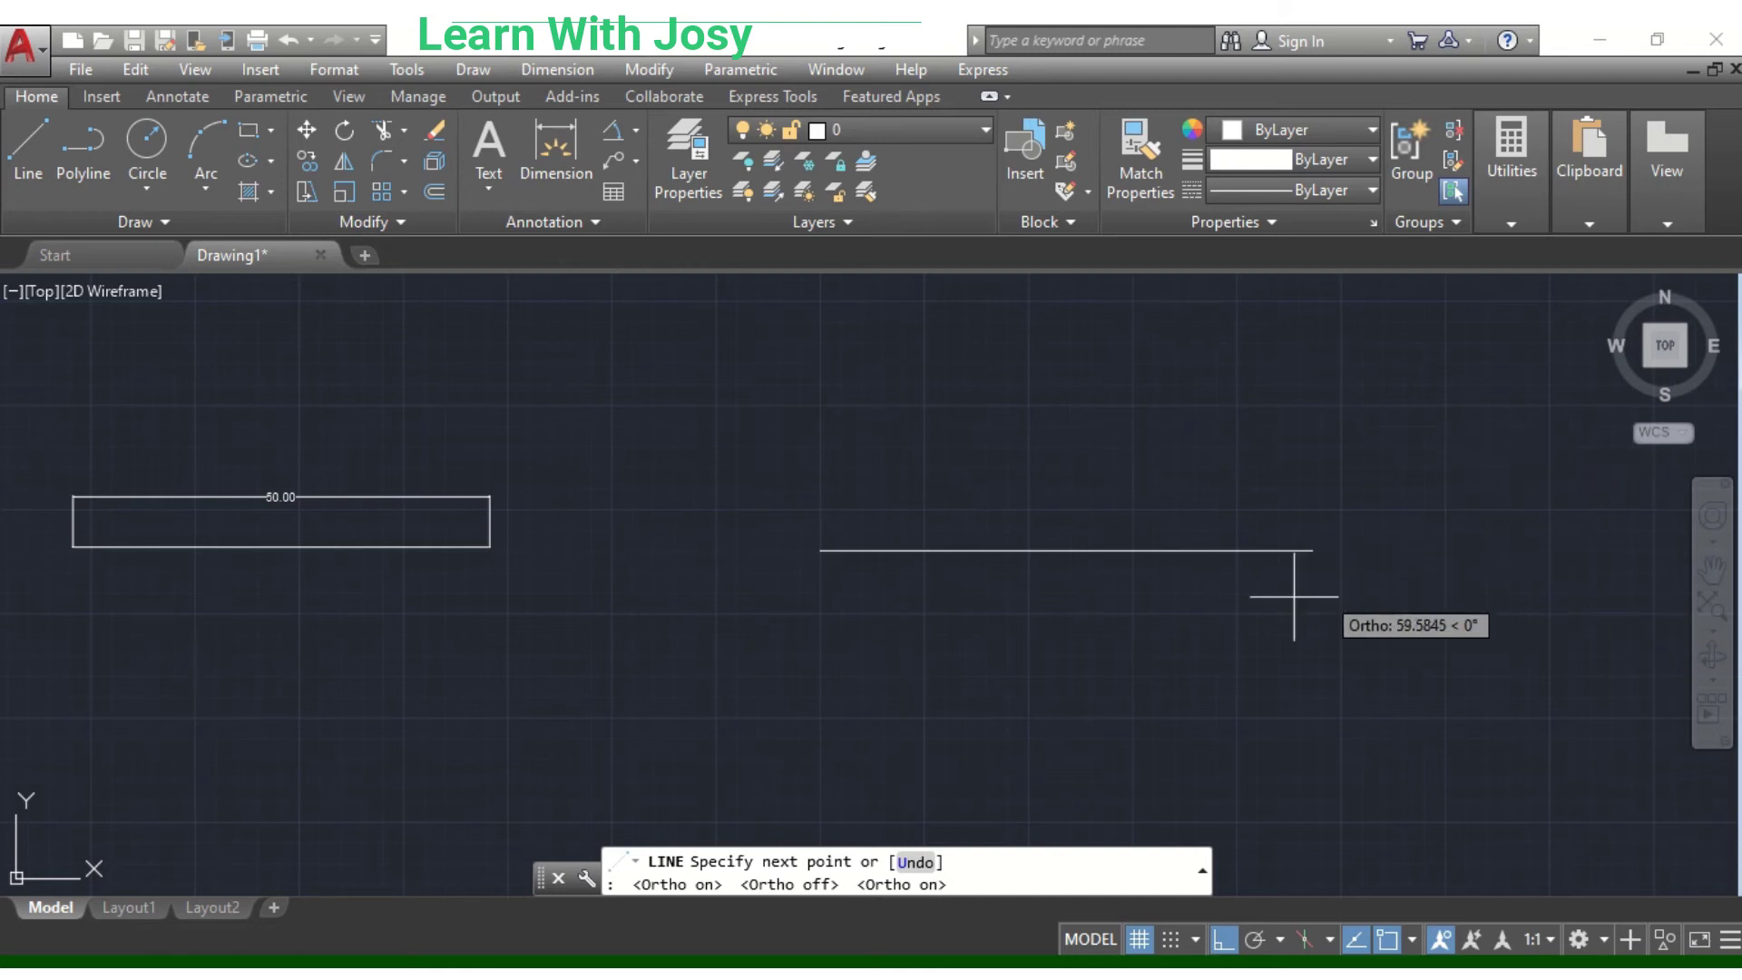
{"action": "key", "text": "Escape"}
{"action": "middle_click_drag", "start_coordinate": [907, 453], "coordinate": [826, 455]}
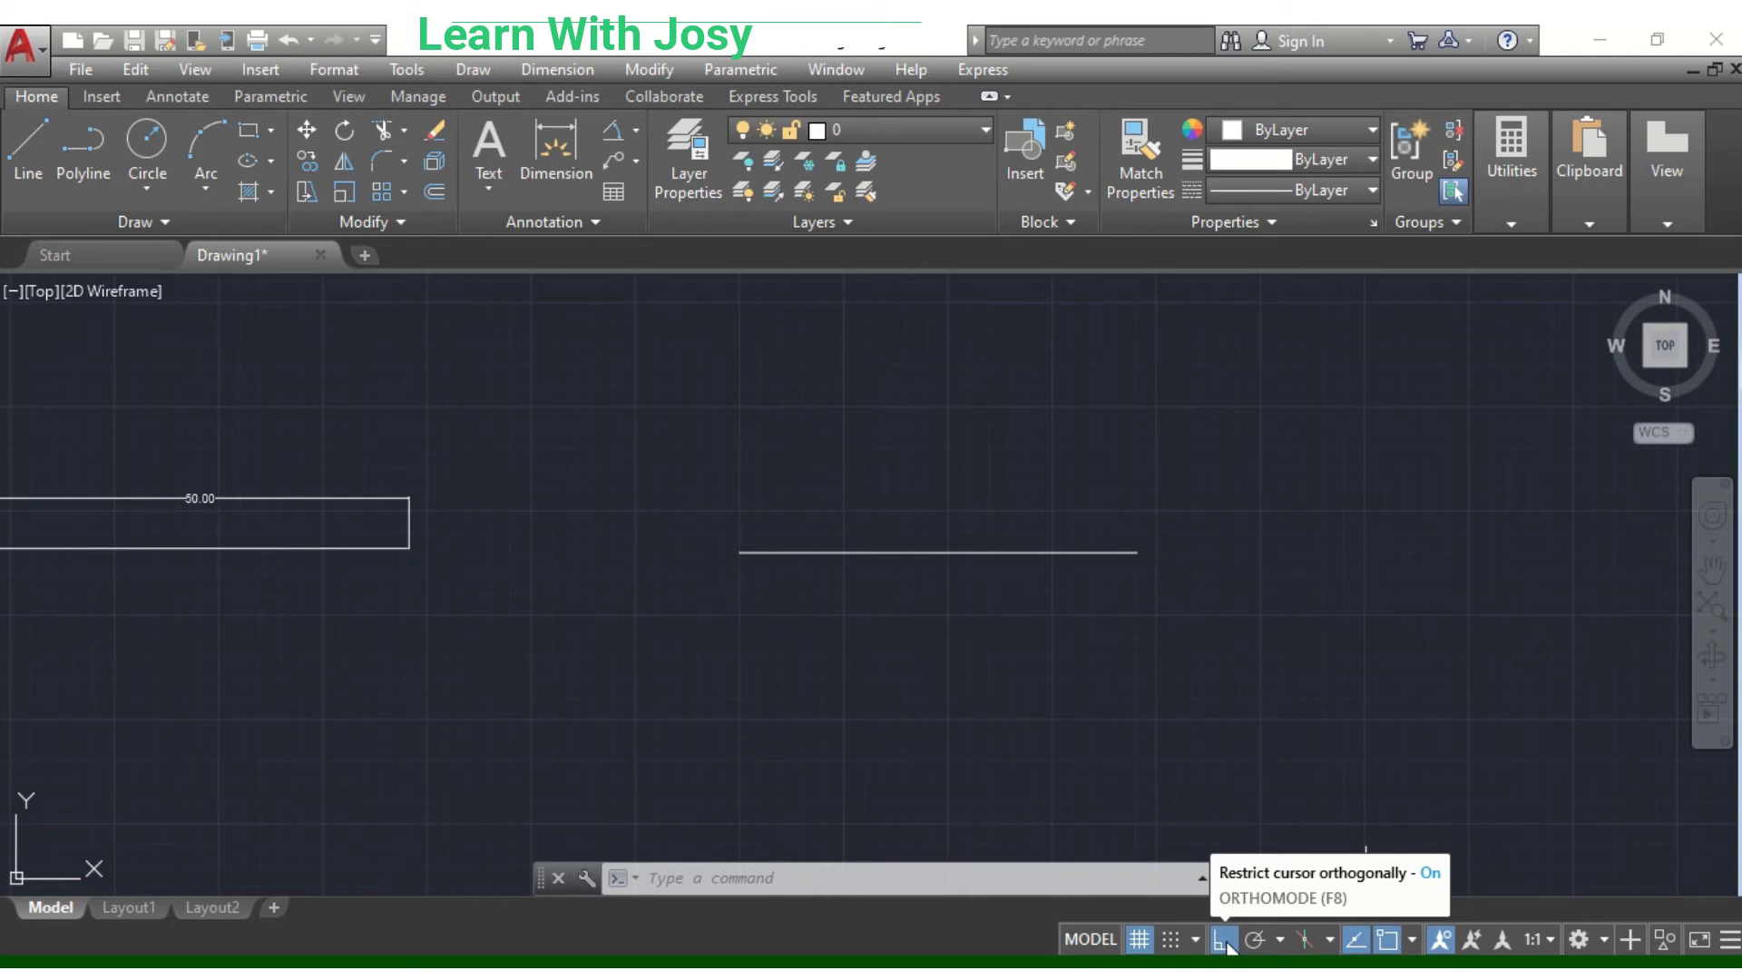
- Switch Ortho off via the ORTHO command, turn it back on, and start LINE
{"action": "left_click", "coordinate": [927, 872]}
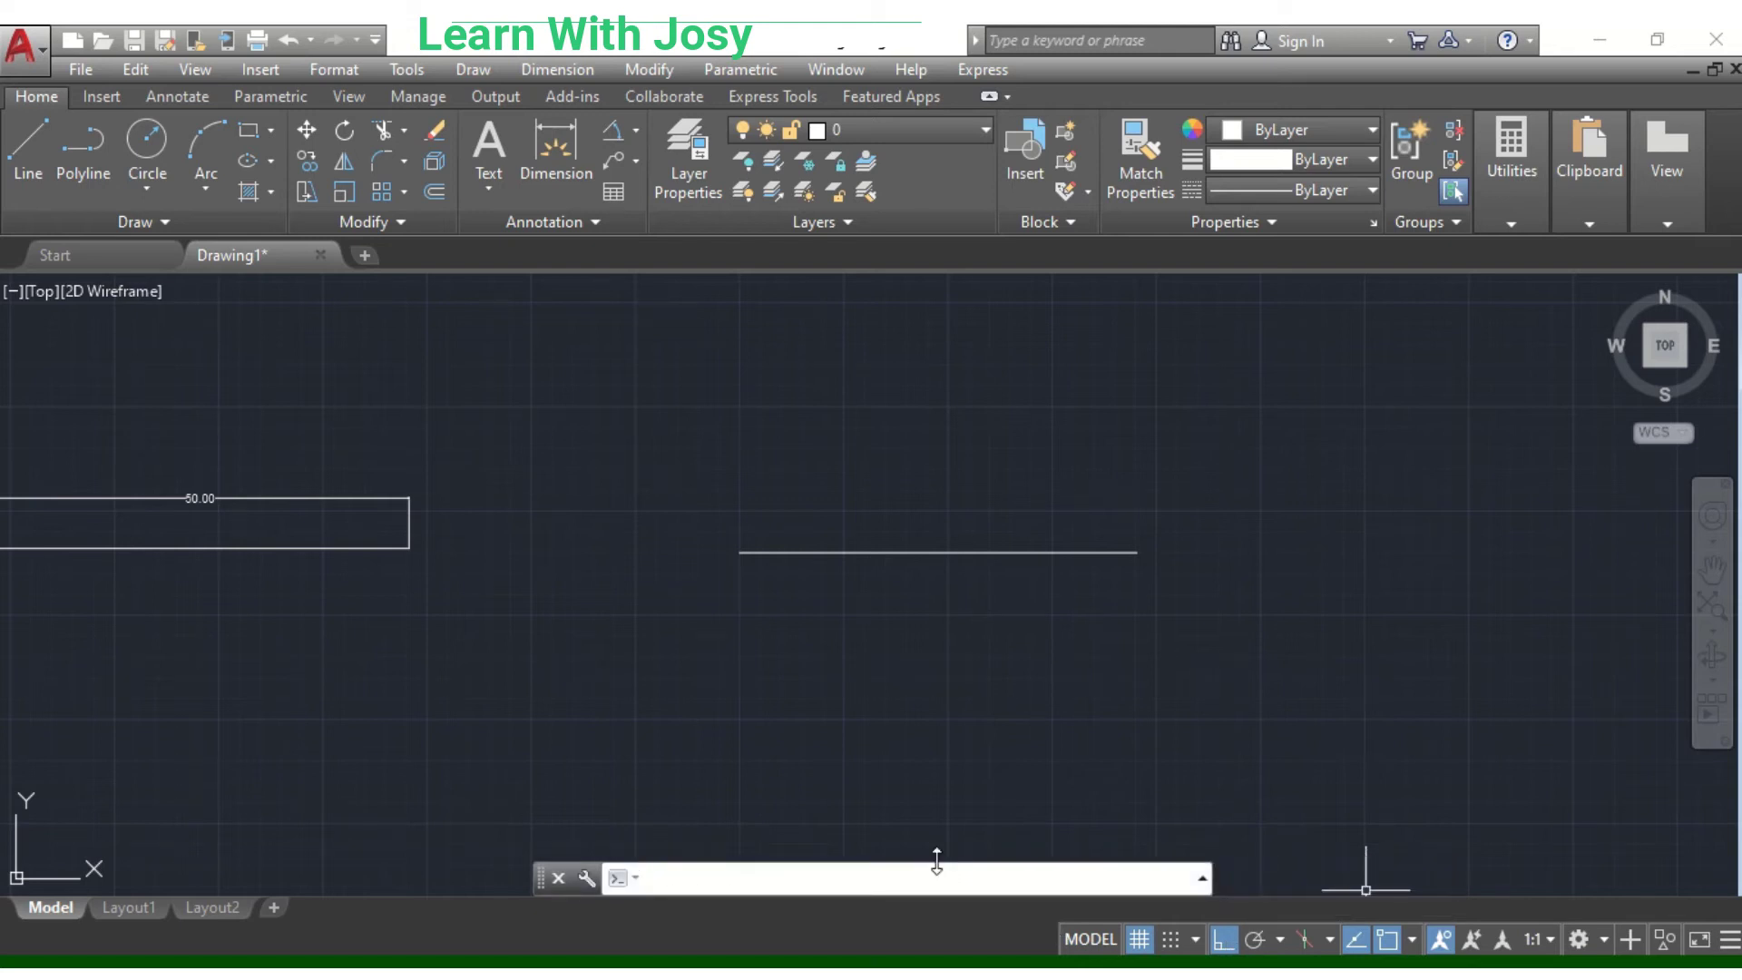
{"action": "type", "text": "ortho"}
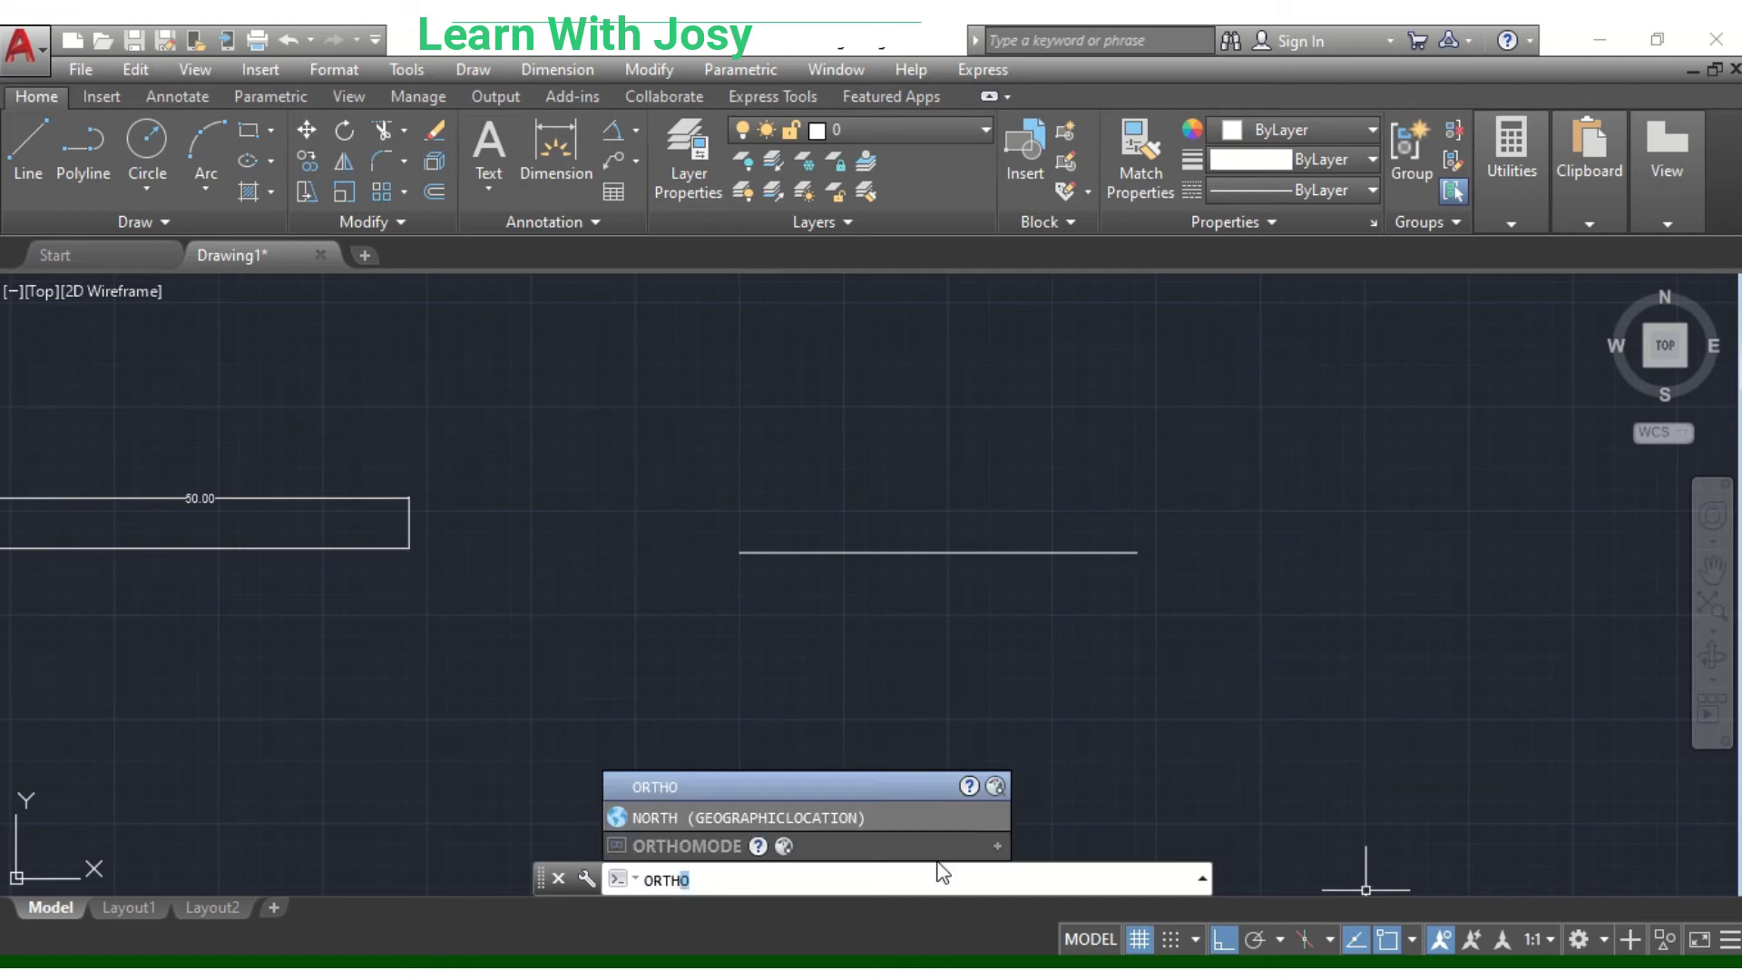
{"action": "key", "text": "Return"}
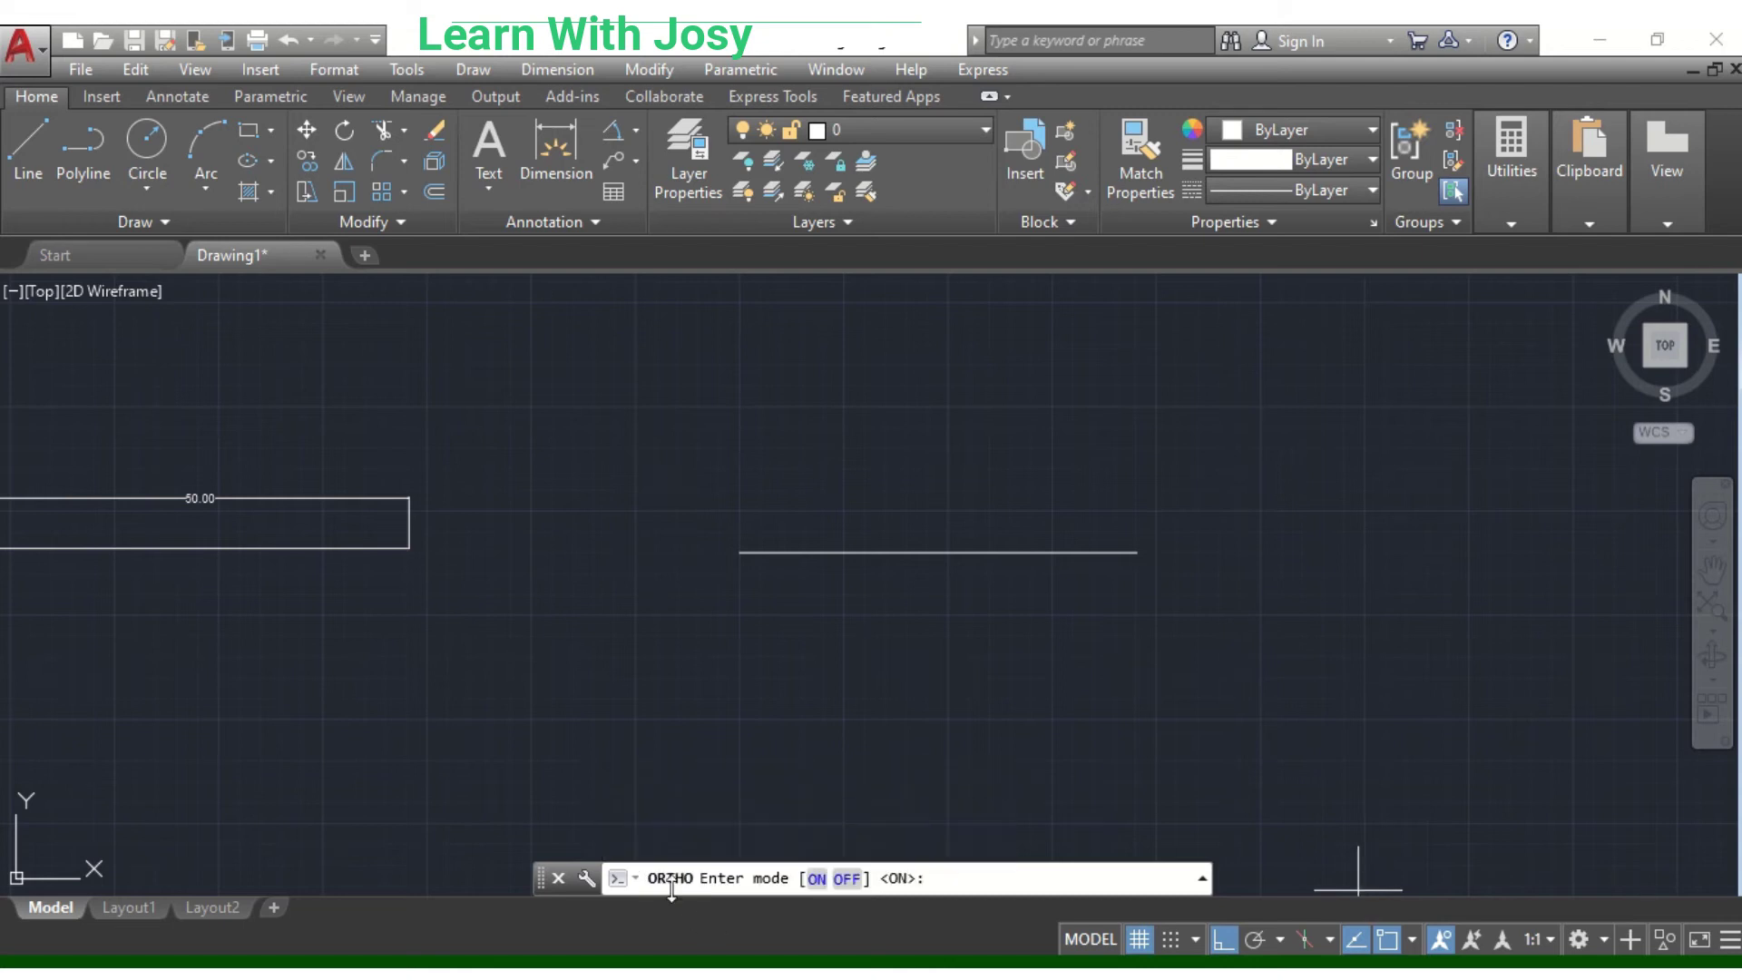
{"action": "left_click", "coordinate": [847, 878]}
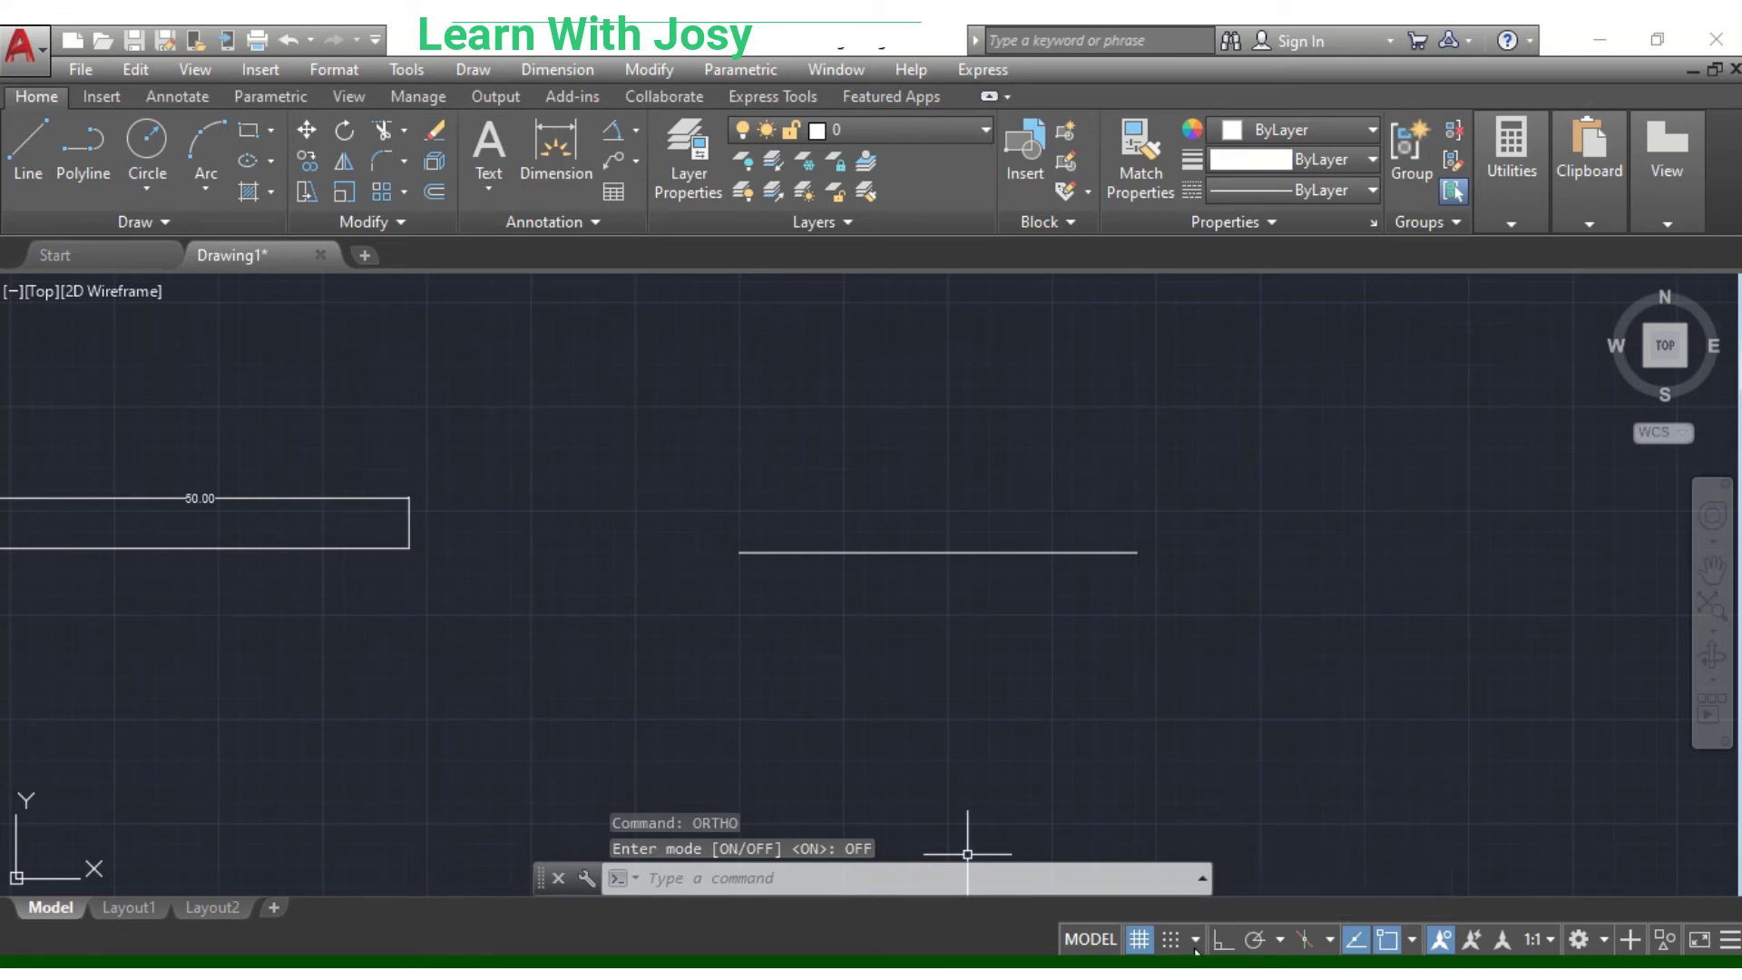
{"action": "left_click", "coordinate": [1221, 938]}
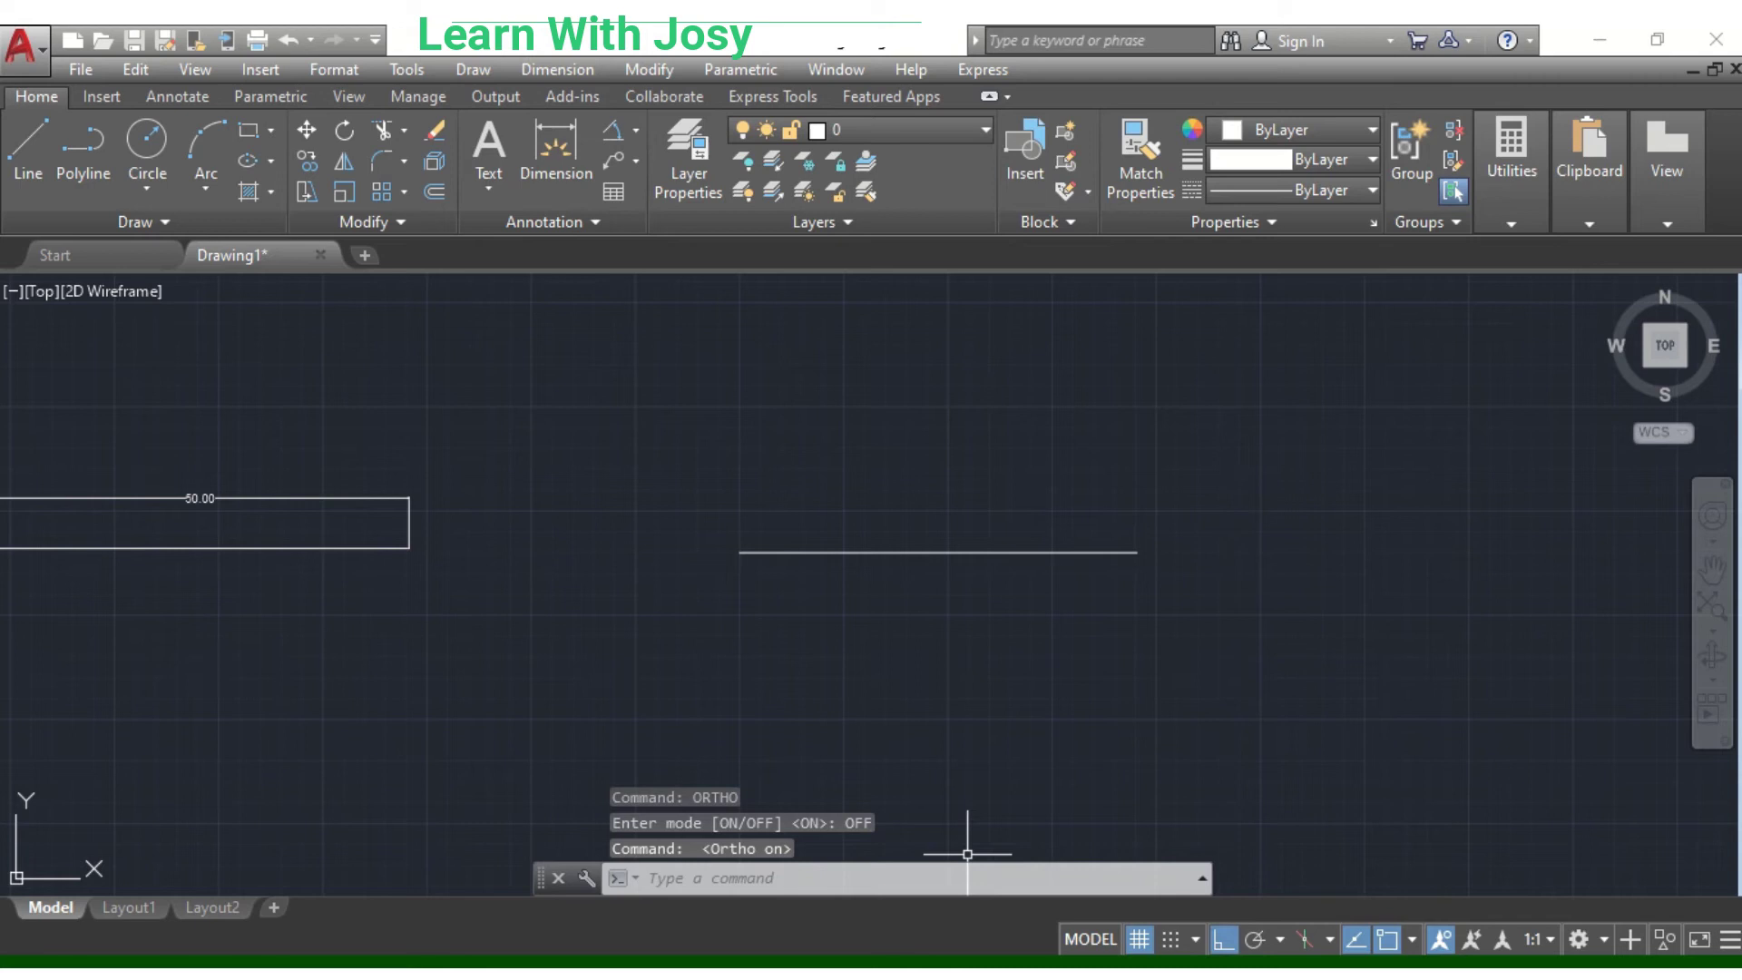
{"action": "left_click", "coordinate": [26, 166]}
- Draw a 25-unit vertical line upward from a point above the horizontal line
{"action": "middle_click_drag", "start_coordinate": [1107, 399], "coordinate": [1052, 562]}
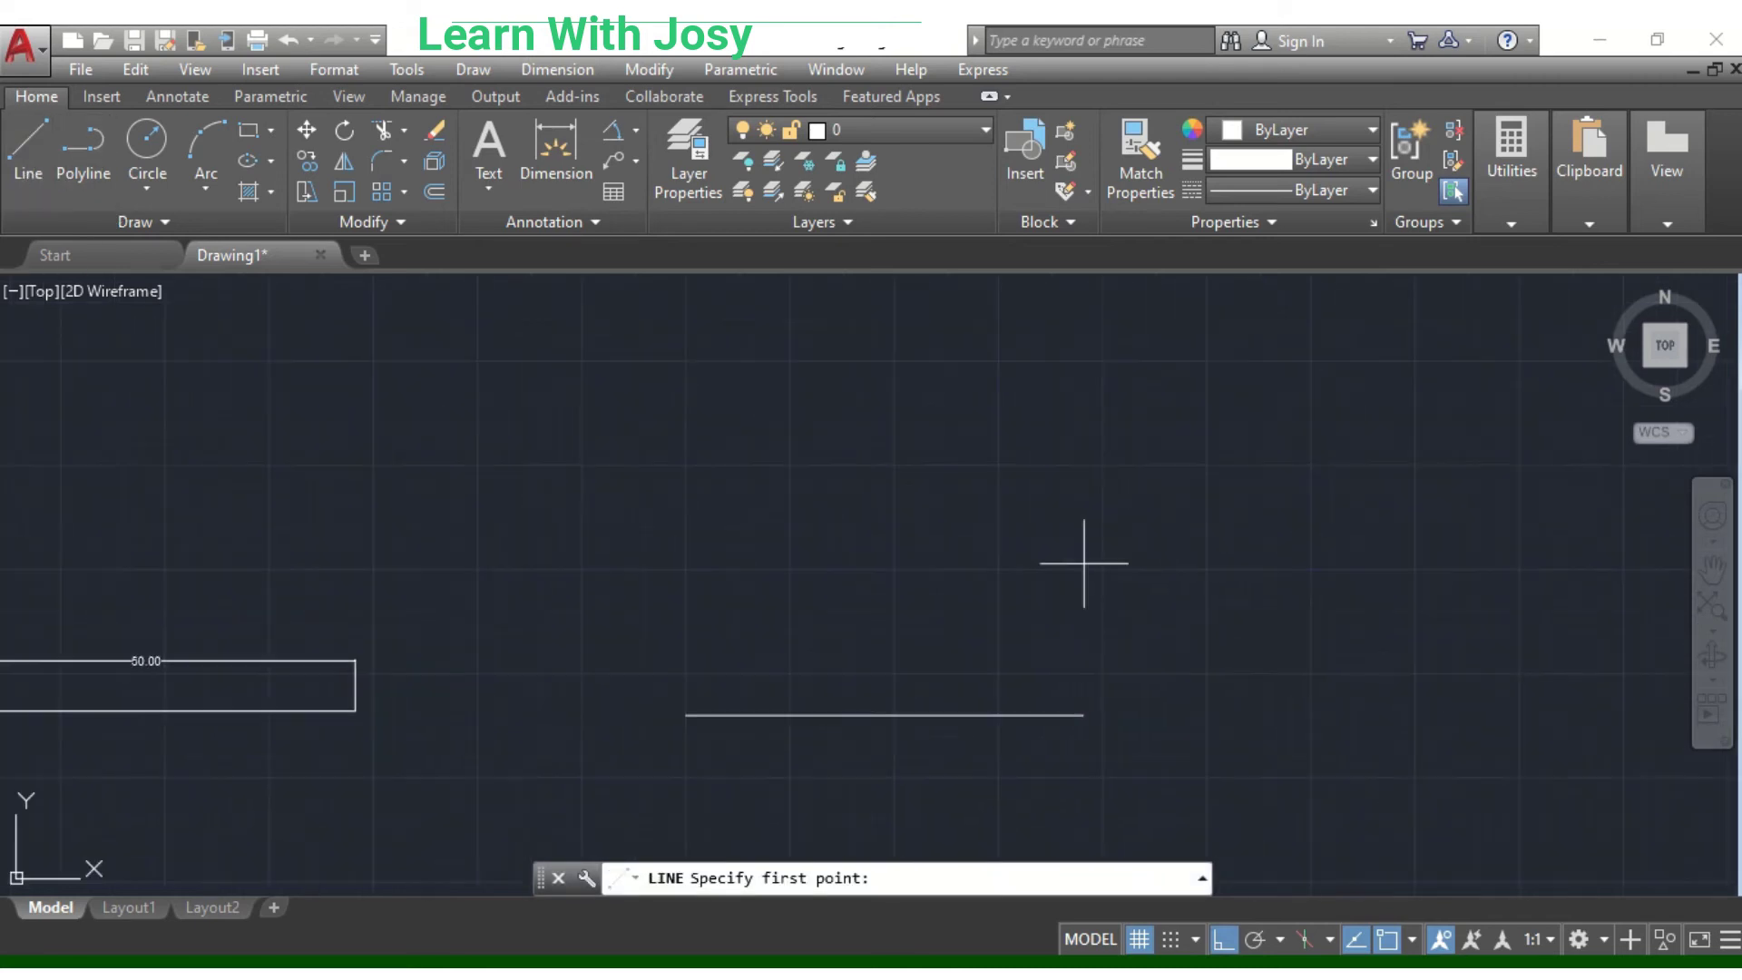
{"action": "left_click", "coordinate": [845, 471]}
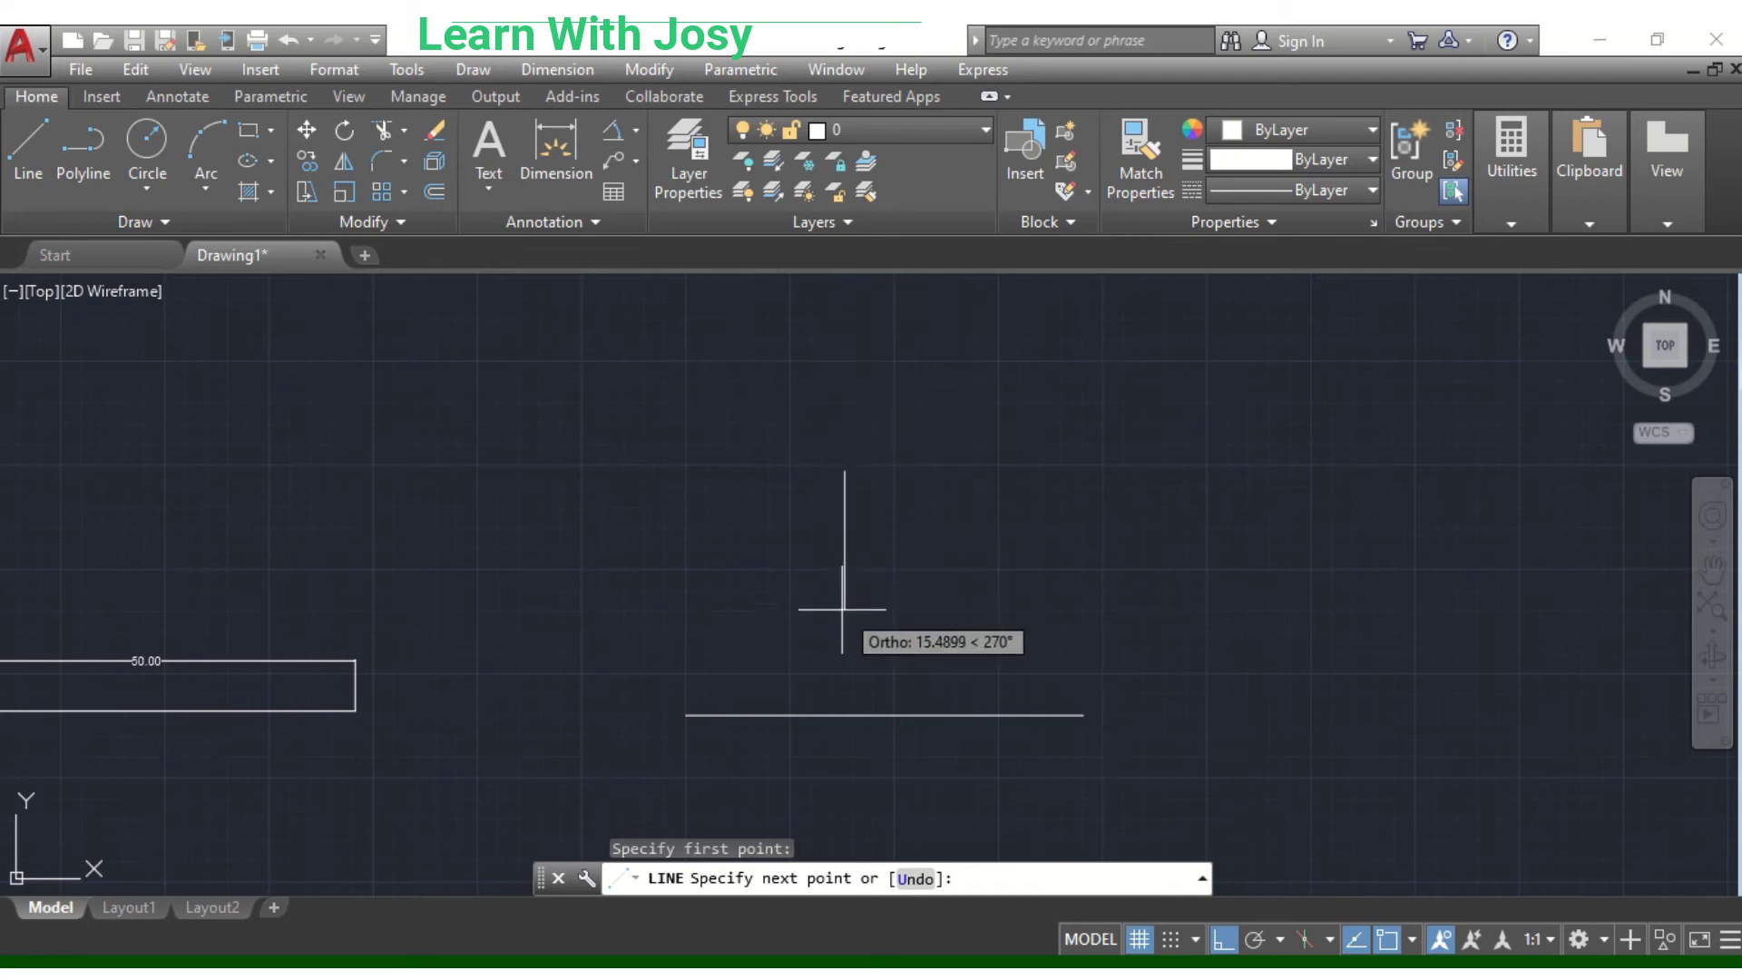
{"action": "middle_click_drag", "start_coordinate": [841, 362], "coordinate": [848, 622]}
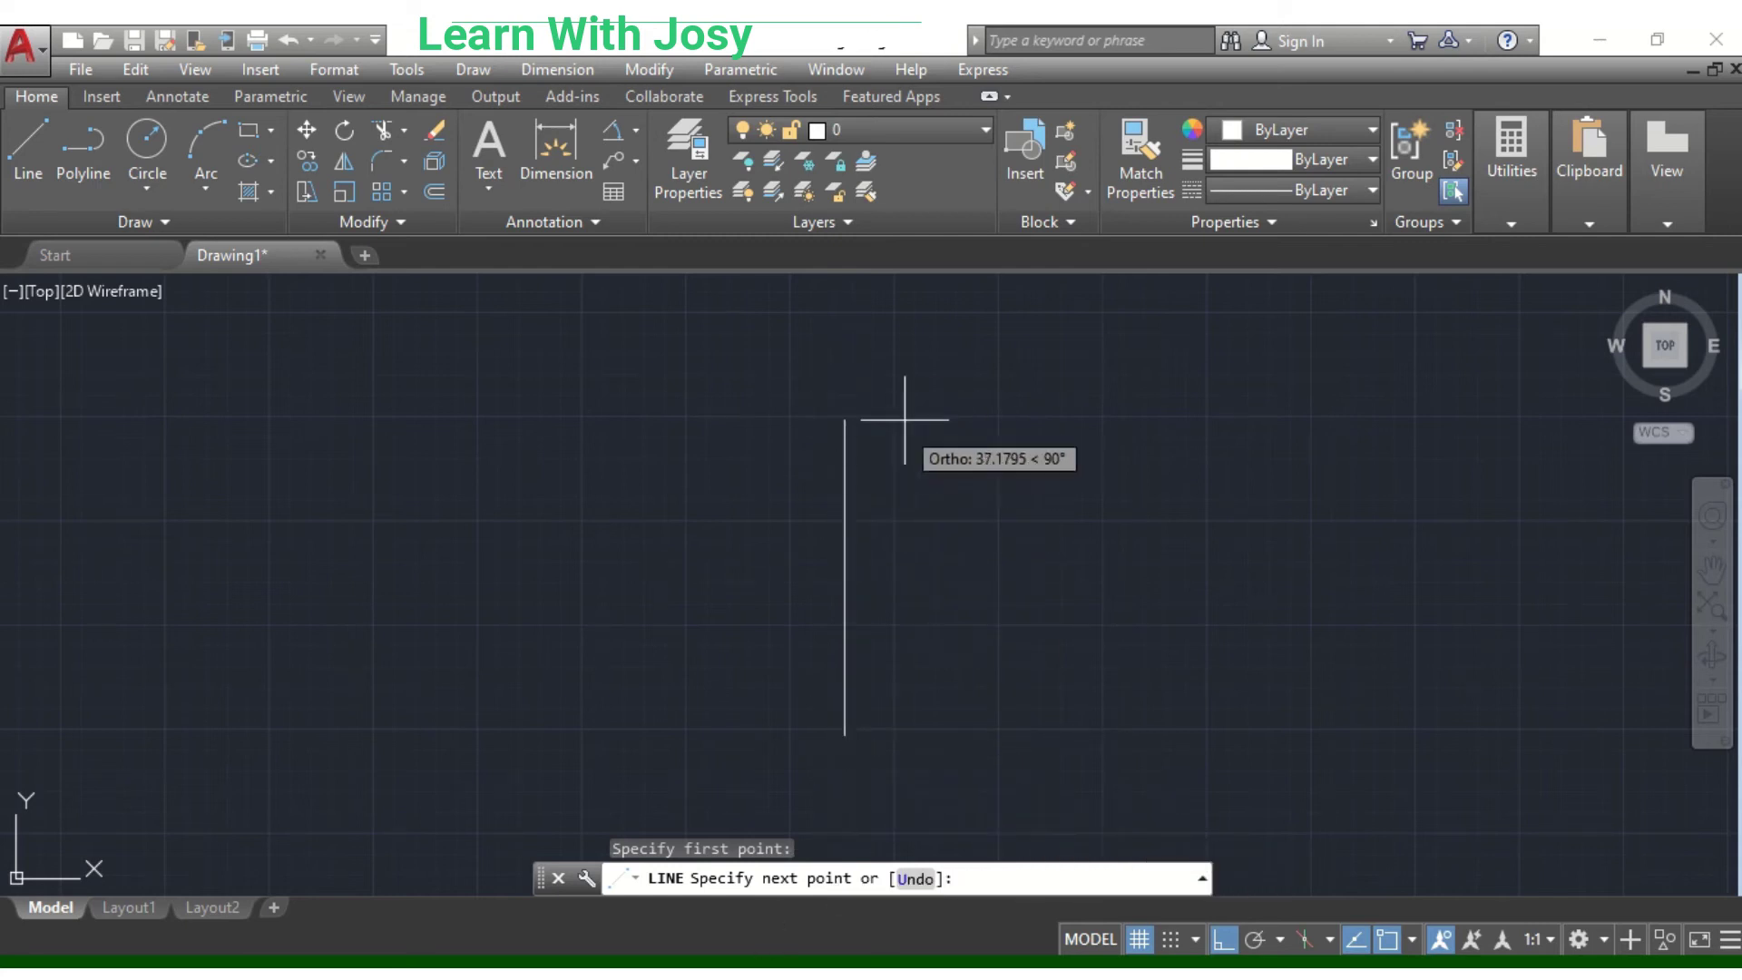
{"action": "middle_click_drag", "start_coordinate": [911, 412], "coordinate": [932, 348]}
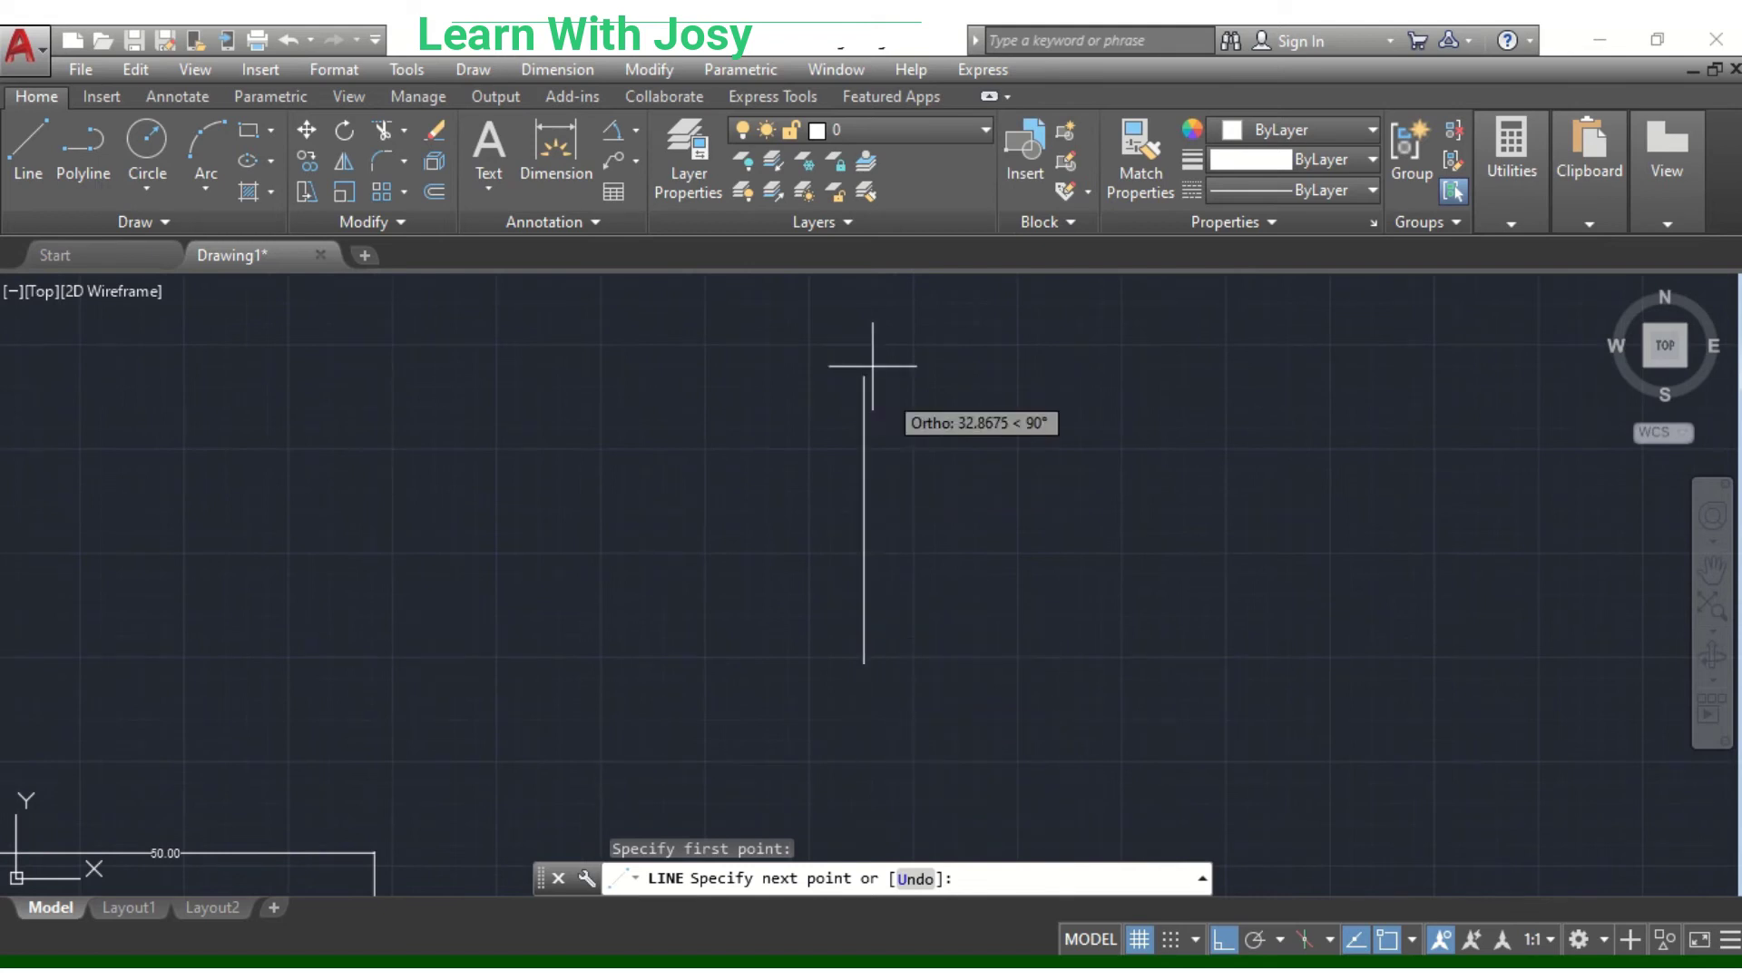
{"action": "middle_click_drag", "start_coordinate": [881, 771], "coordinate": [896, 529]}
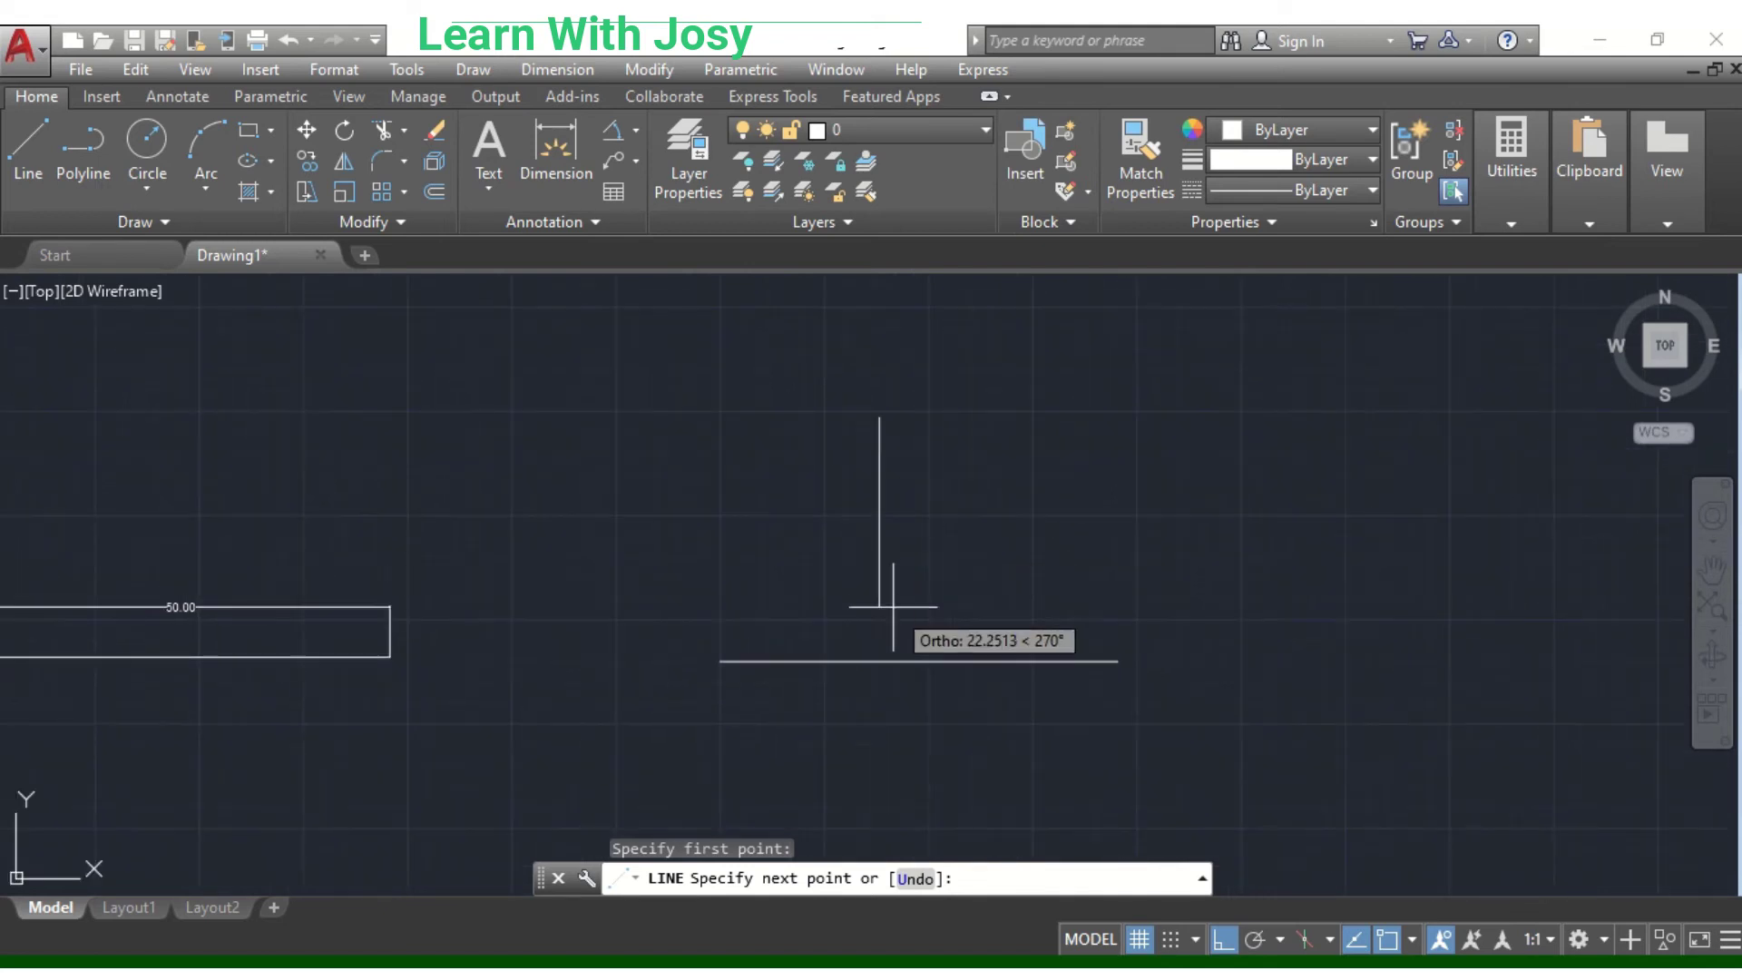
{"action": "middle_click_drag", "start_coordinate": [891, 603], "coordinate": [891, 666]}
{"action": "middle_click_drag", "start_coordinate": [888, 763], "coordinate": [886, 671]}
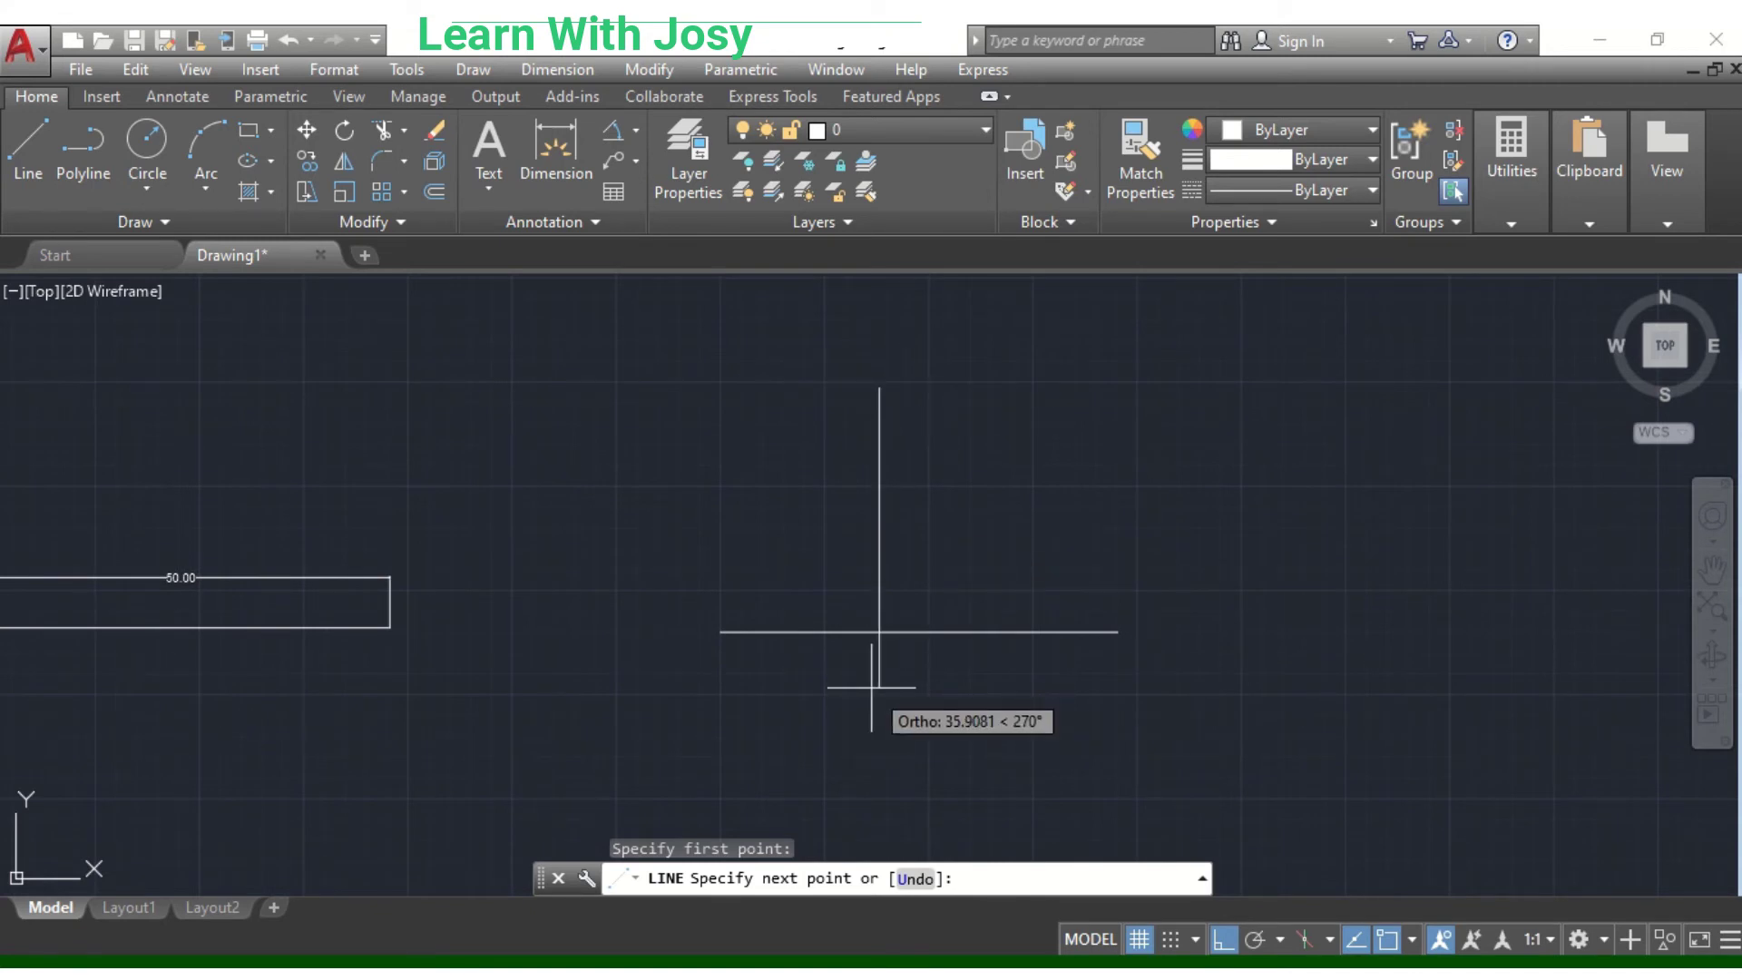
{"action": "type", "text": "25"}
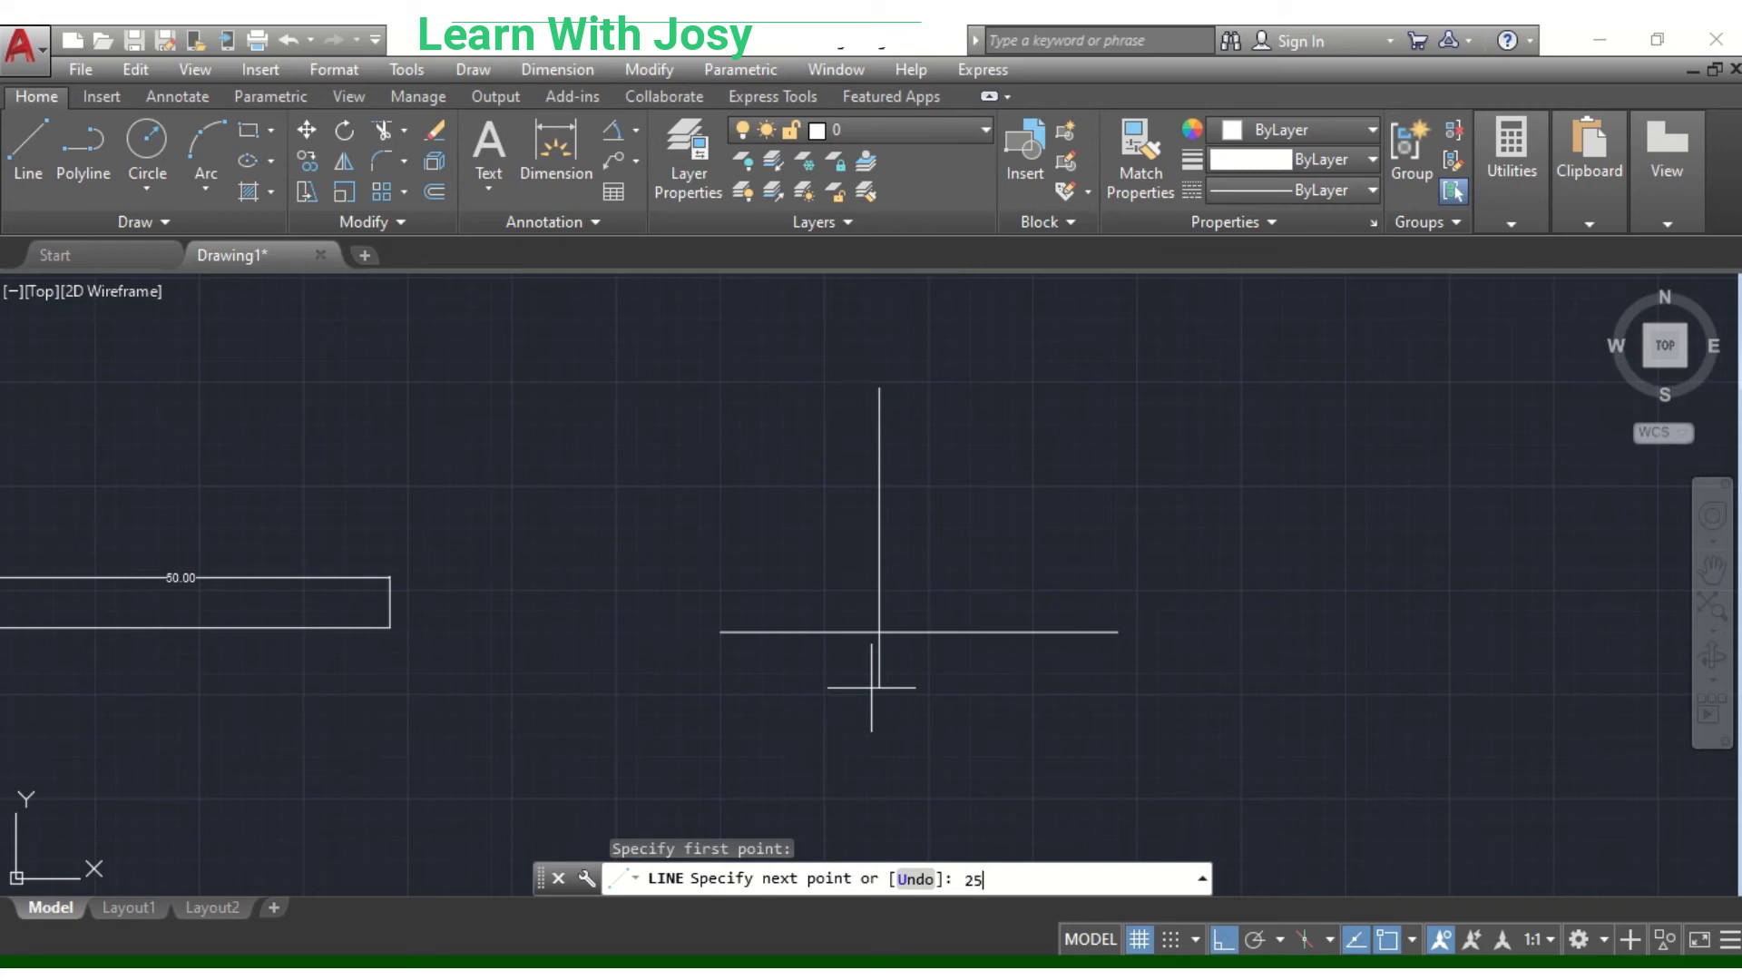
{"action": "key", "text": "Return"}
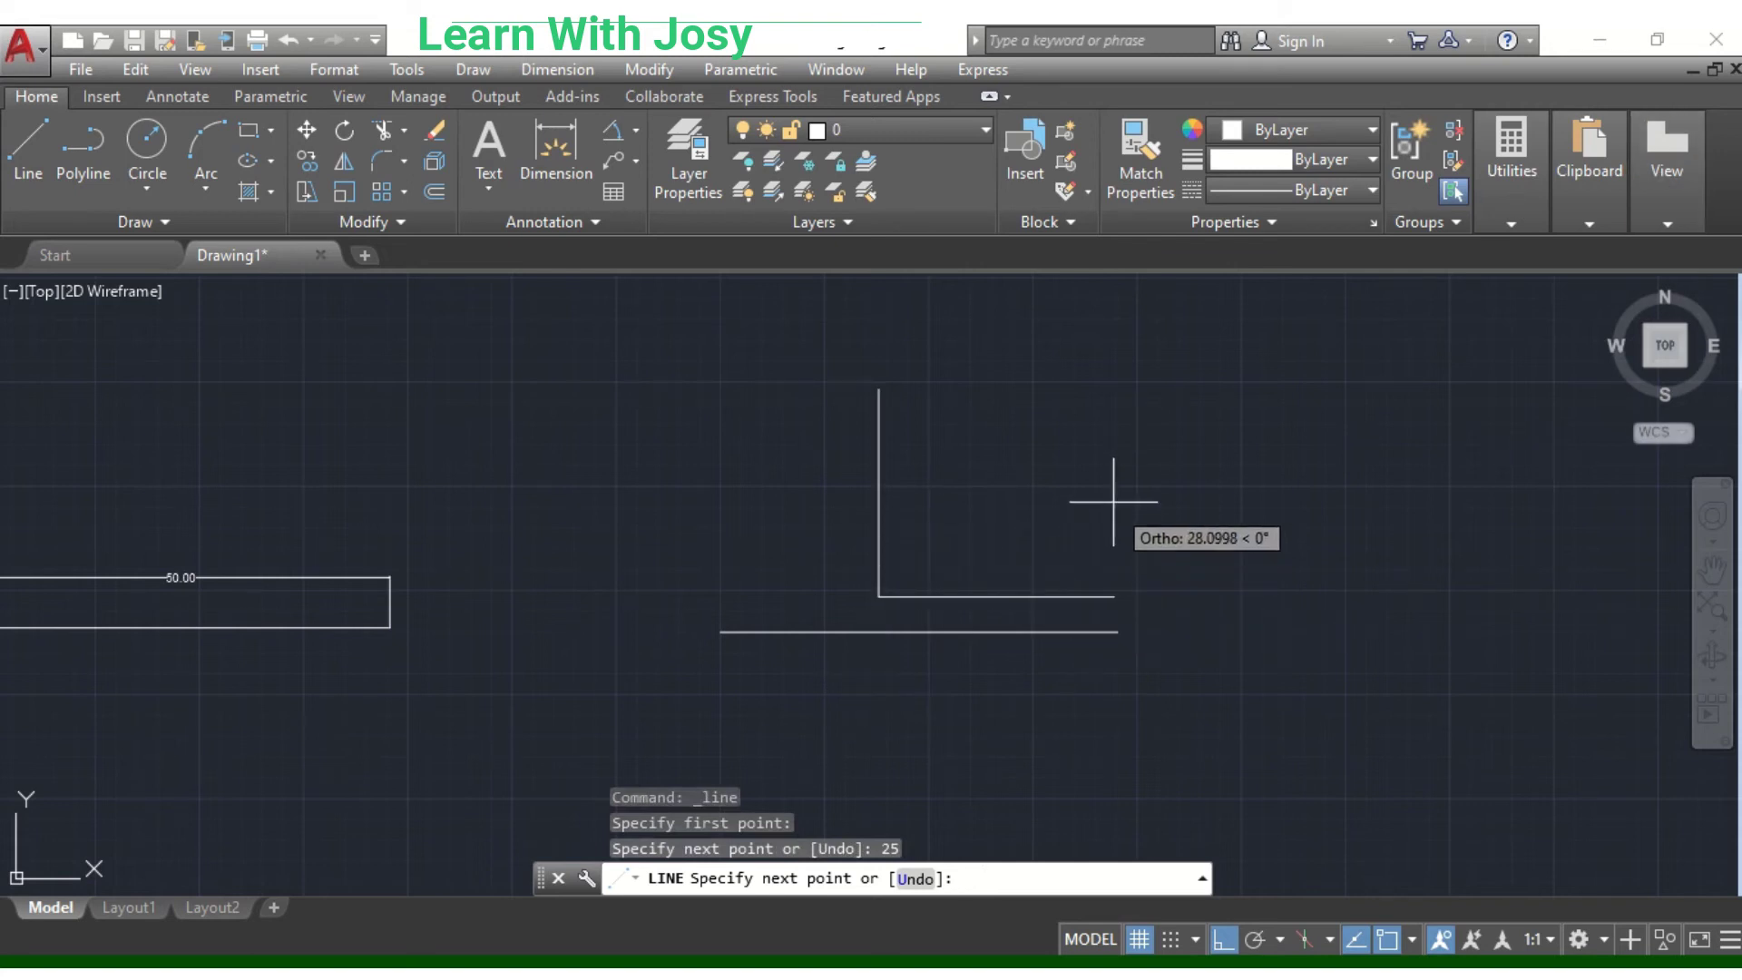
{"action": "key", "text": "Escape"}
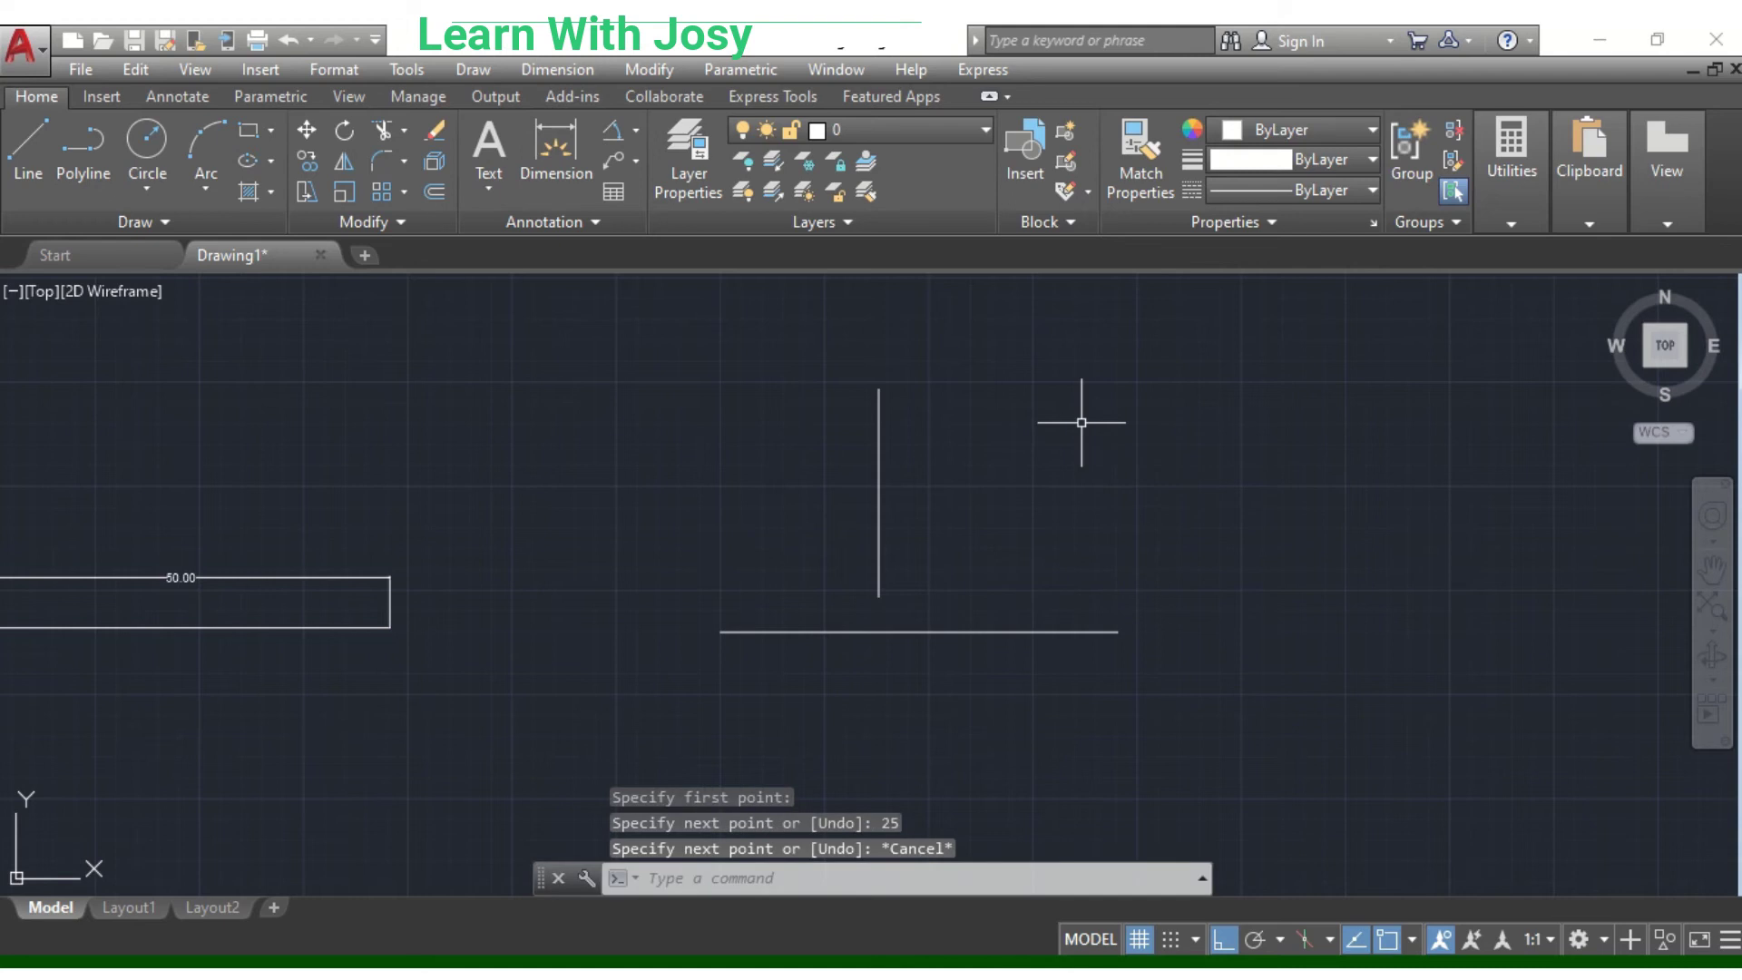
{"action": "scroll", "coordinate": [890, 584], "scroll_direction": "up", "scroll_amount": 2}
{"action": "middle_click_drag", "start_coordinate": [890, 583], "coordinate": [870, 733]}
- Dimension the vertical line, placing the 25.00 dimension beside it
{"action": "scroll", "coordinate": [880, 671], "scroll_direction": "down", "scroll_amount": 2}
{"action": "middle_click_drag", "start_coordinate": [886, 614], "coordinate": [886, 563]}
{"action": "left_click", "coordinate": [574, 168]}
{"action": "left_click", "coordinate": [853, 558]}
{"action": "scroll", "coordinate": [910, 571], "scroll_direction": "up", "scroll_amount": 3}
{"action": "left_click", "coordinate": [910, 567]}
{"action": "scroll", "coordinate": [943, 581], "scroll_direction": "down", "scroll_amount": 2}
{"action": "middle_click_drag", "start_coordinate": [960, 605], "coordinate": [1058, 646]}
{"action": "scroll", "coordinate": [1054, 585], "scroll_direction": "down", "scroll_amount": 2}
- Cancel dimensioning and erase every object in the drawing
{"action": "key", "text": "Escape"}
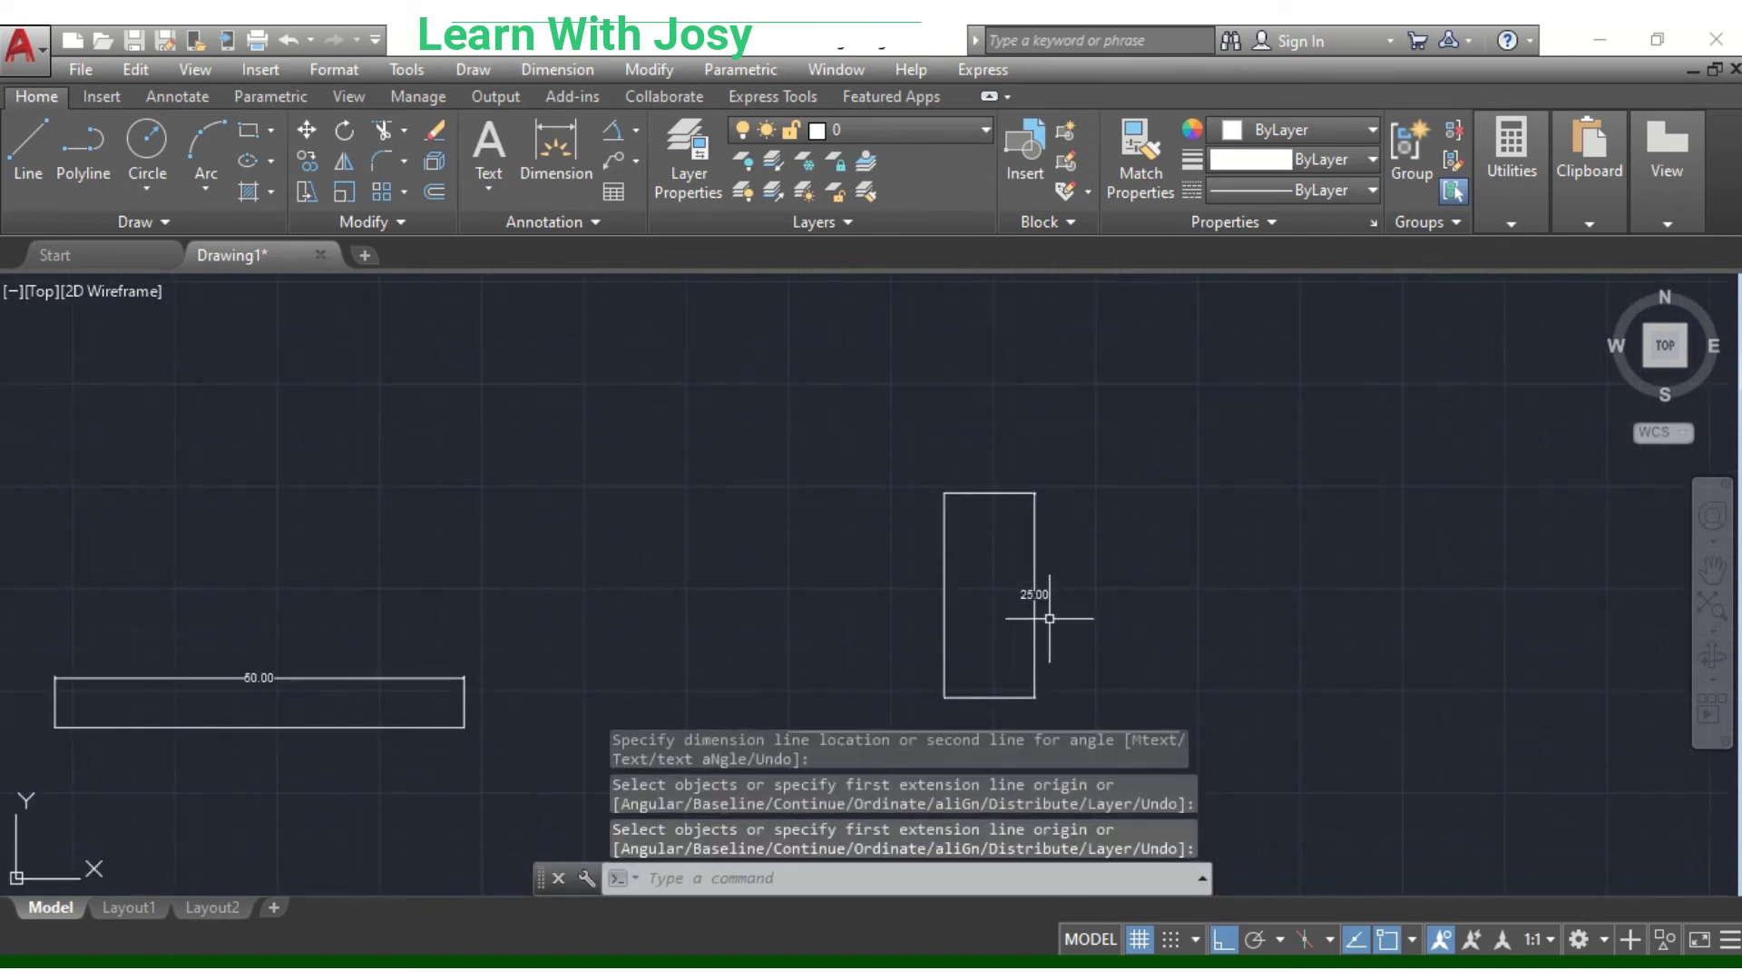
{"action": "key", "text": "ctrl+a"}
{"action": "key", "text": "Delete"}
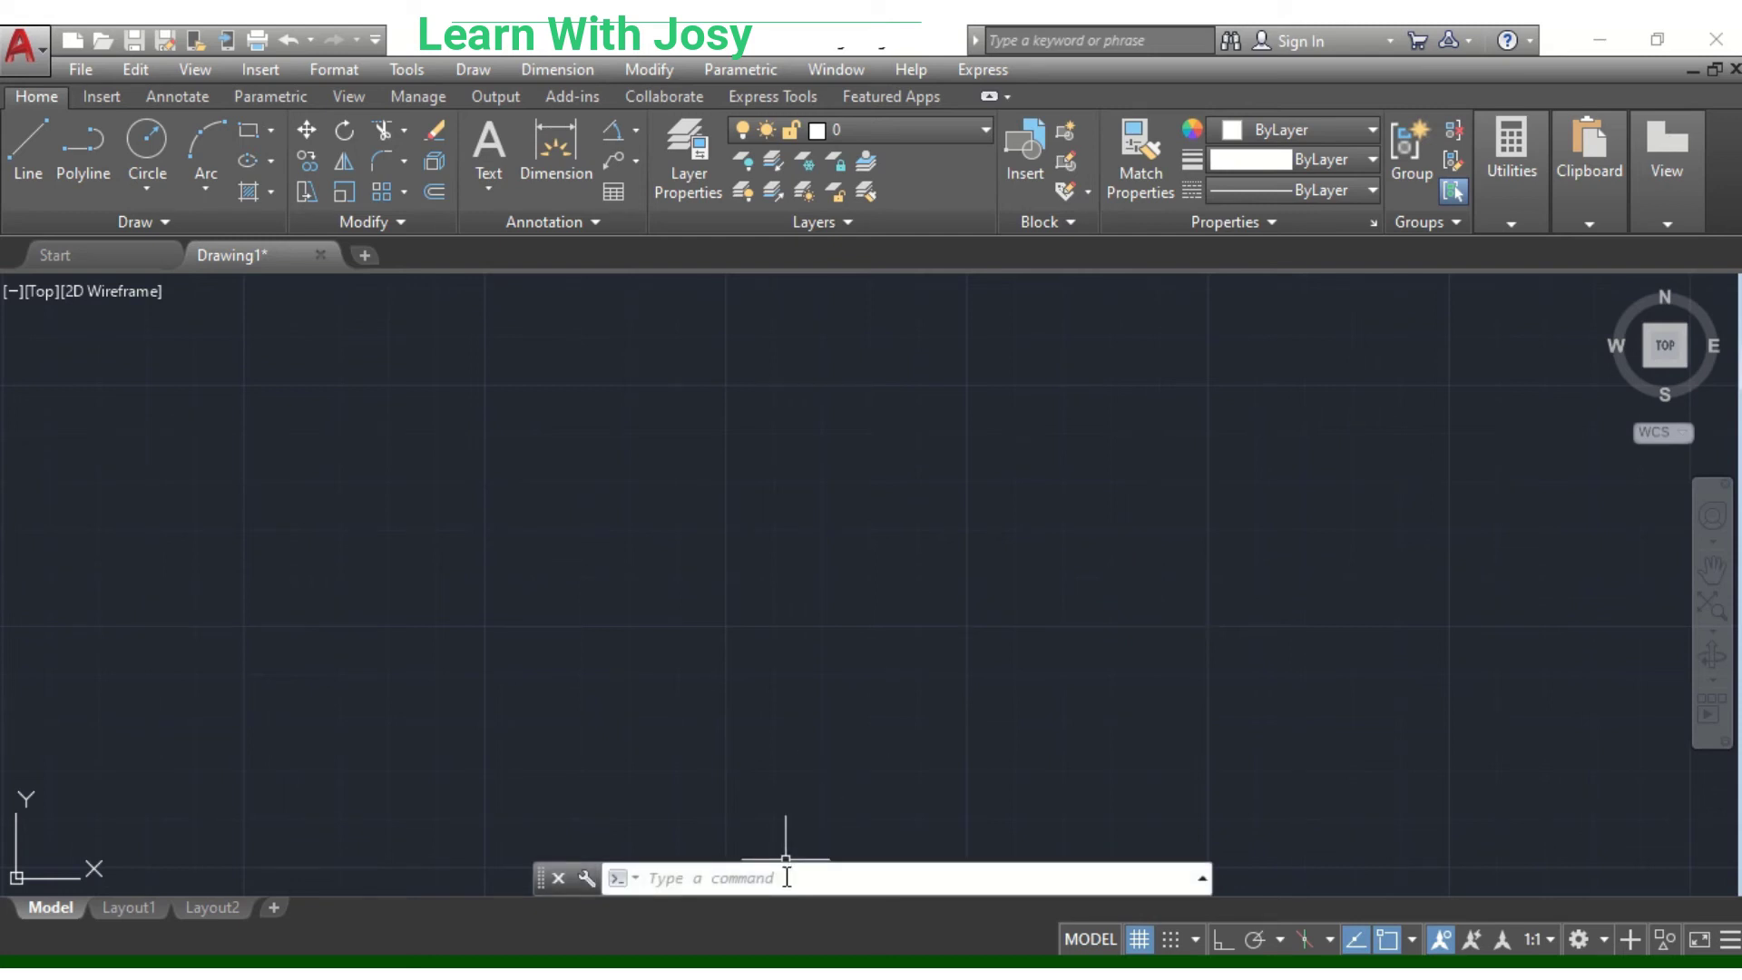
- Start a LINE command with L and cancel it
{"action": "type", "text": "L"}
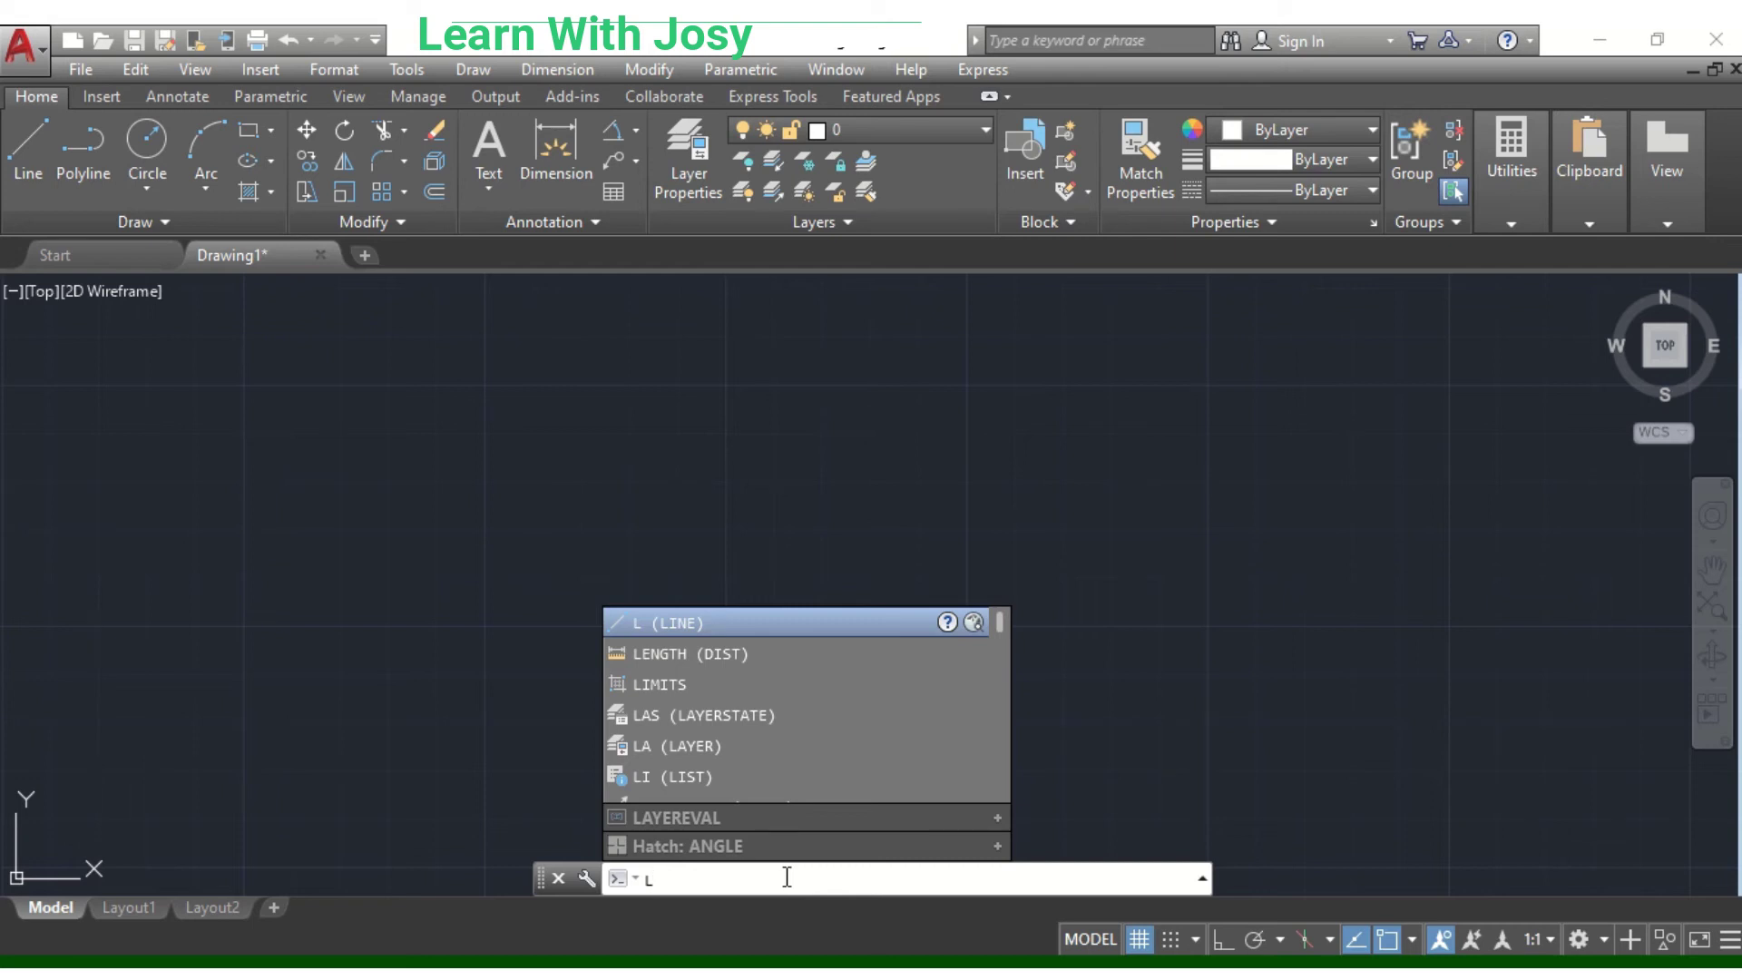
{"action": "key", "text": "Return"}
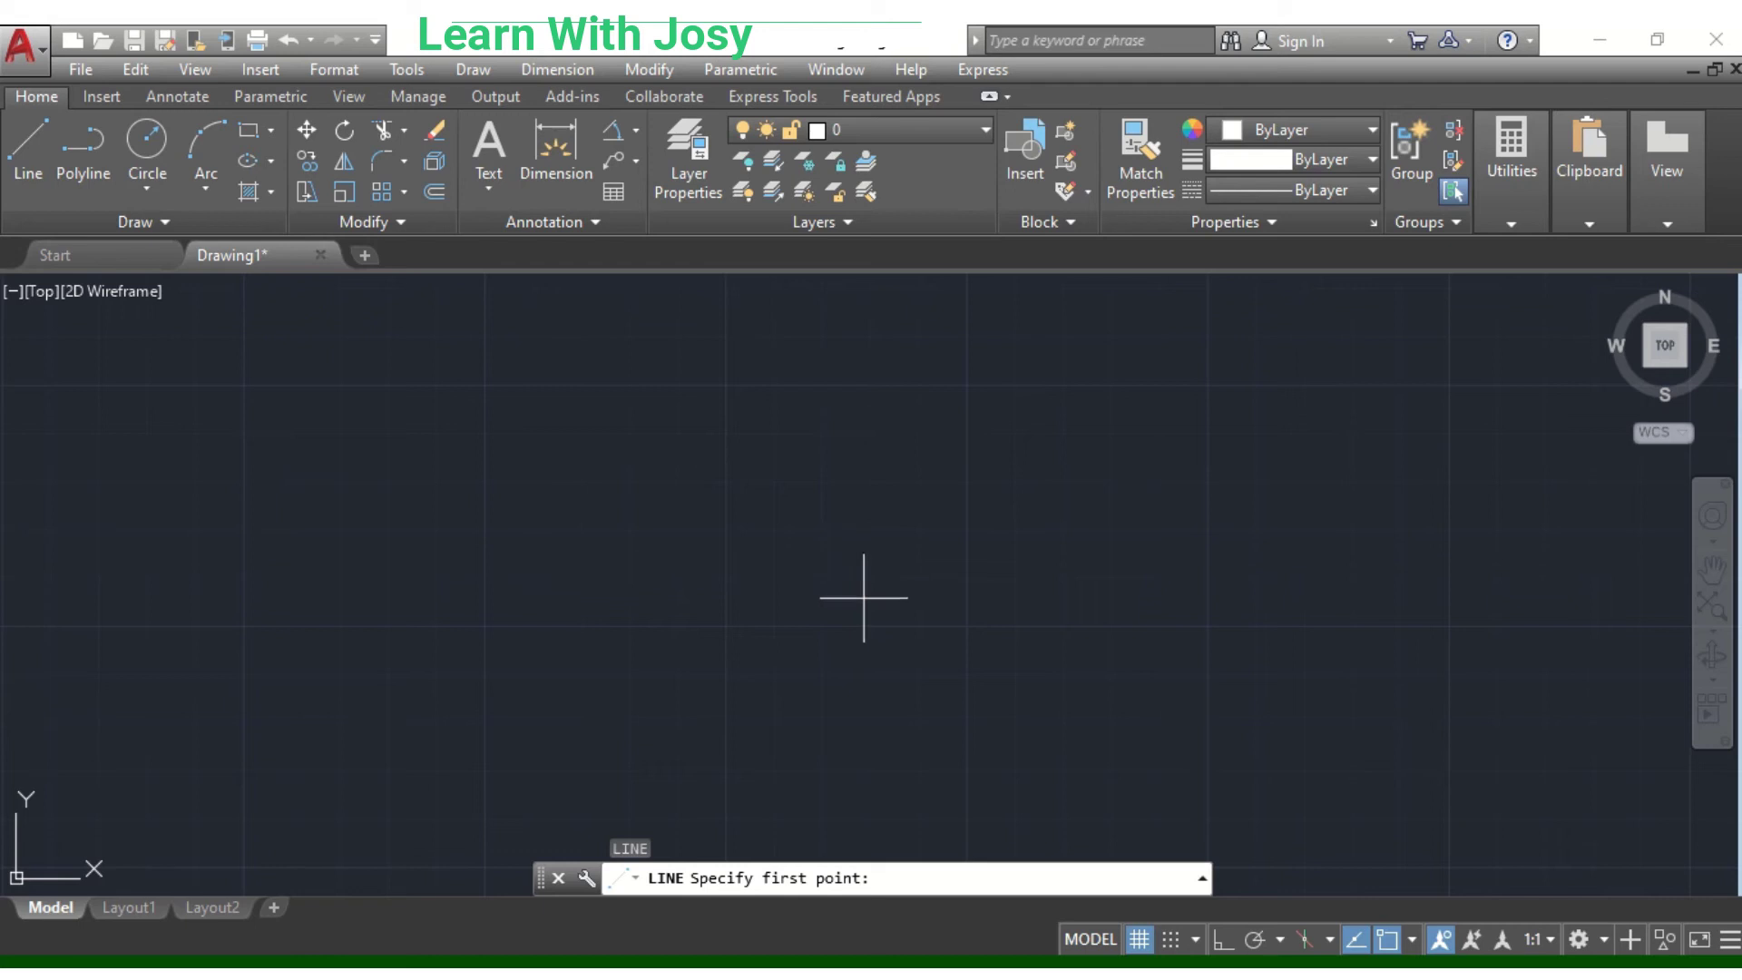
{"action": "key", "text": "Escape"}
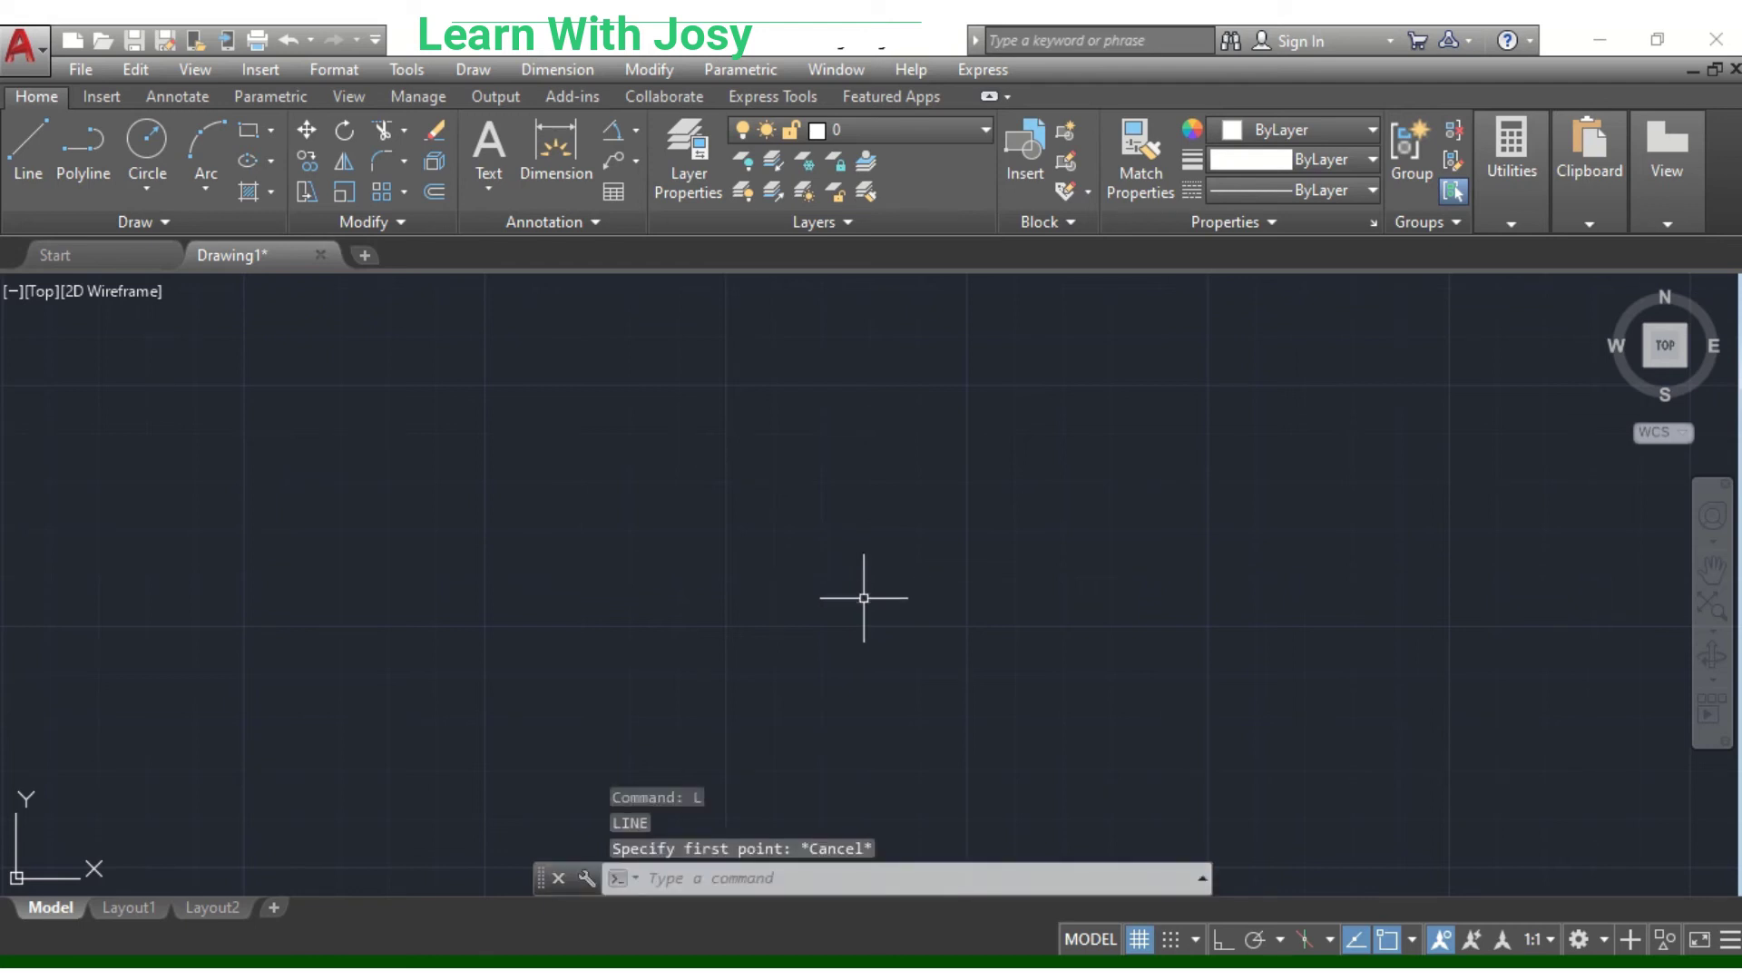
- Set DYNMODE to 3 to turn Dynamic Input fully on
{"action": "type", "text": "d"}
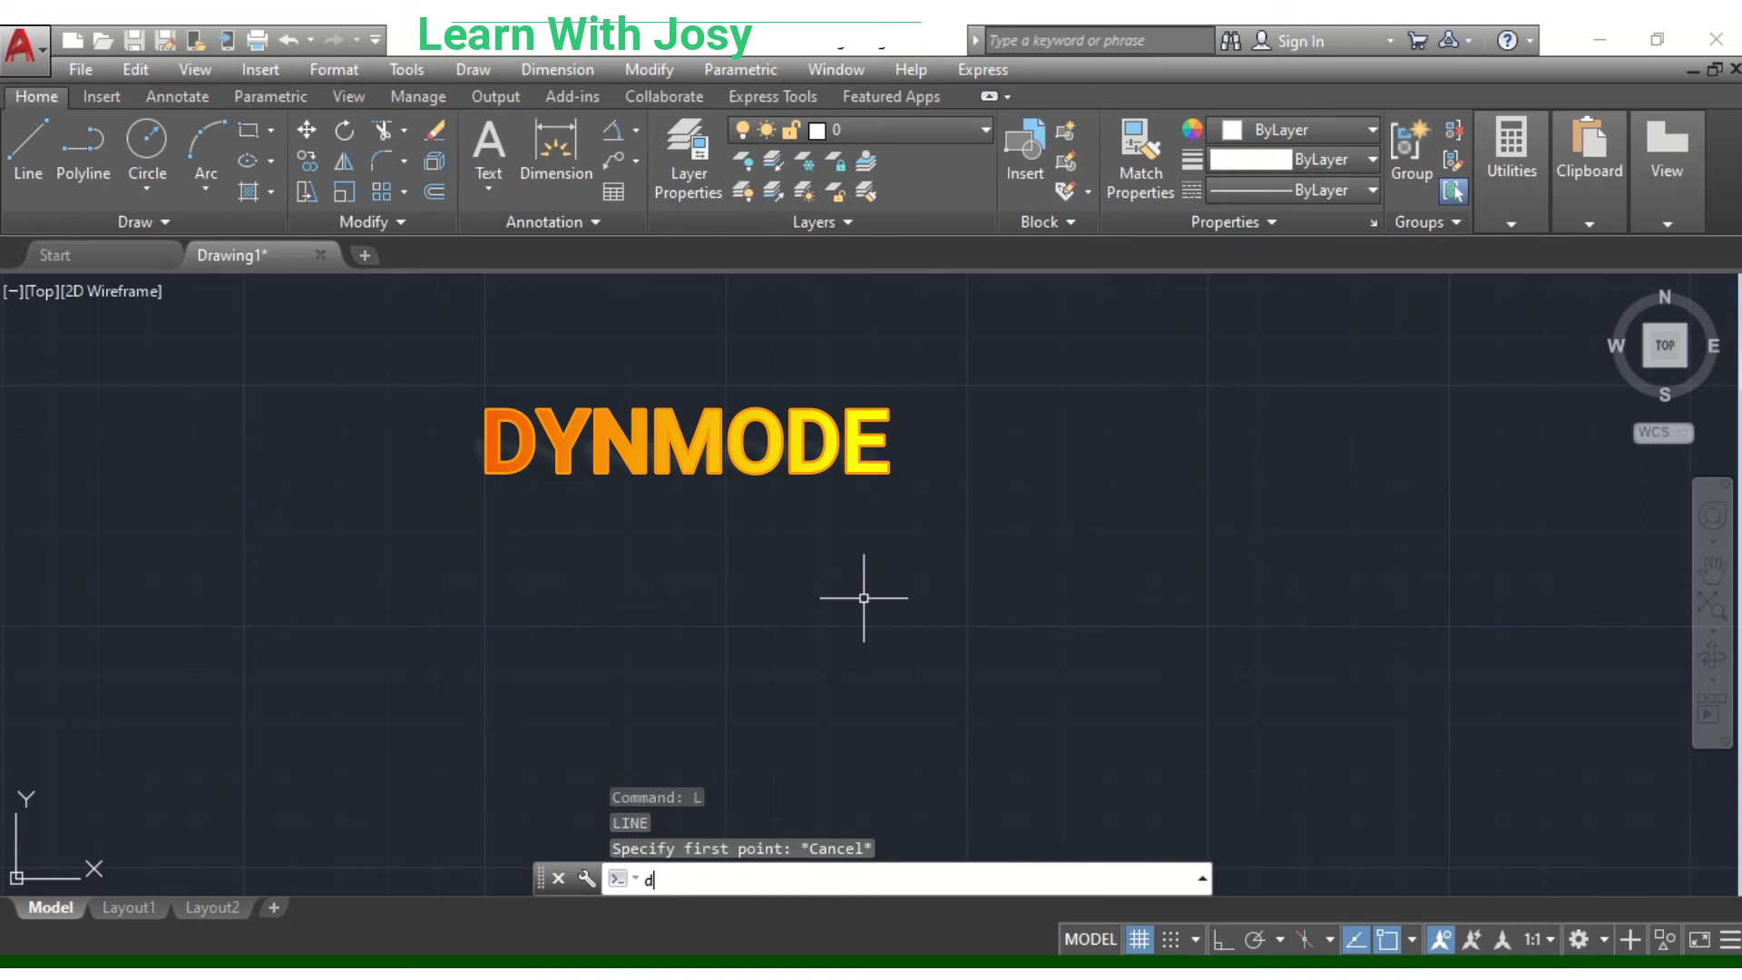
{"action": "type", "text": "ynmode"}
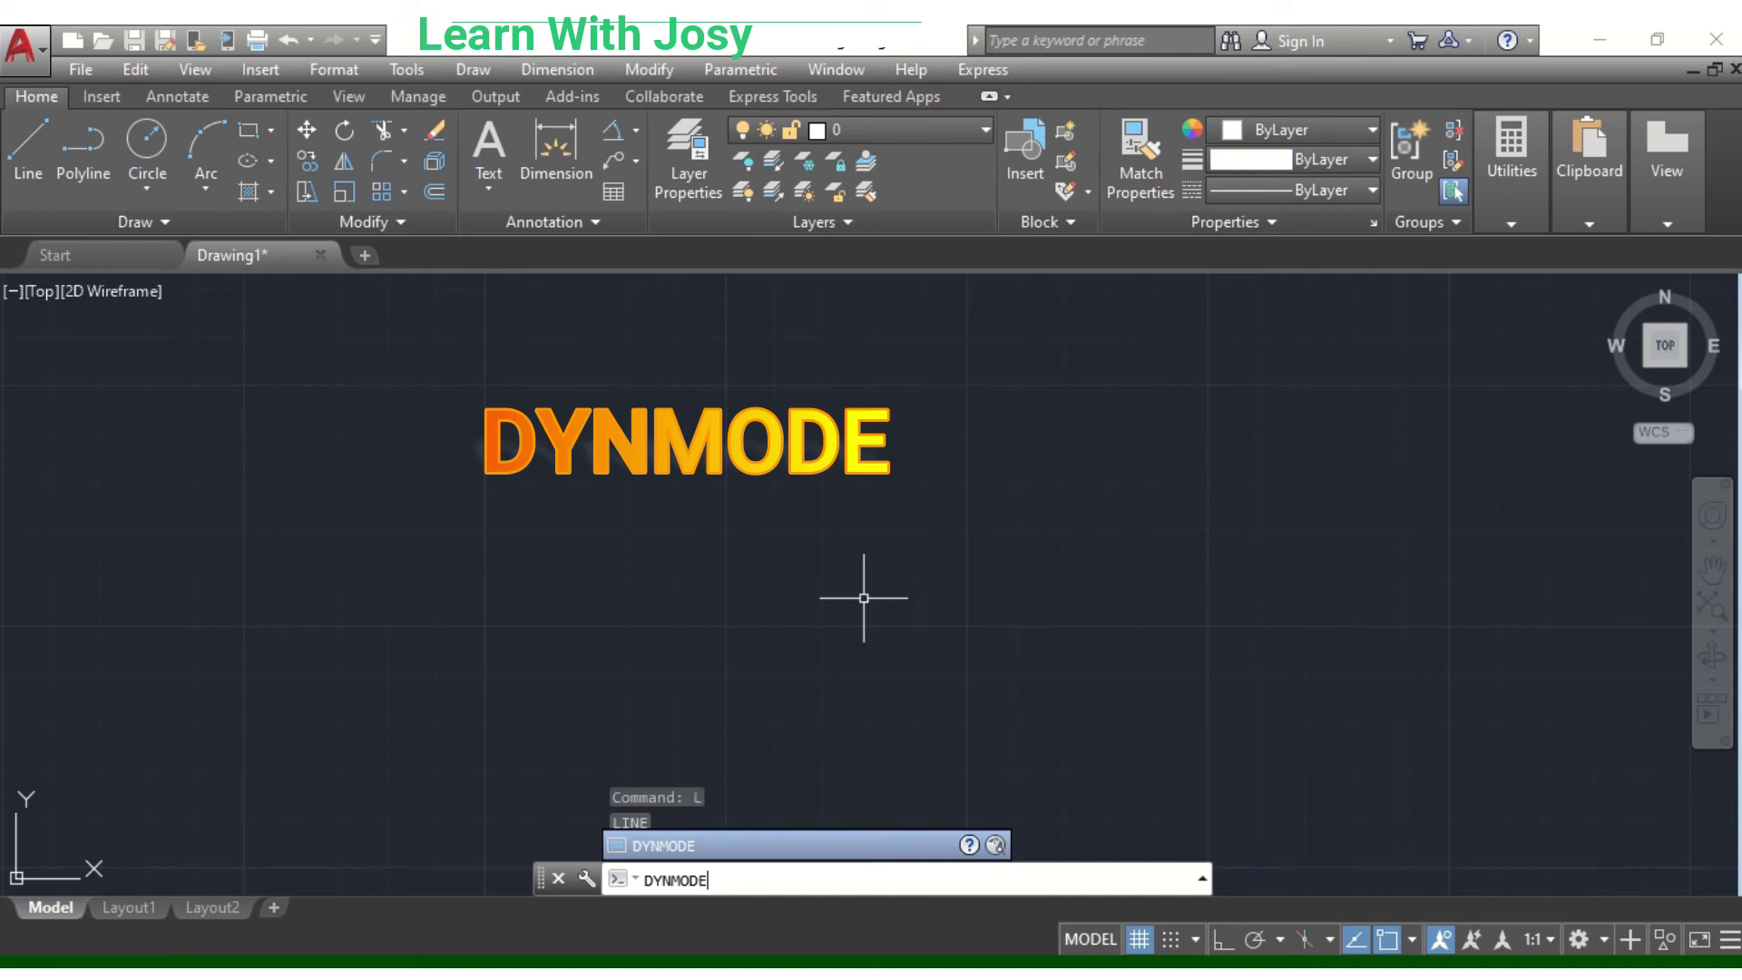
{"action": "key", "text": "Return"}
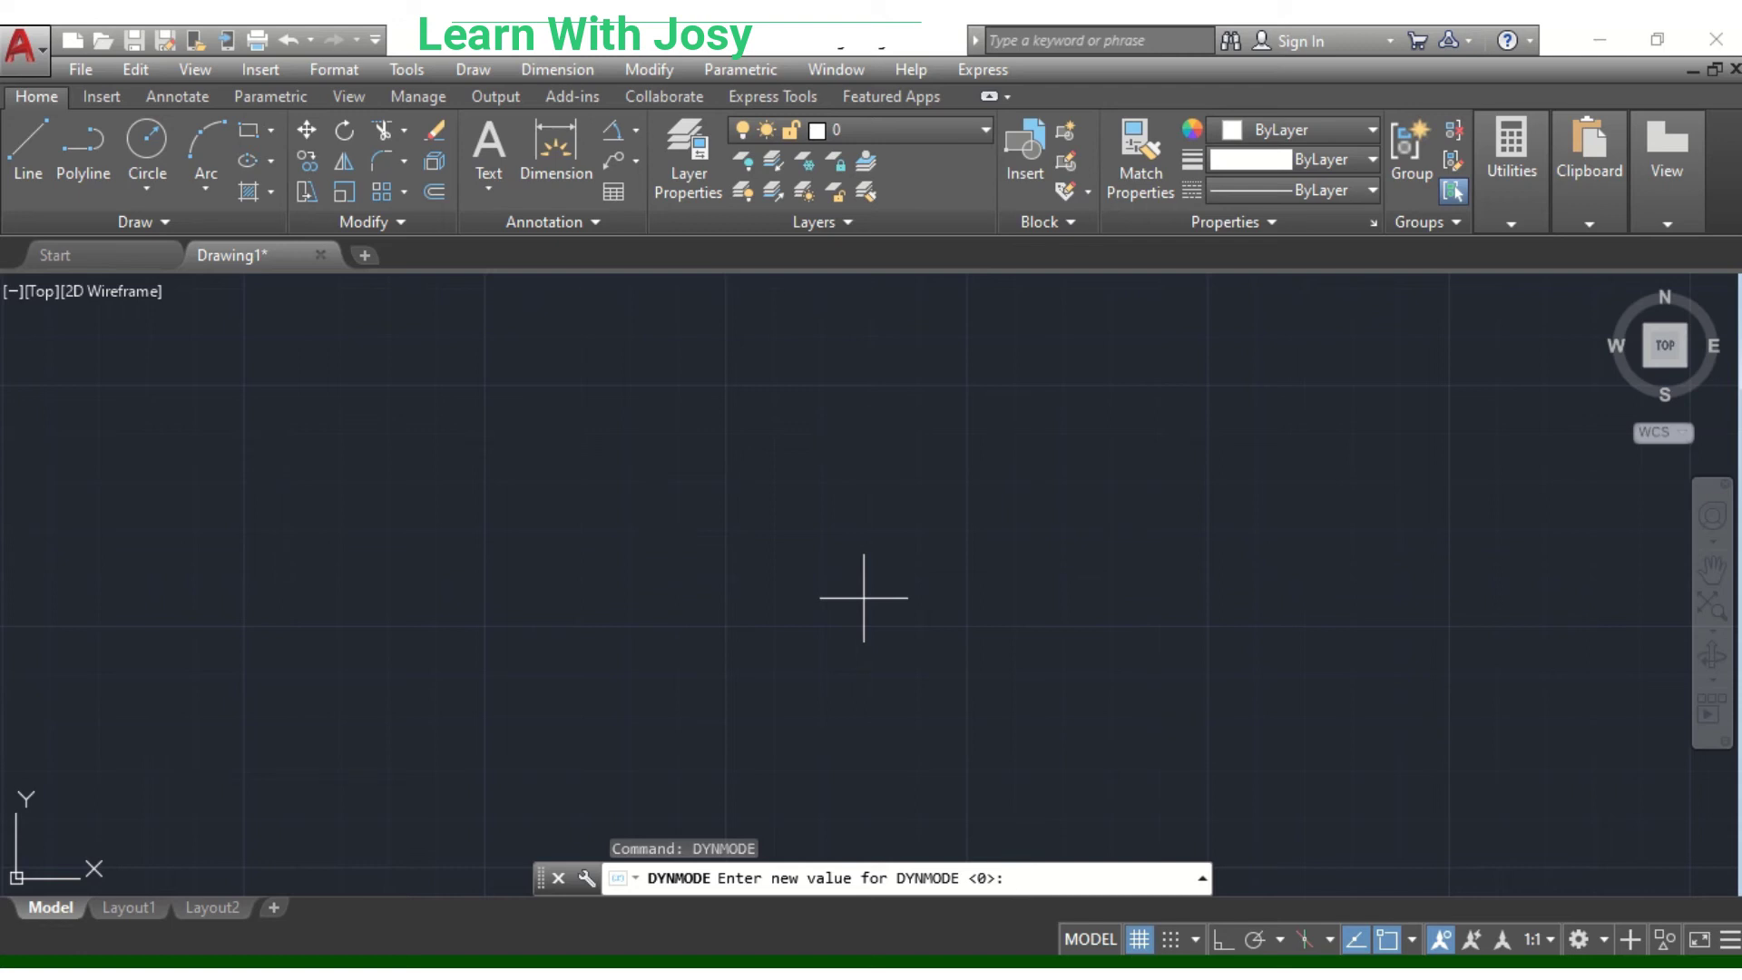
{"action": "type", "text": "3"}
{"action": "key", "text": "Return"}
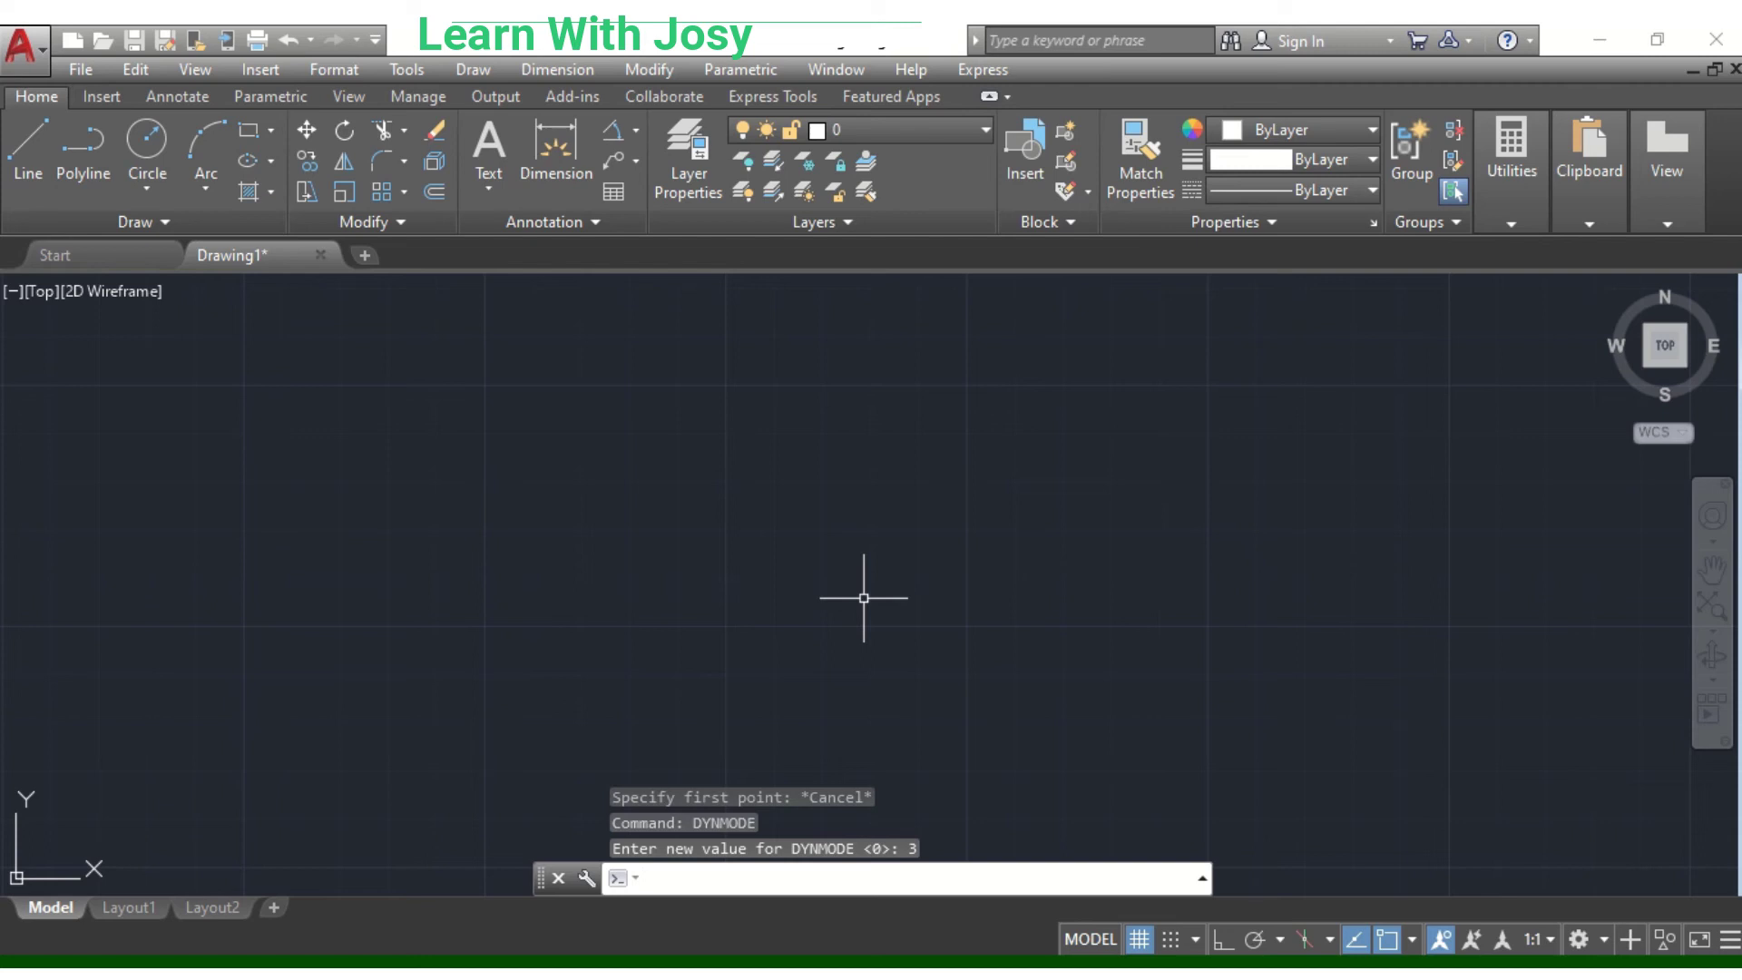
{"action": "type", "text": "L"}
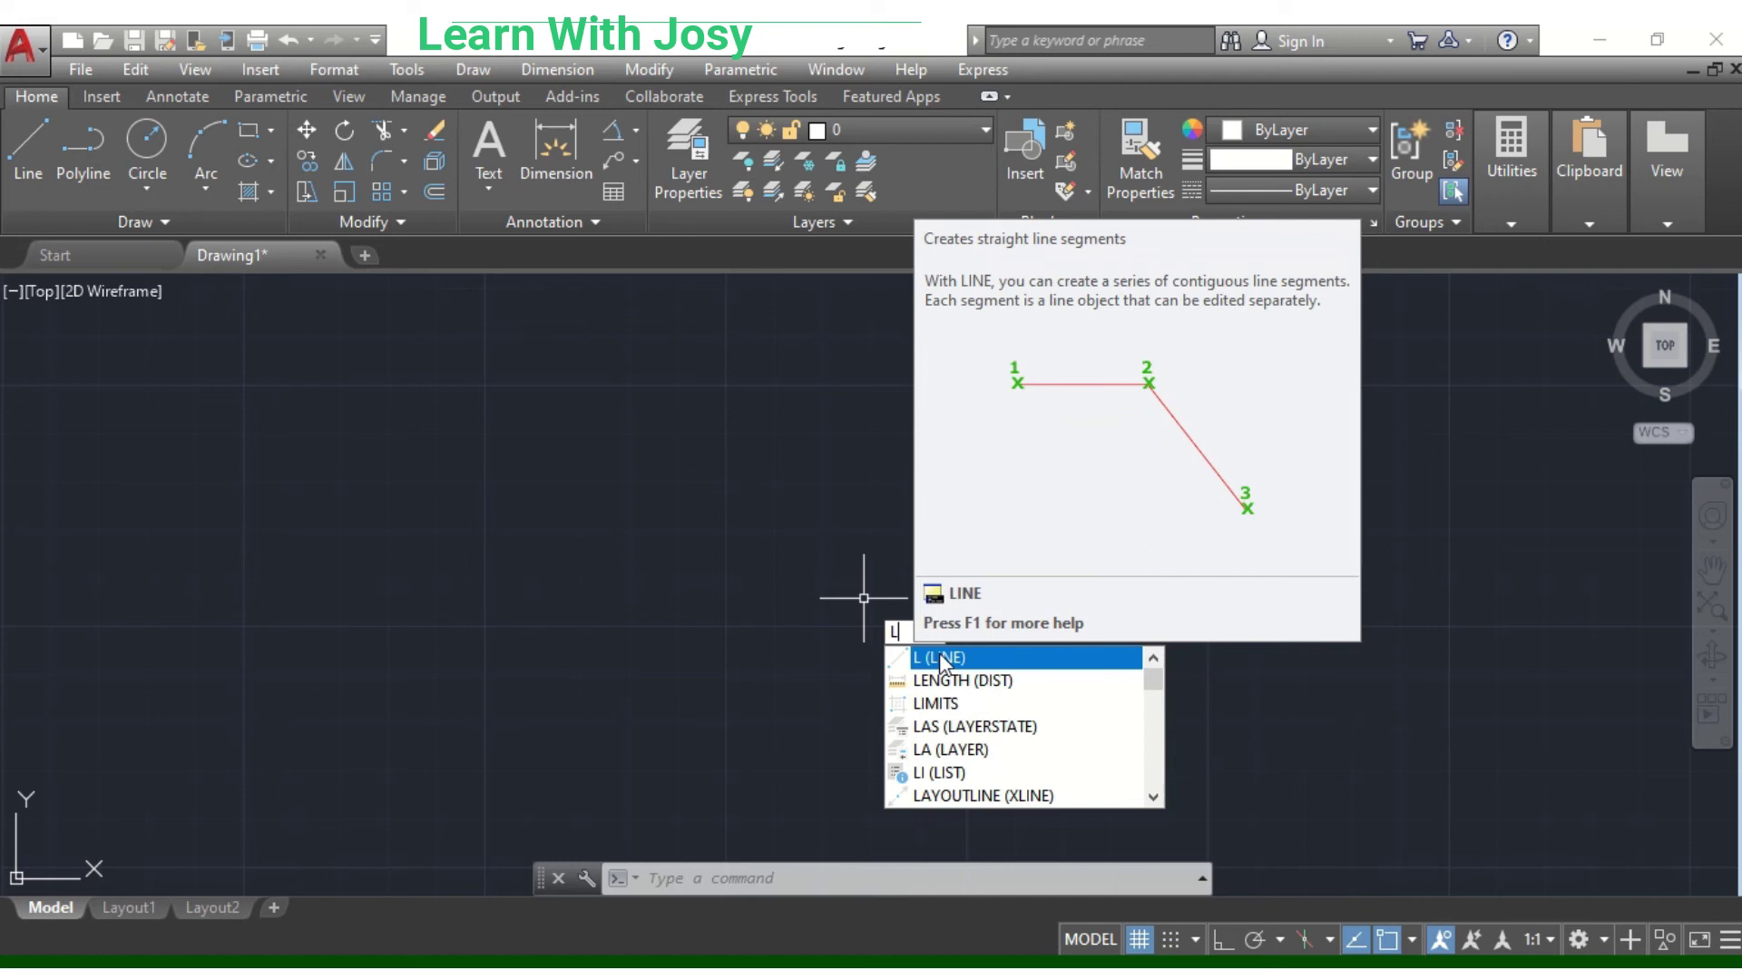
- Start LINE from the autocomplete suggestions and place the new line's first point
{"action": "left_click", "coordinate": [939, 655]}
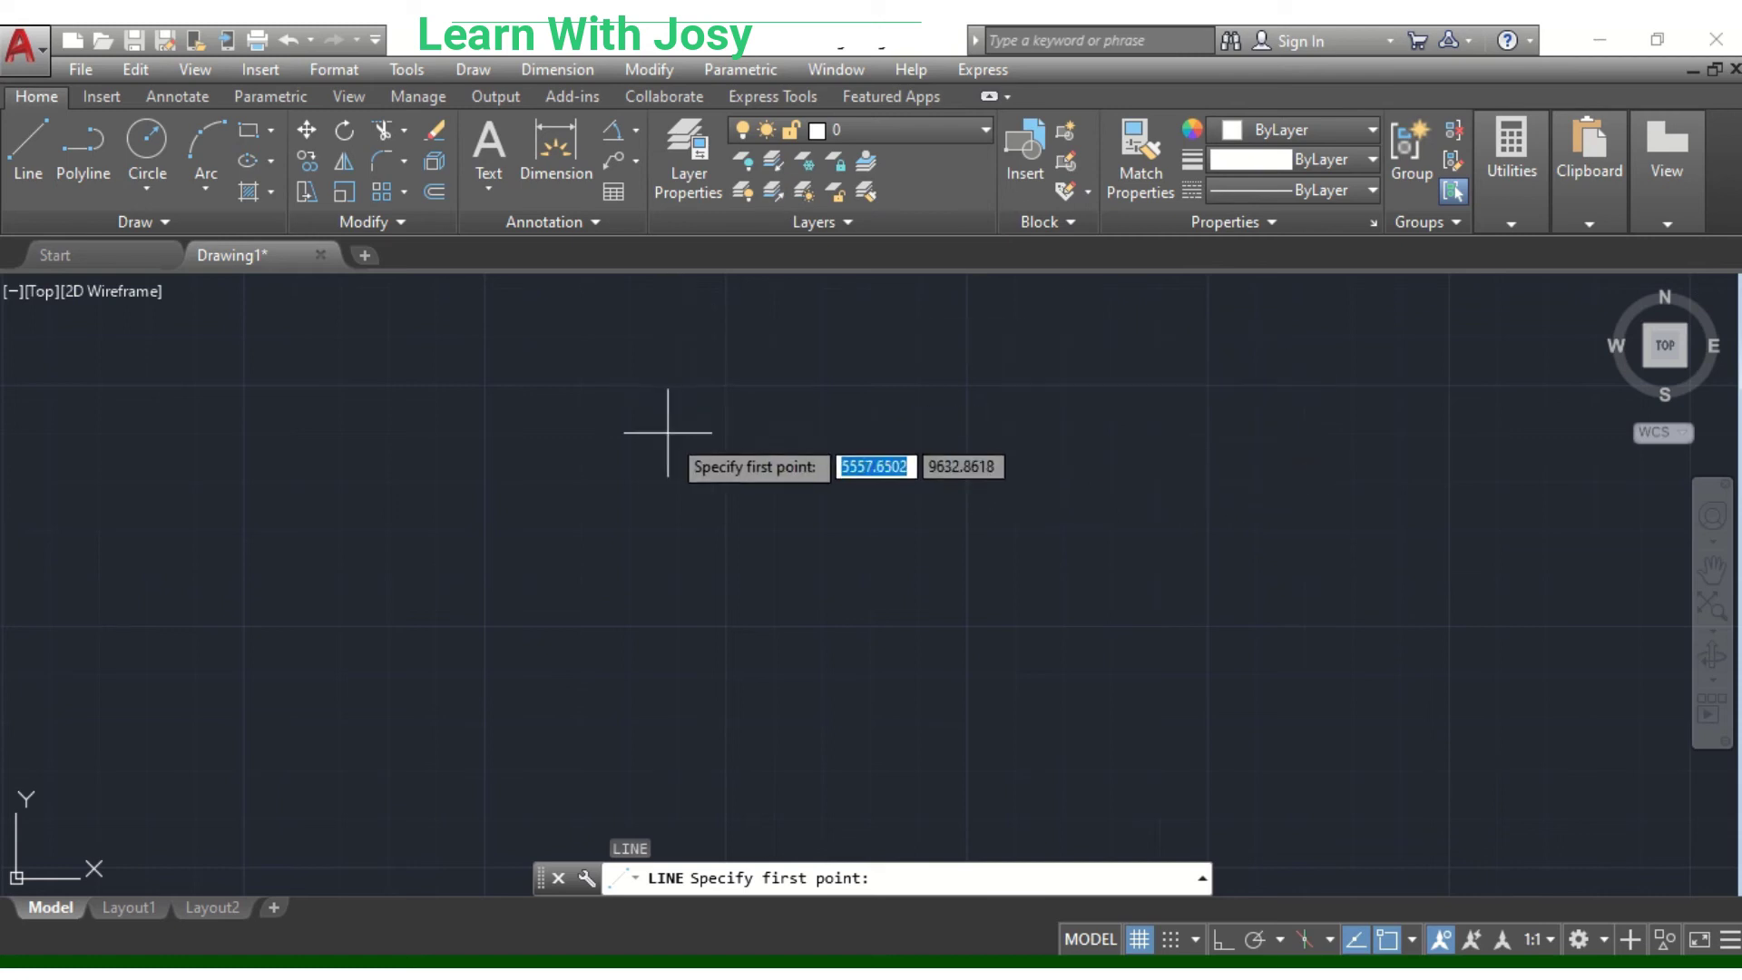
{"action": "left_click", "coordinate": [539, 481]}
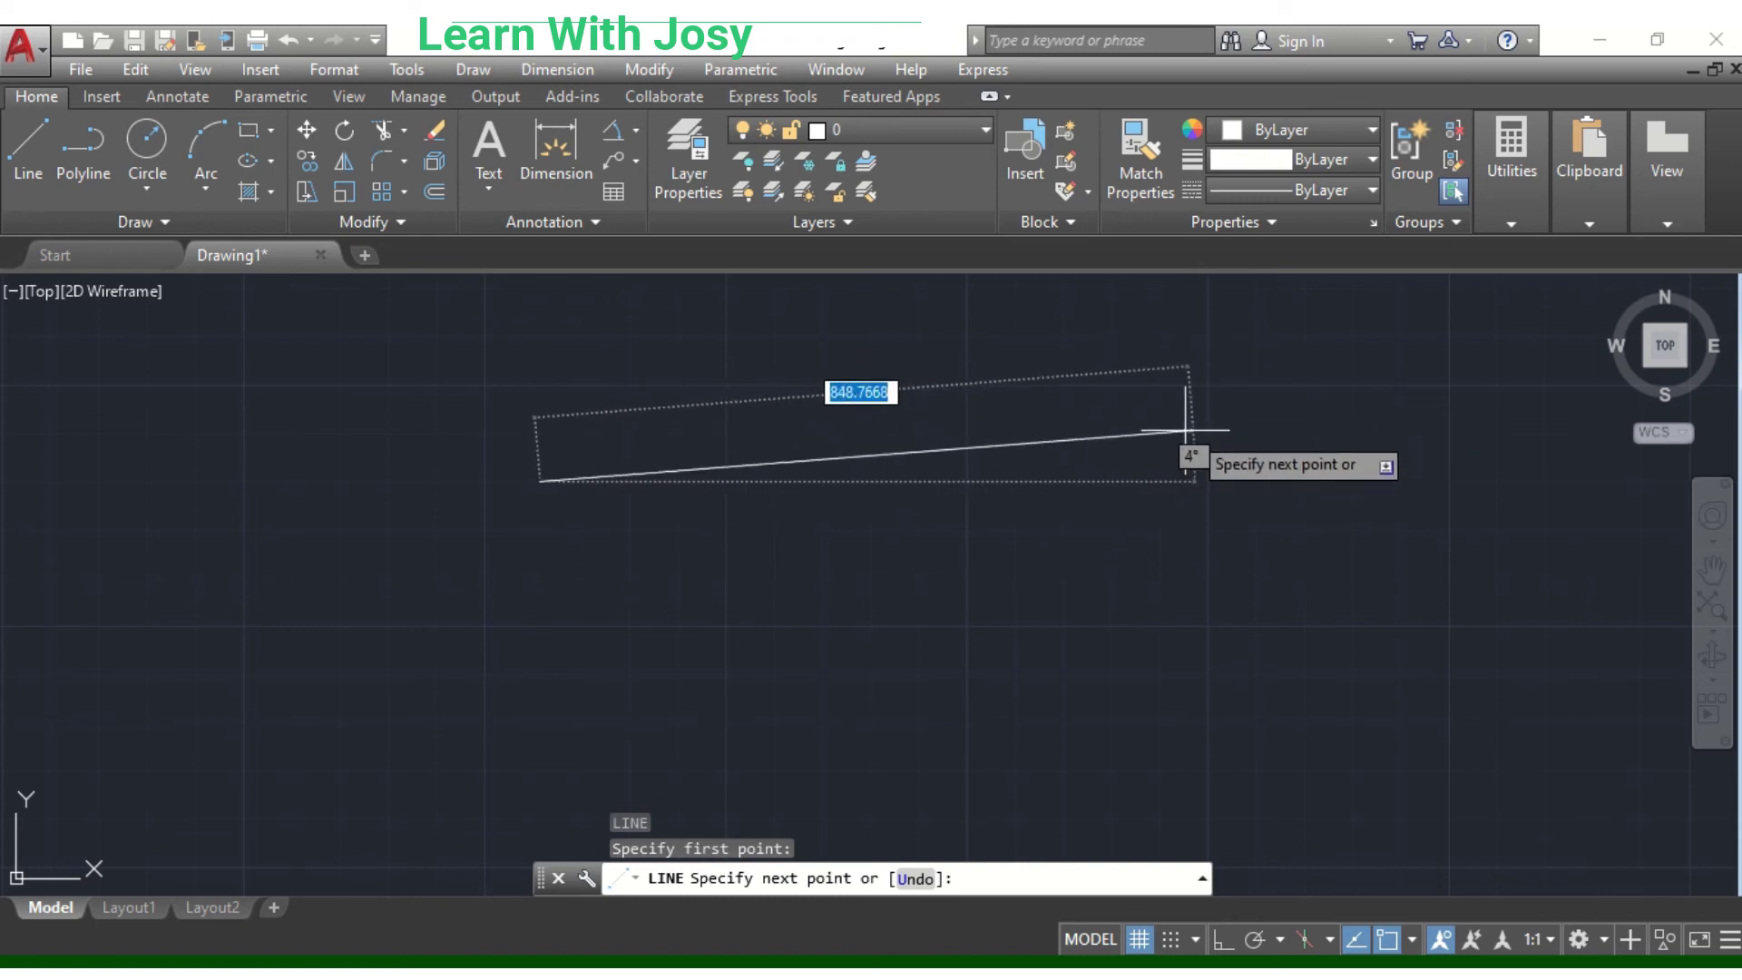
{"action": "middle_click_drag", "start_coordinate": [1183, 430], "coordinate": [1177, 523]}
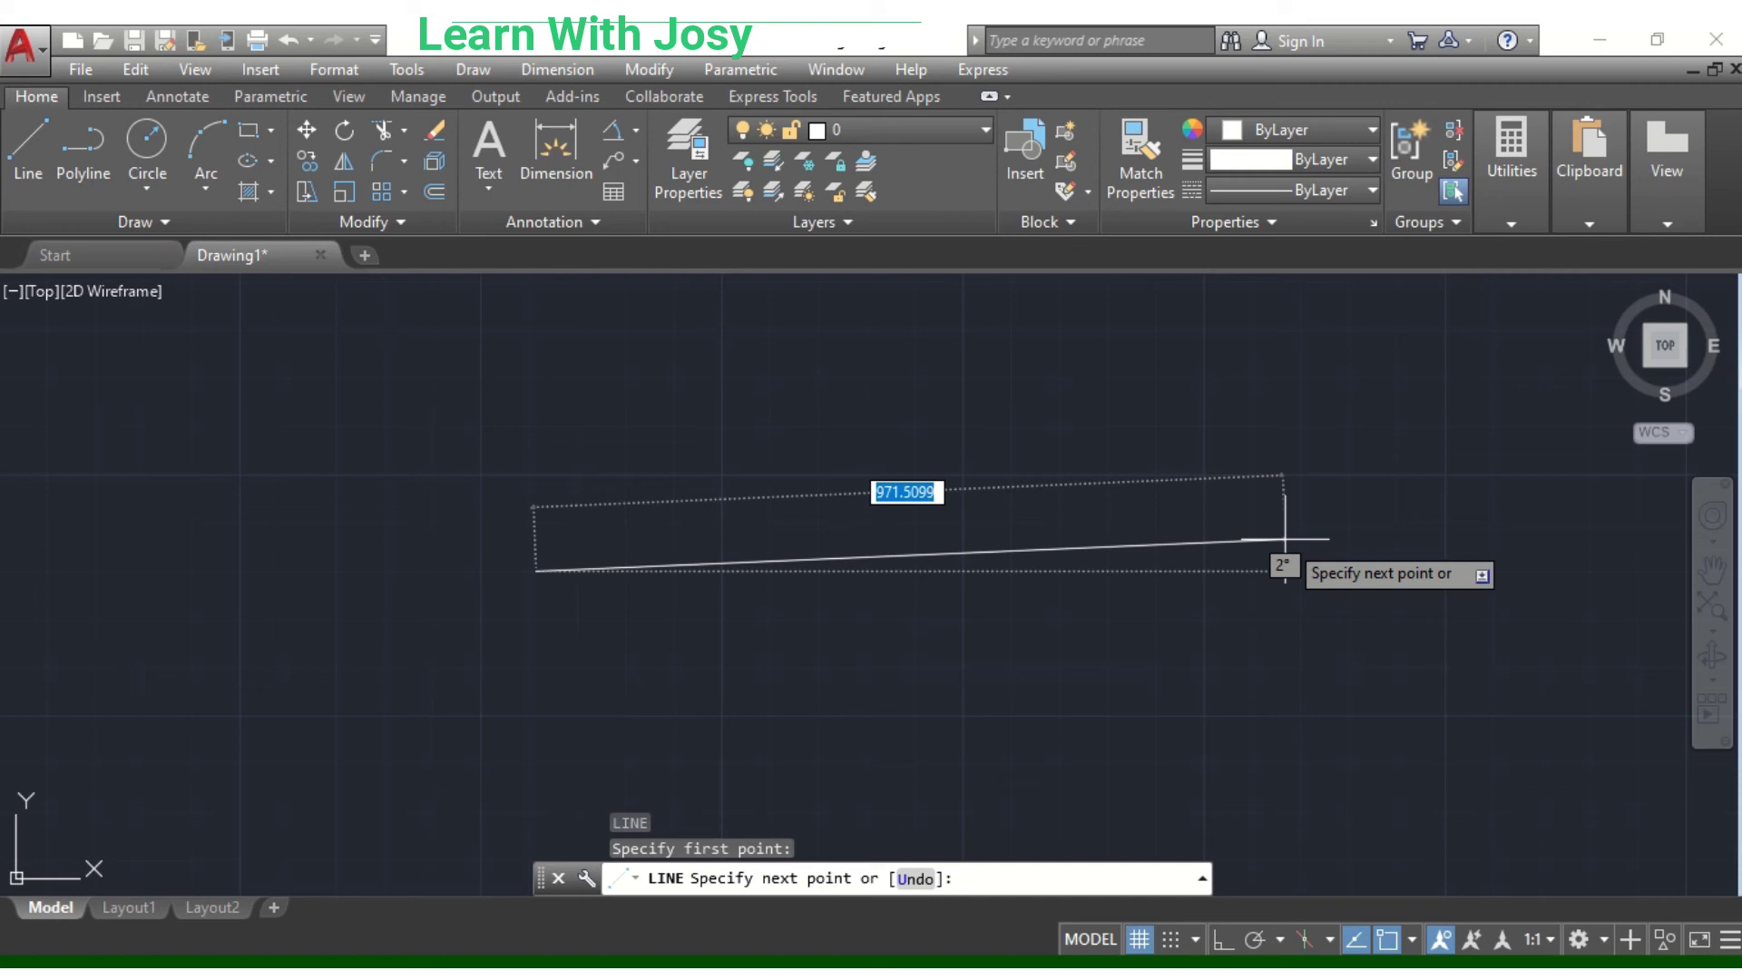
- Draw a 1000-unit line at 45° by entering length and angle in Dynamic Input
{"action": "type", "text": "1"}
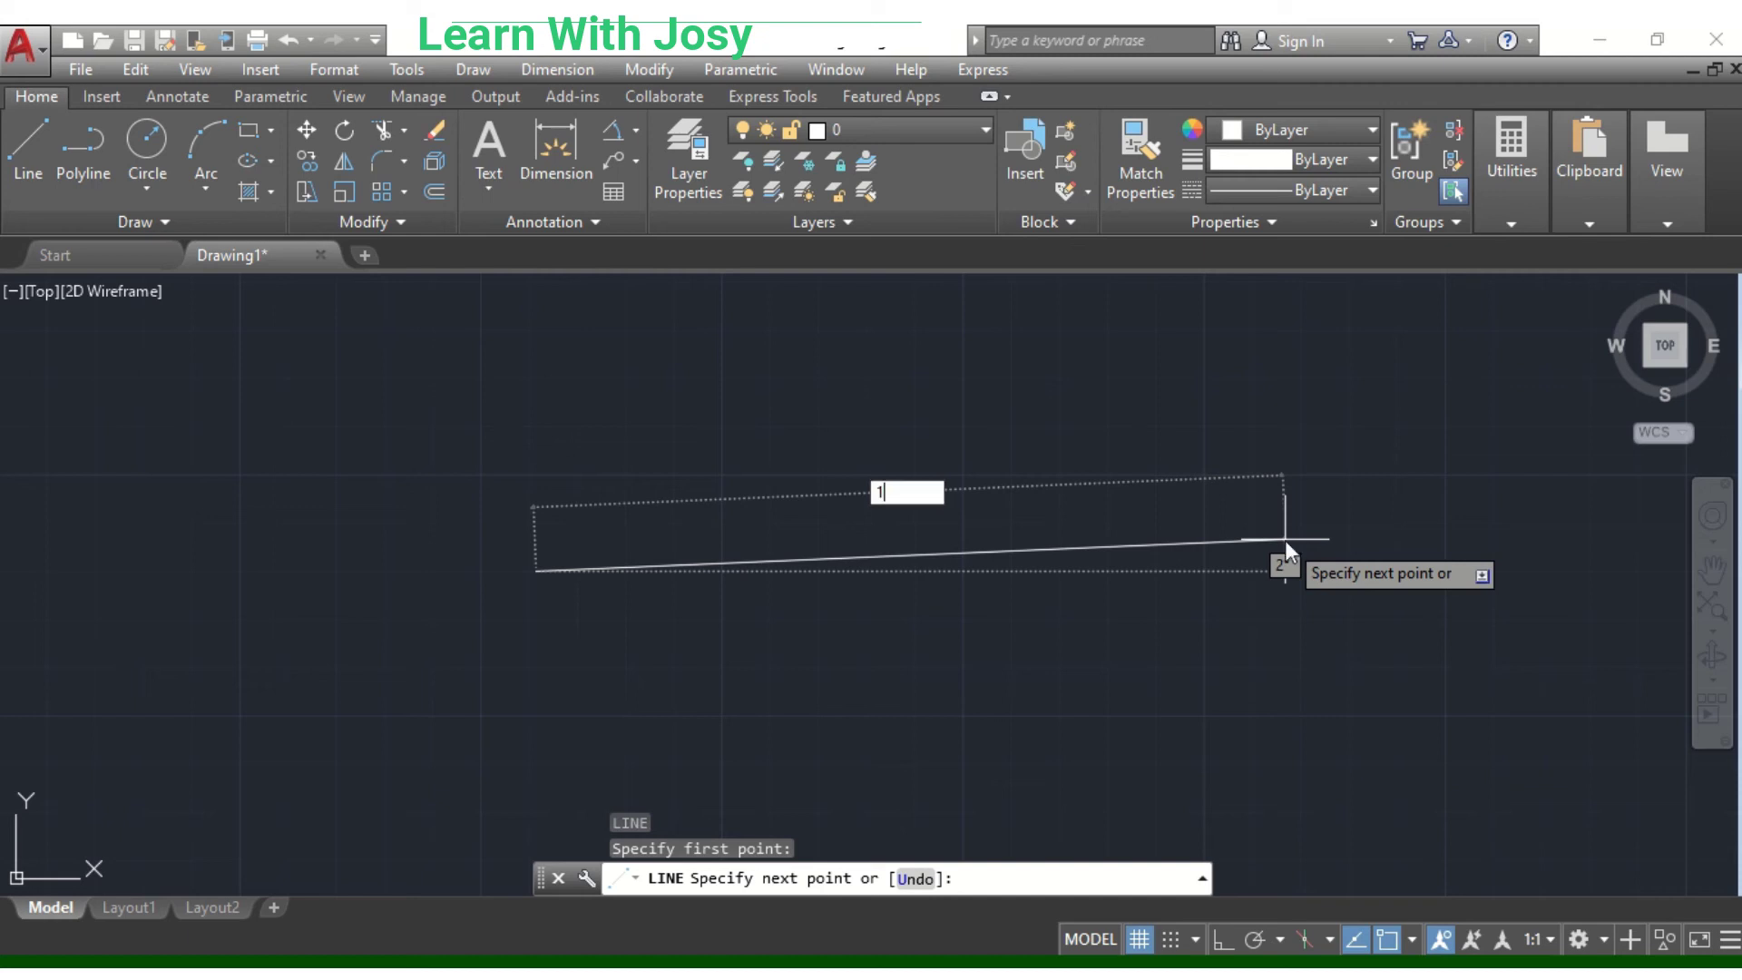
{"action": "type", "text": "000"}
{"action": "key", "text": "Tab"}
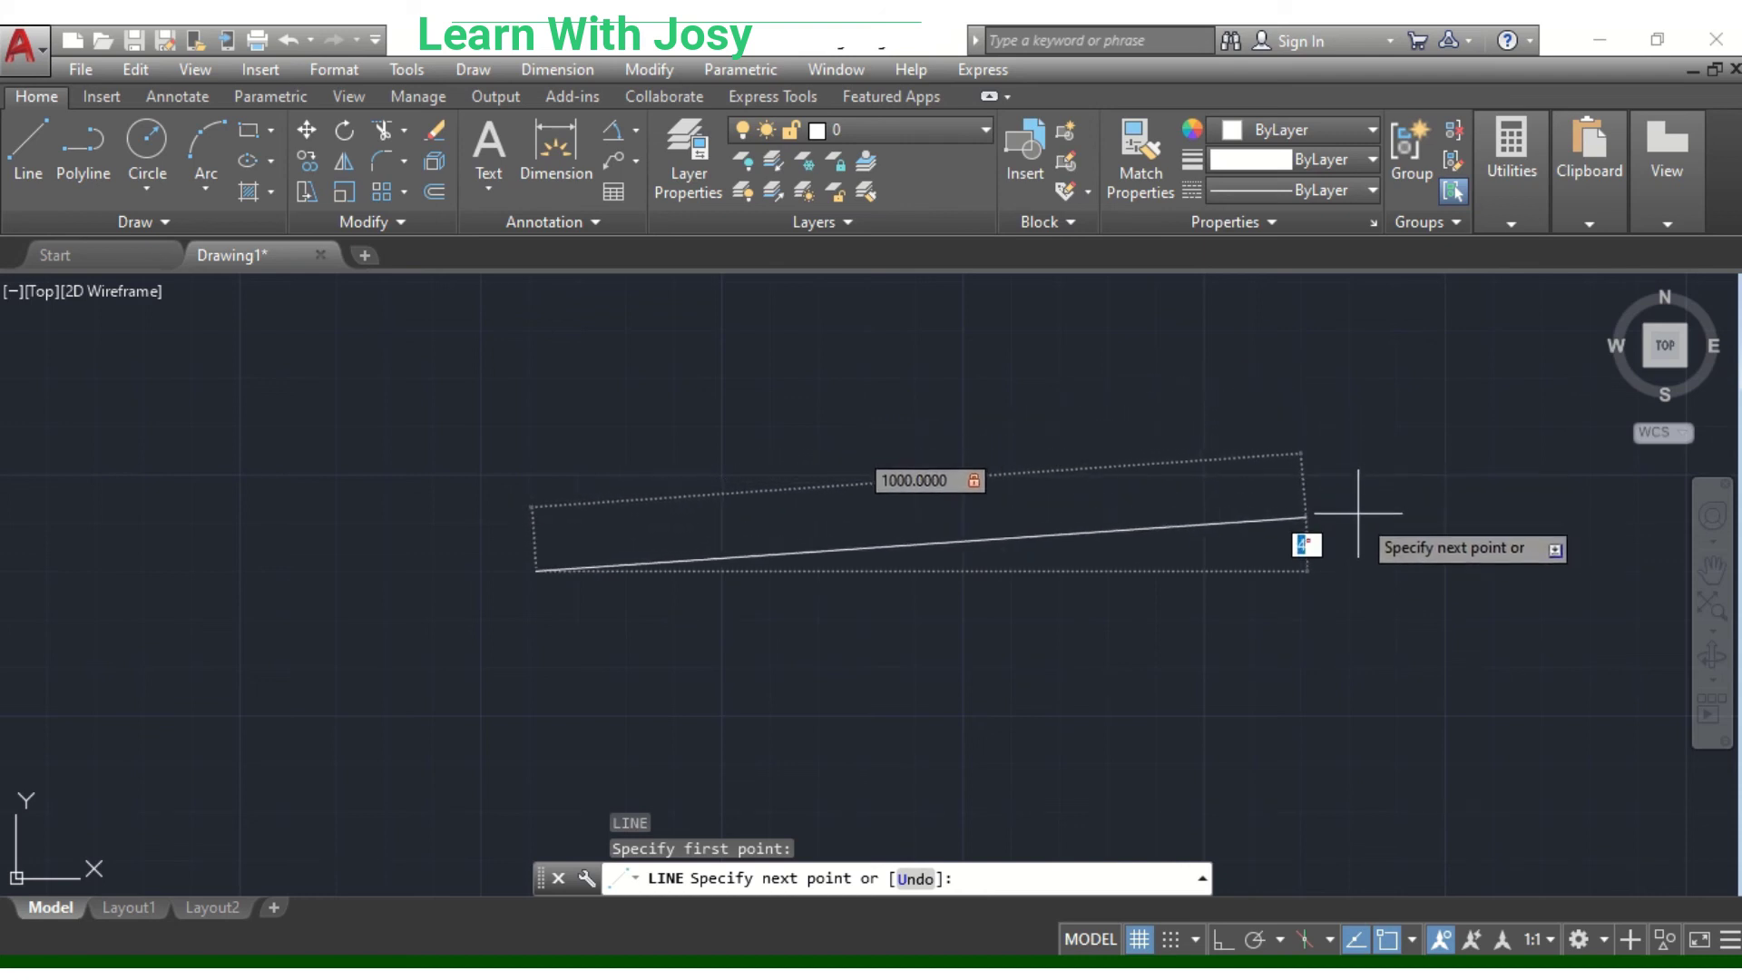
{"action": "middle_click_drag", "start_coordinate": [1352, 455], "coordinate": [1298, 503]}
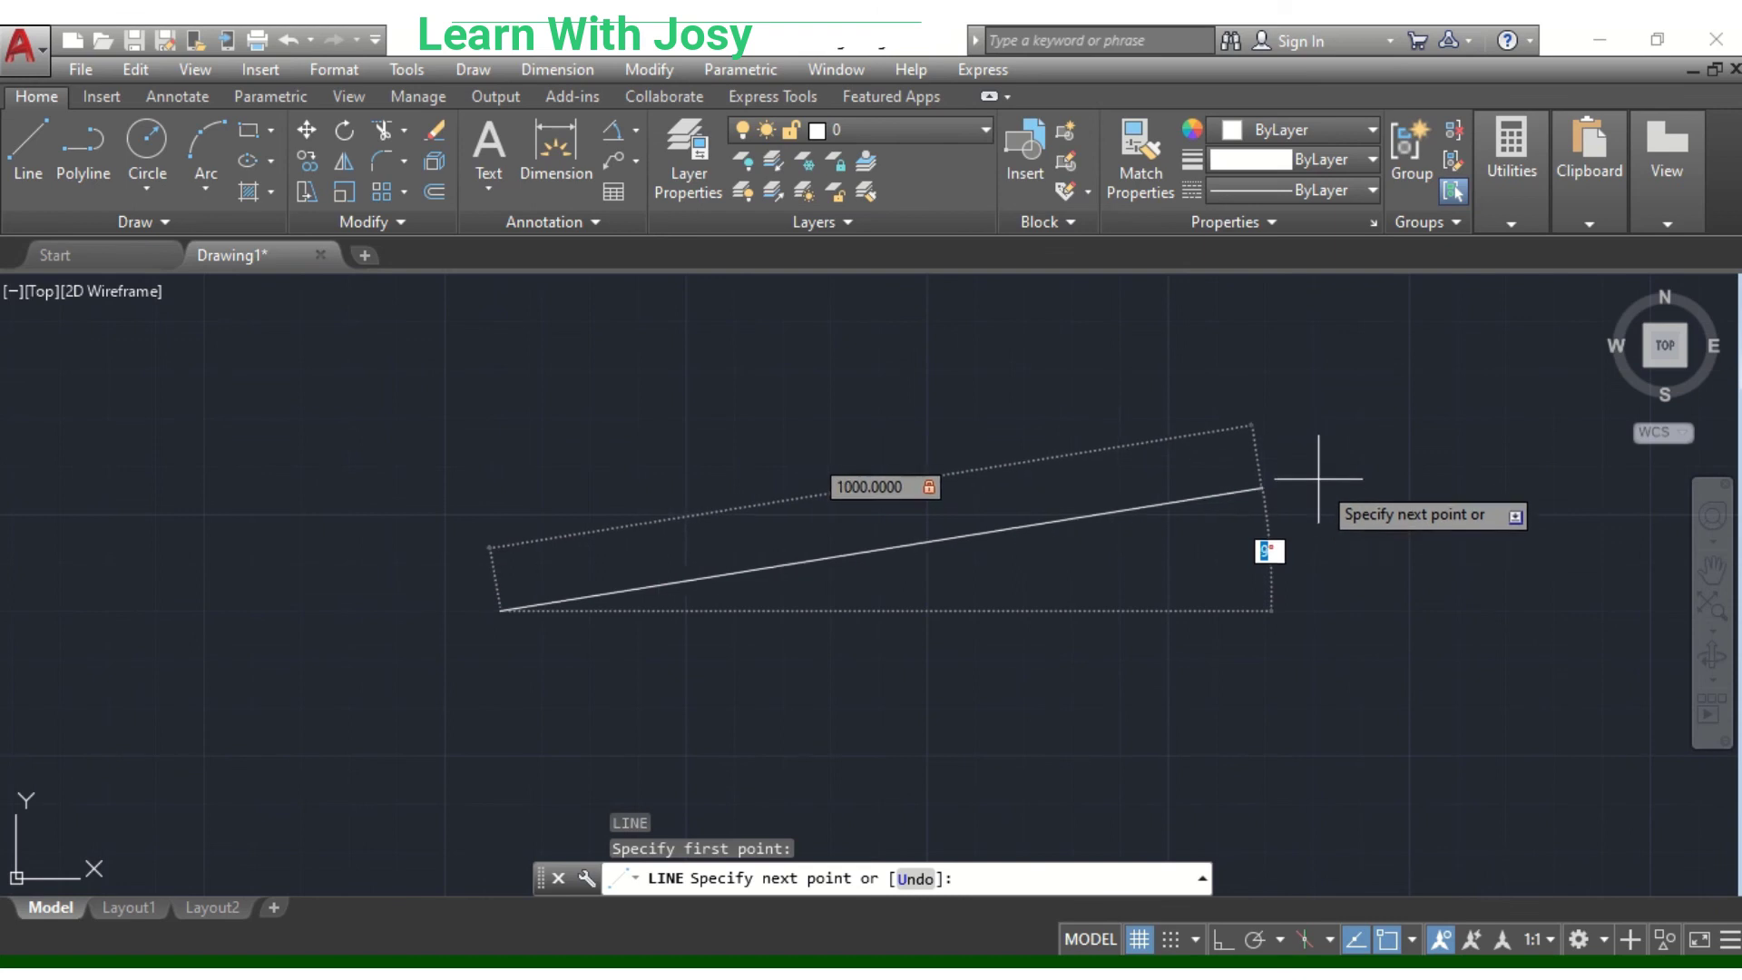
{"action": "mouse_move", "coordinate": [1139, 381]}
{"action": "middle_mouse_down"}
{"action": "mouse_move", "coordinate": [1208, 434]}
{"action": "mouse_move", "coordinate": [1197, 463]}
{"action": "middle_mouse_up"}
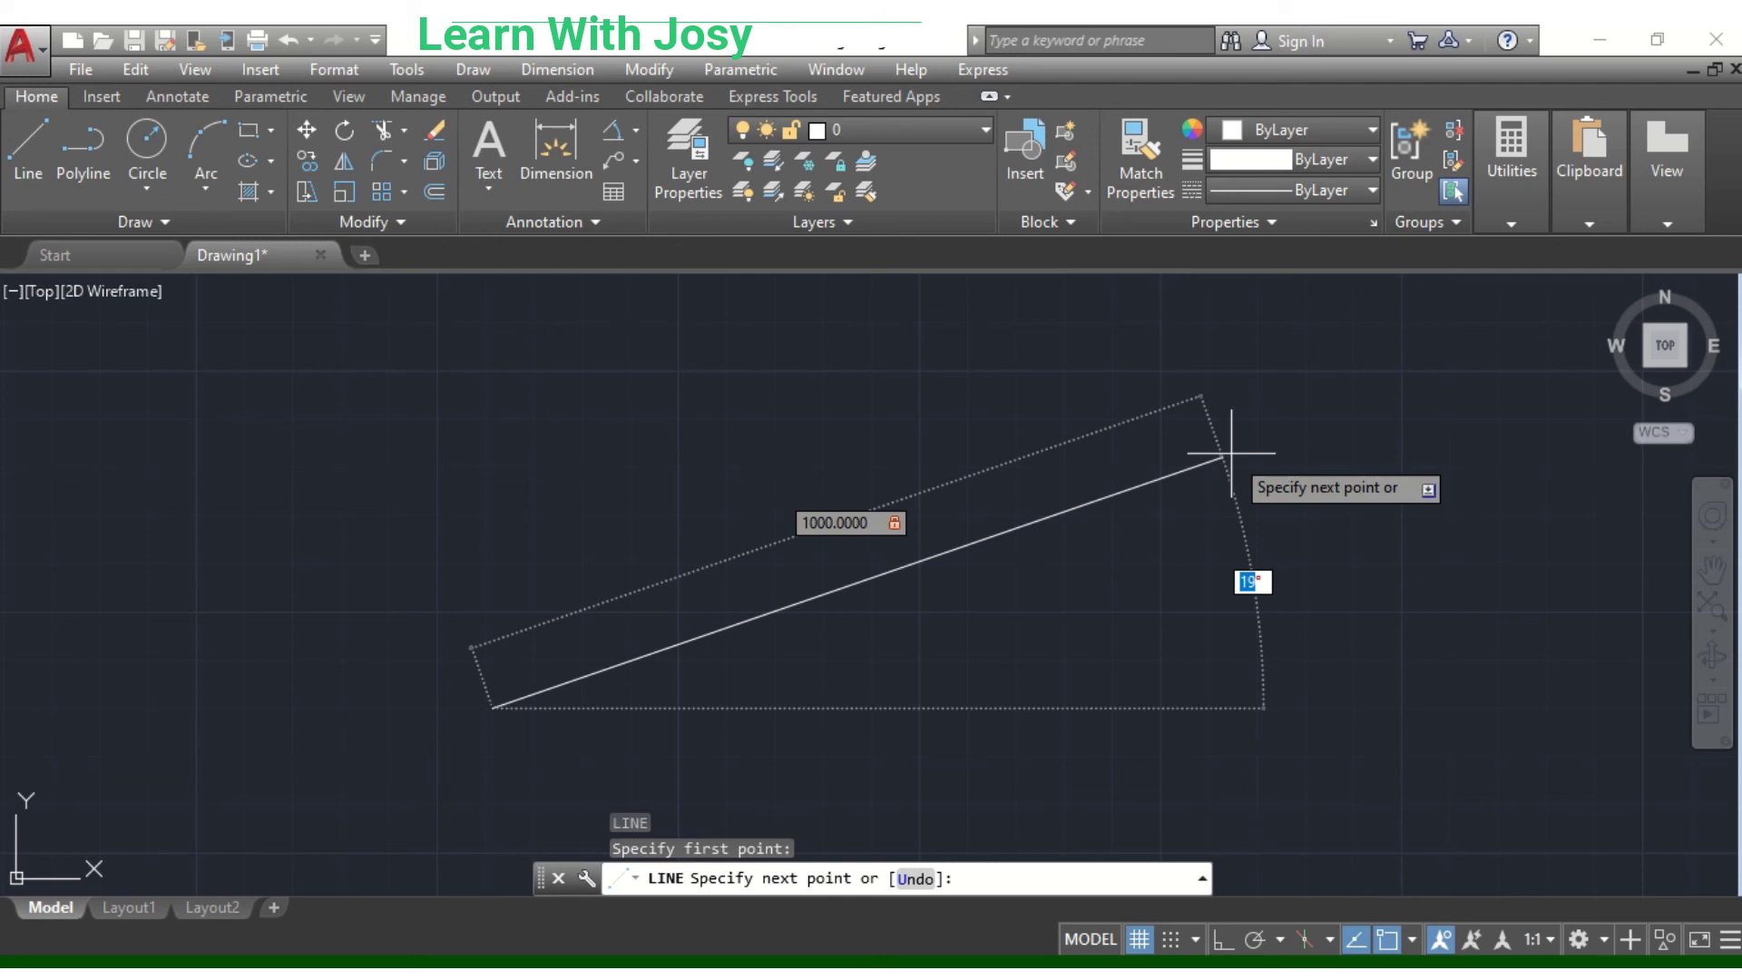
{"action": "type", "text": "45"}
{"action": "key", "text": "Return"}
{"action": "scroll", "coordinate": [1237, 508], "scroll_direction": "down", "scroll_amount": 5}
{"action": "middle_click_drag", "start_coordinate": [1225, 526], "coordinate": [1241, 536]}
{"action": "scroll", "coordinate": [1241, 536], "scroll_direction": "up", "scroll_amount": 2}
{"action": "scroll", "coordinate": [1128, 454], "scroll_direction": "up", "scroll_amount": 3}
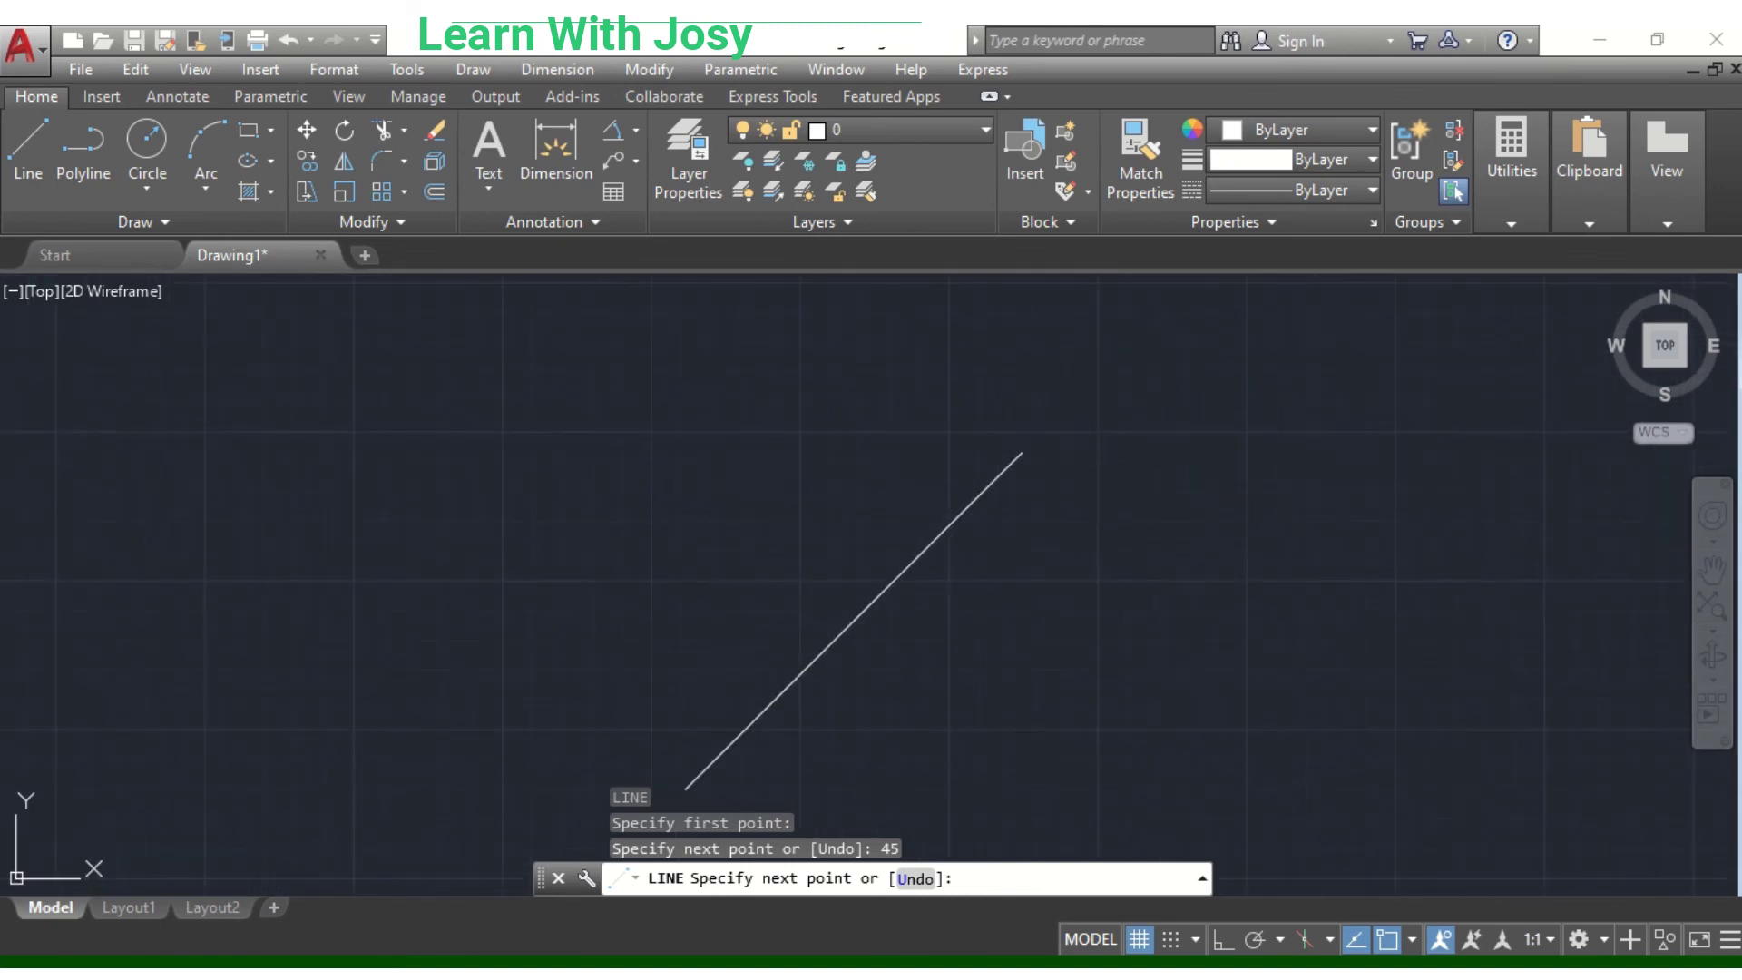
{"action": "key", "text": "Escape"}
{"action": "middle_click_drag", "start_coordinate": [1015, 571], "coordinate": [1163, 530]}
- Begin dimensioning the diagonal line, then cancel the dimension command
{"action": "left_click", "coordinate": [535, 145]}
{"action": "scroll", "coordinate": [825, 453], "scroll_direction": "up", "scroll_amount": 2}
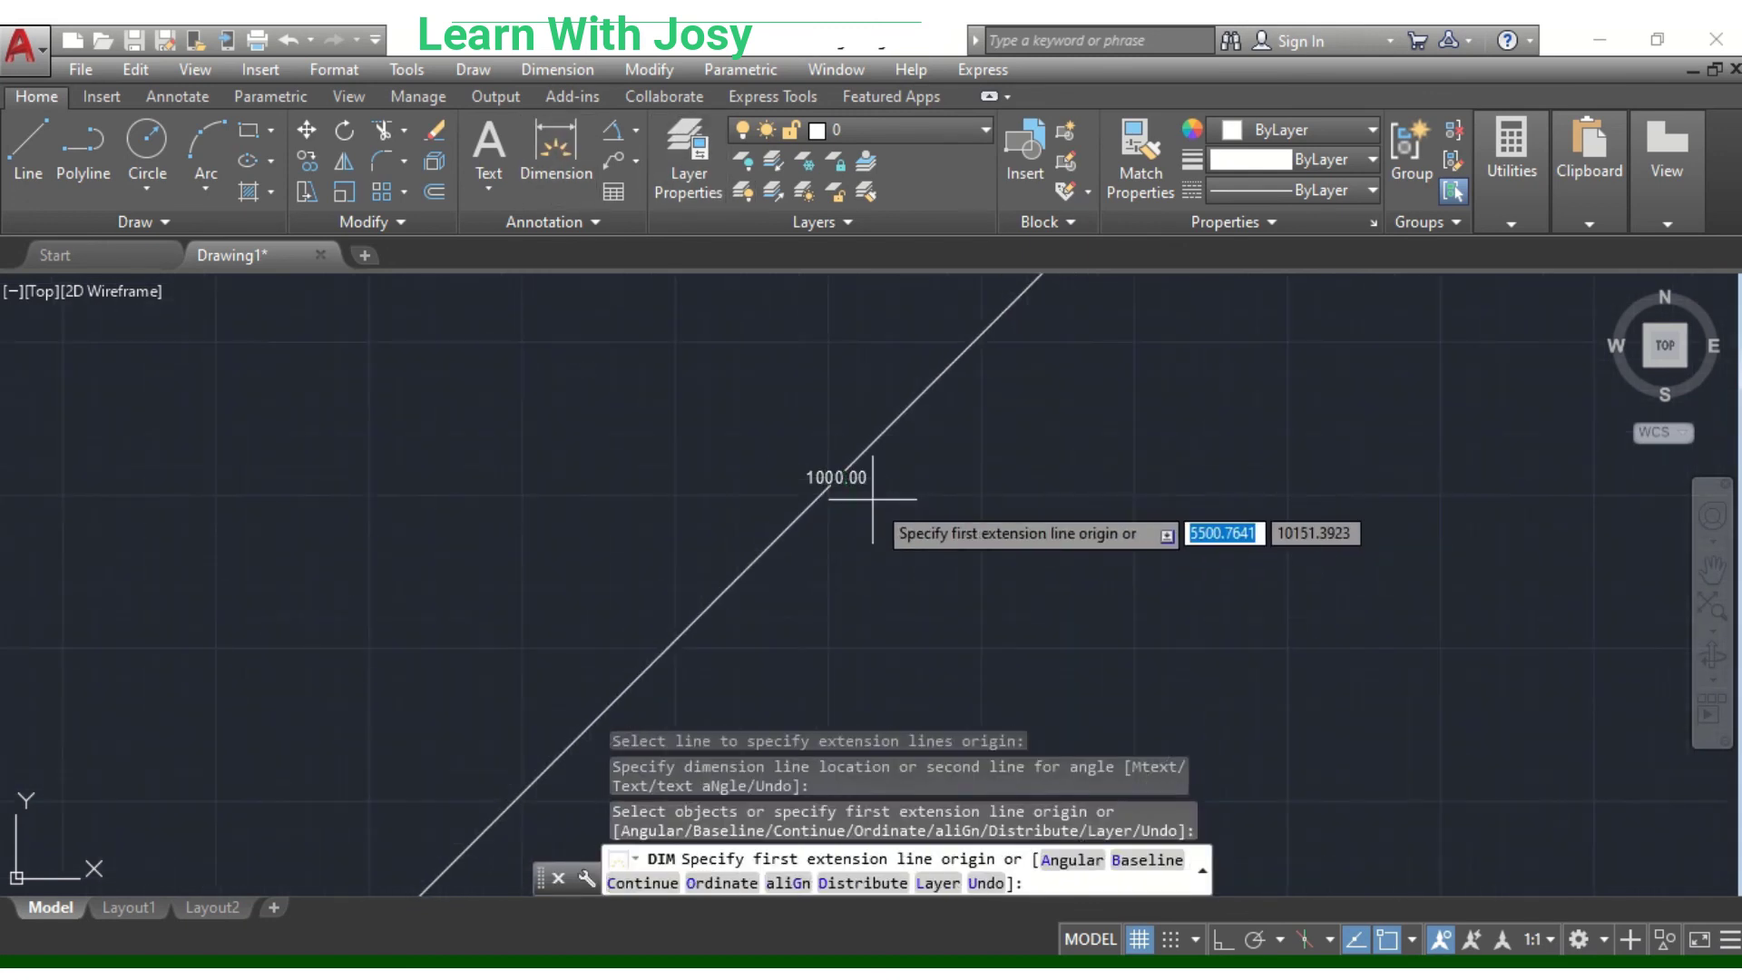
{"action": "scroll", "coordinate": [953, 508], "scroll_direction": "up", "scroll_amount": 1}
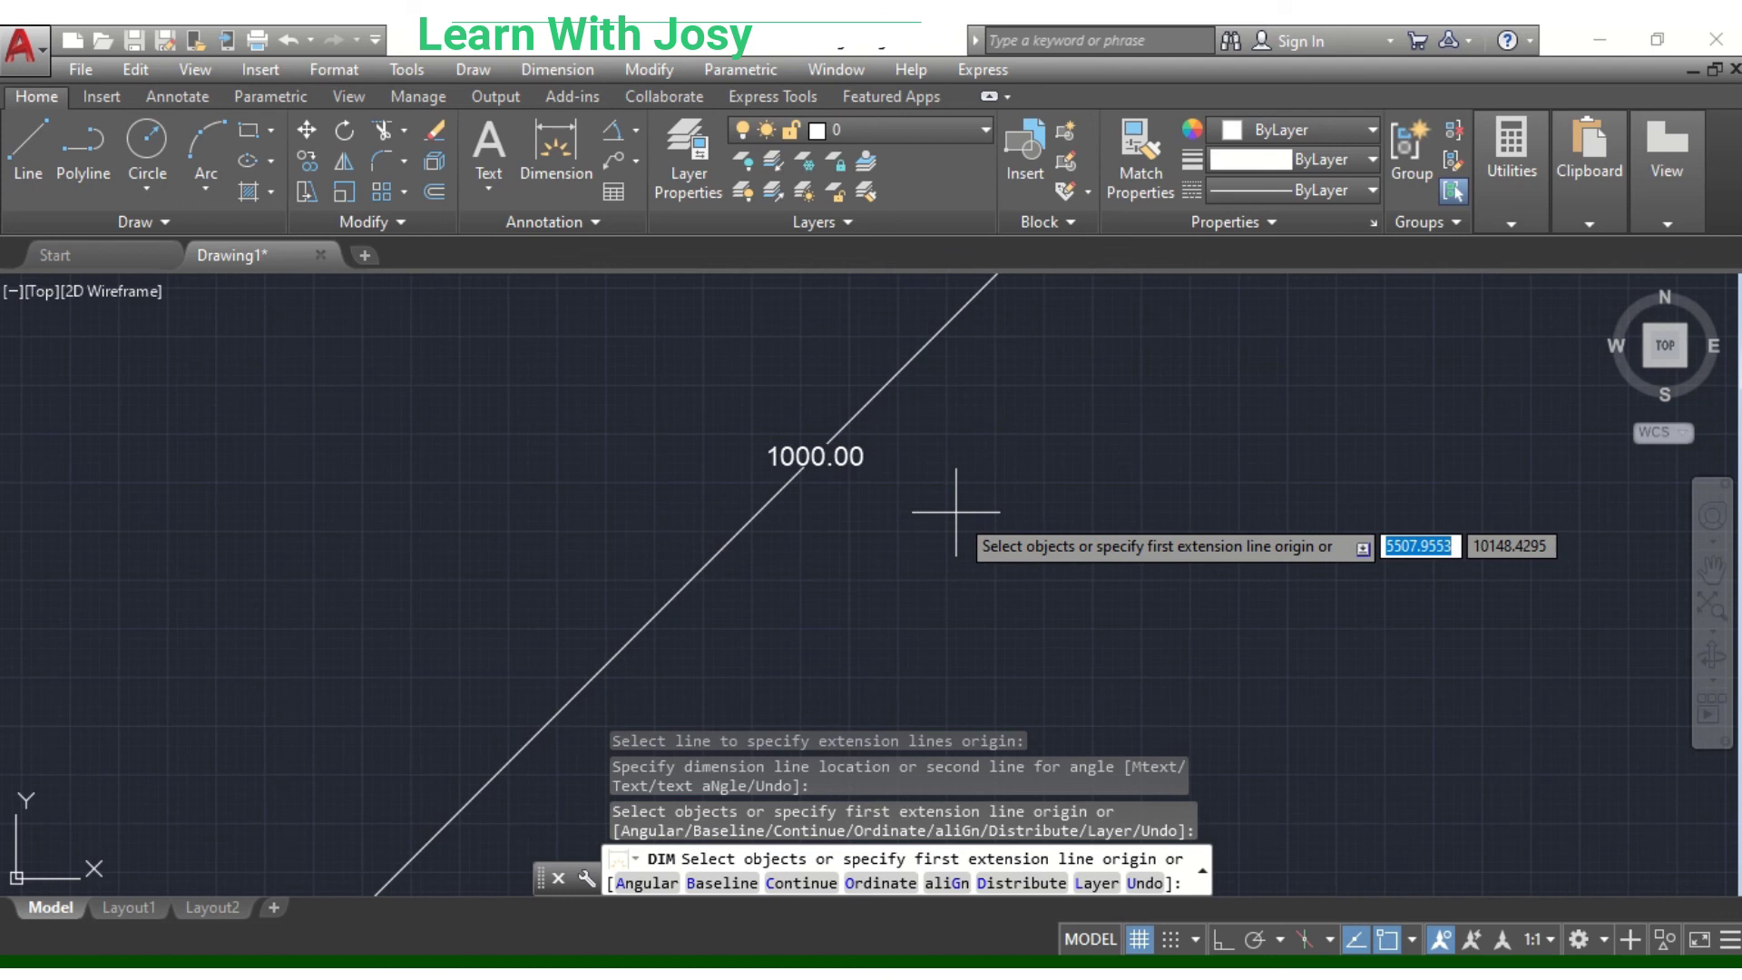
{"action": "scroll", "coordinate": [955, 511], "scroll_direction": "down", "scroll_amount": 4}
{"action": "middle_click_drag", "start_coordinate": [1022, 505], "coordinate": [1070, 538]}
{"action": "key", "text": "Escape"}
- Delete the stray rectangle and select the diagonal line to check its 1000 length
{"action": "left_click", "coordinate": [1085, 493]}
{"action": "left_click", "coordinate": [906, 704]}
{"action": "key", "text": "Delete"}
{"action": "scroll", "coordinate": [906, 704], "scroll_direction": "up", "scroll_amount": 2}
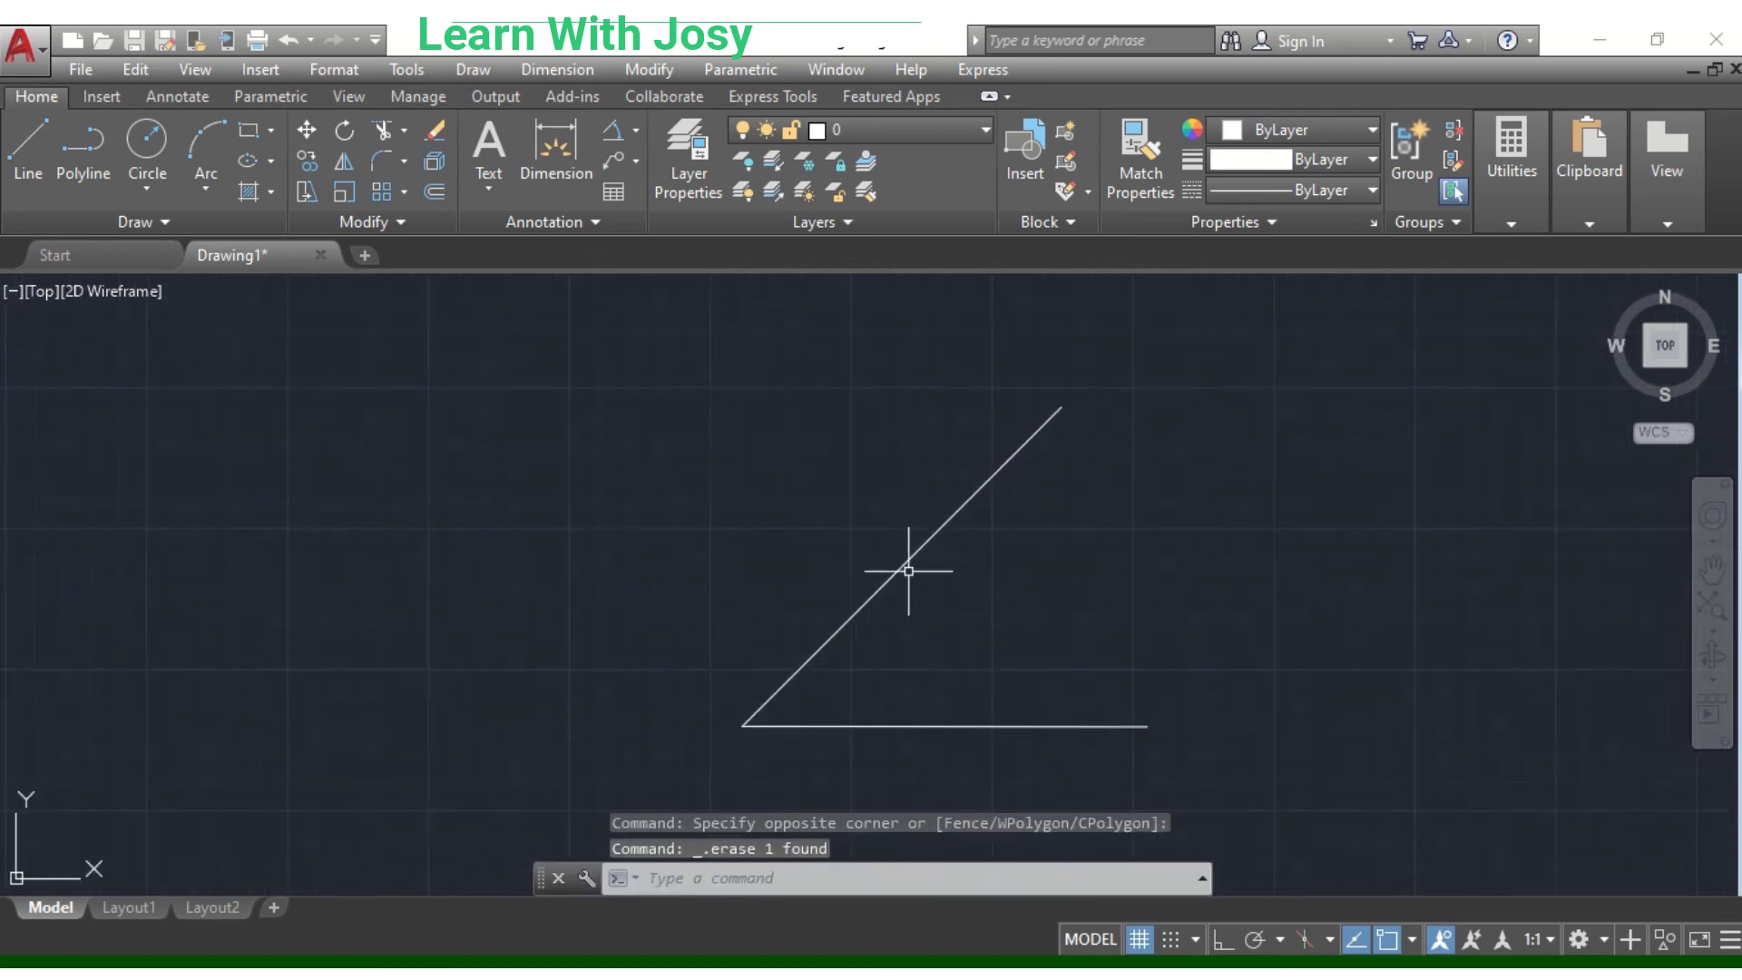
{"action": "left_click", "coordinate": [933, 540]}
{"action": "middle_click_drag", "start_coordinate": [1012, 619], "coordinate": [1041, 584]}
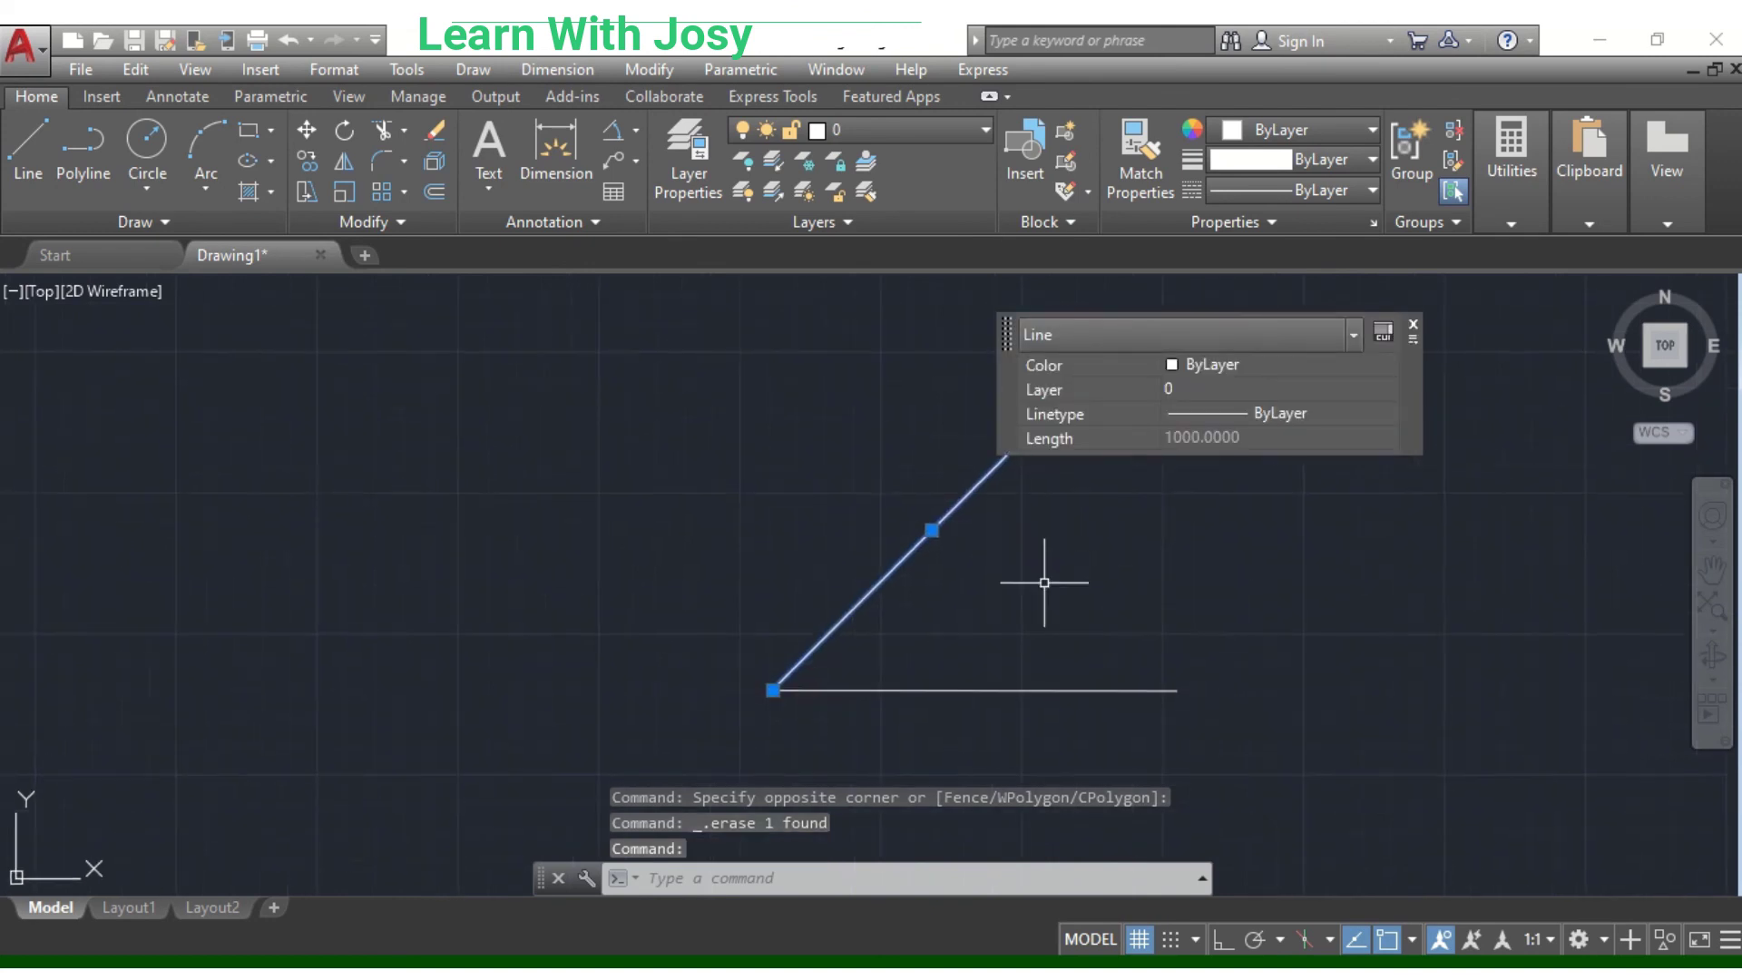
- Measure the angle between the horizontal and diagonal lines with an angular dimension
{"action": "left_click", "coordinate": [610, 130]}
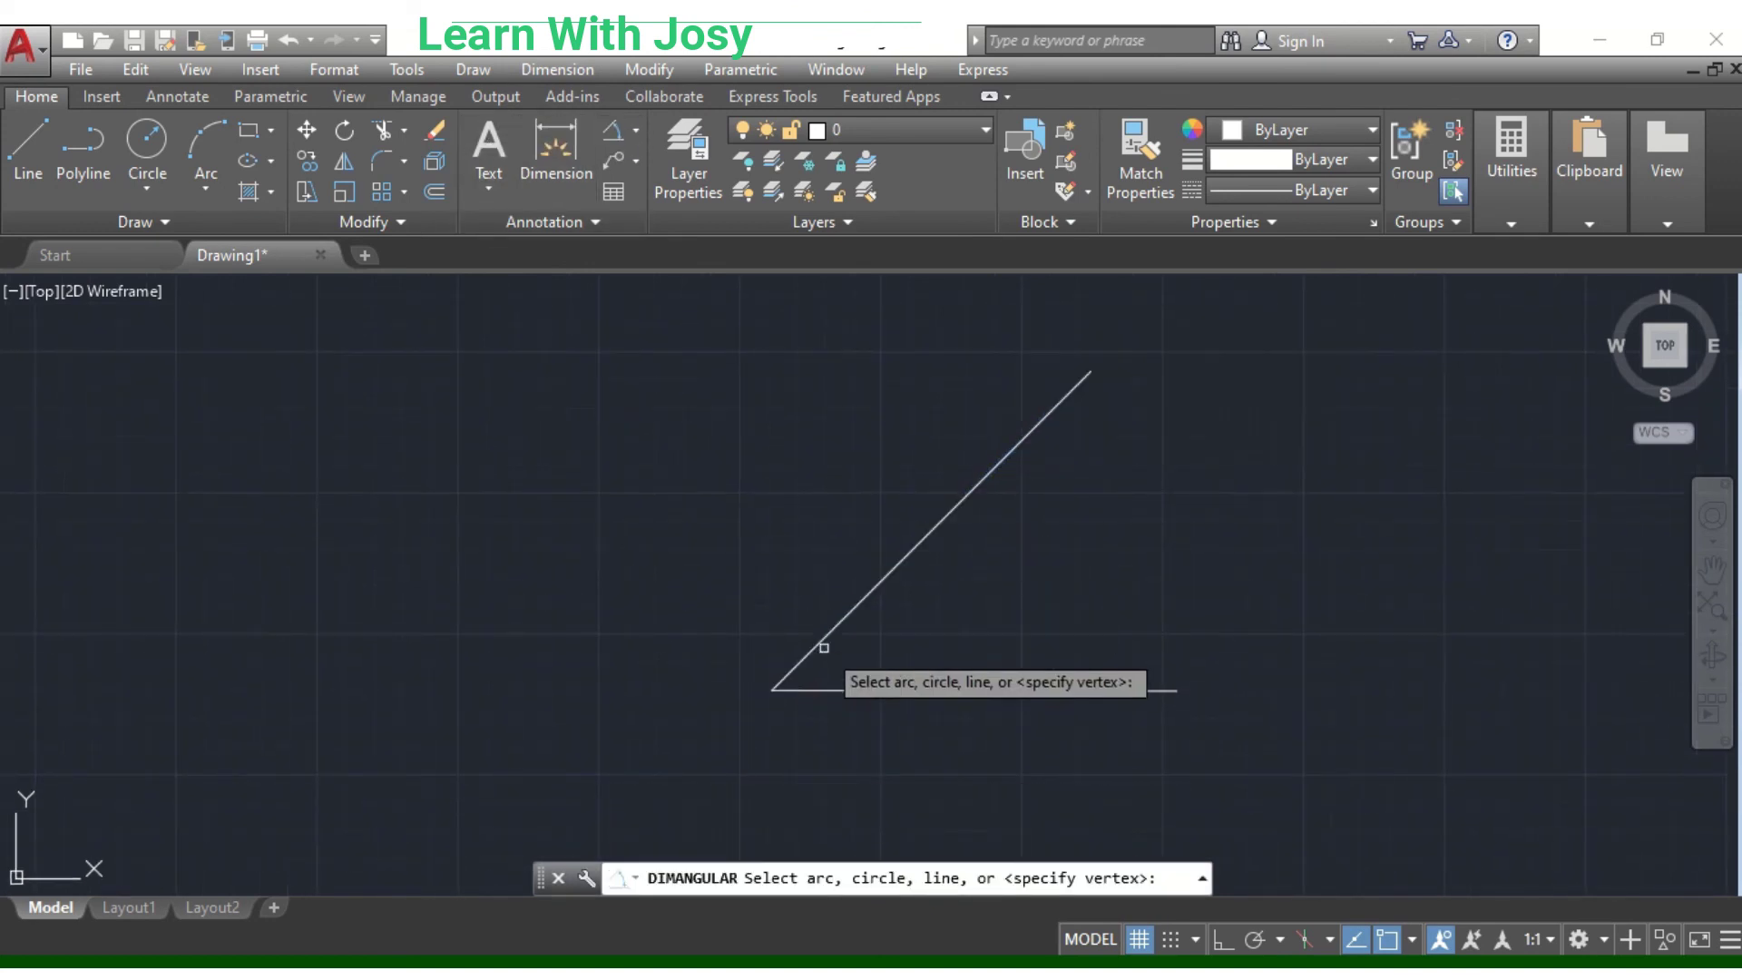
{"action": "left_click", "coordinate": [816, 689]}
{"action": "left_click", "coordinate": [808, 653]}
{"action": "scroll", "coordinate": [1003, 533], "scroll_direction": "up", "scroll_amount": 5}
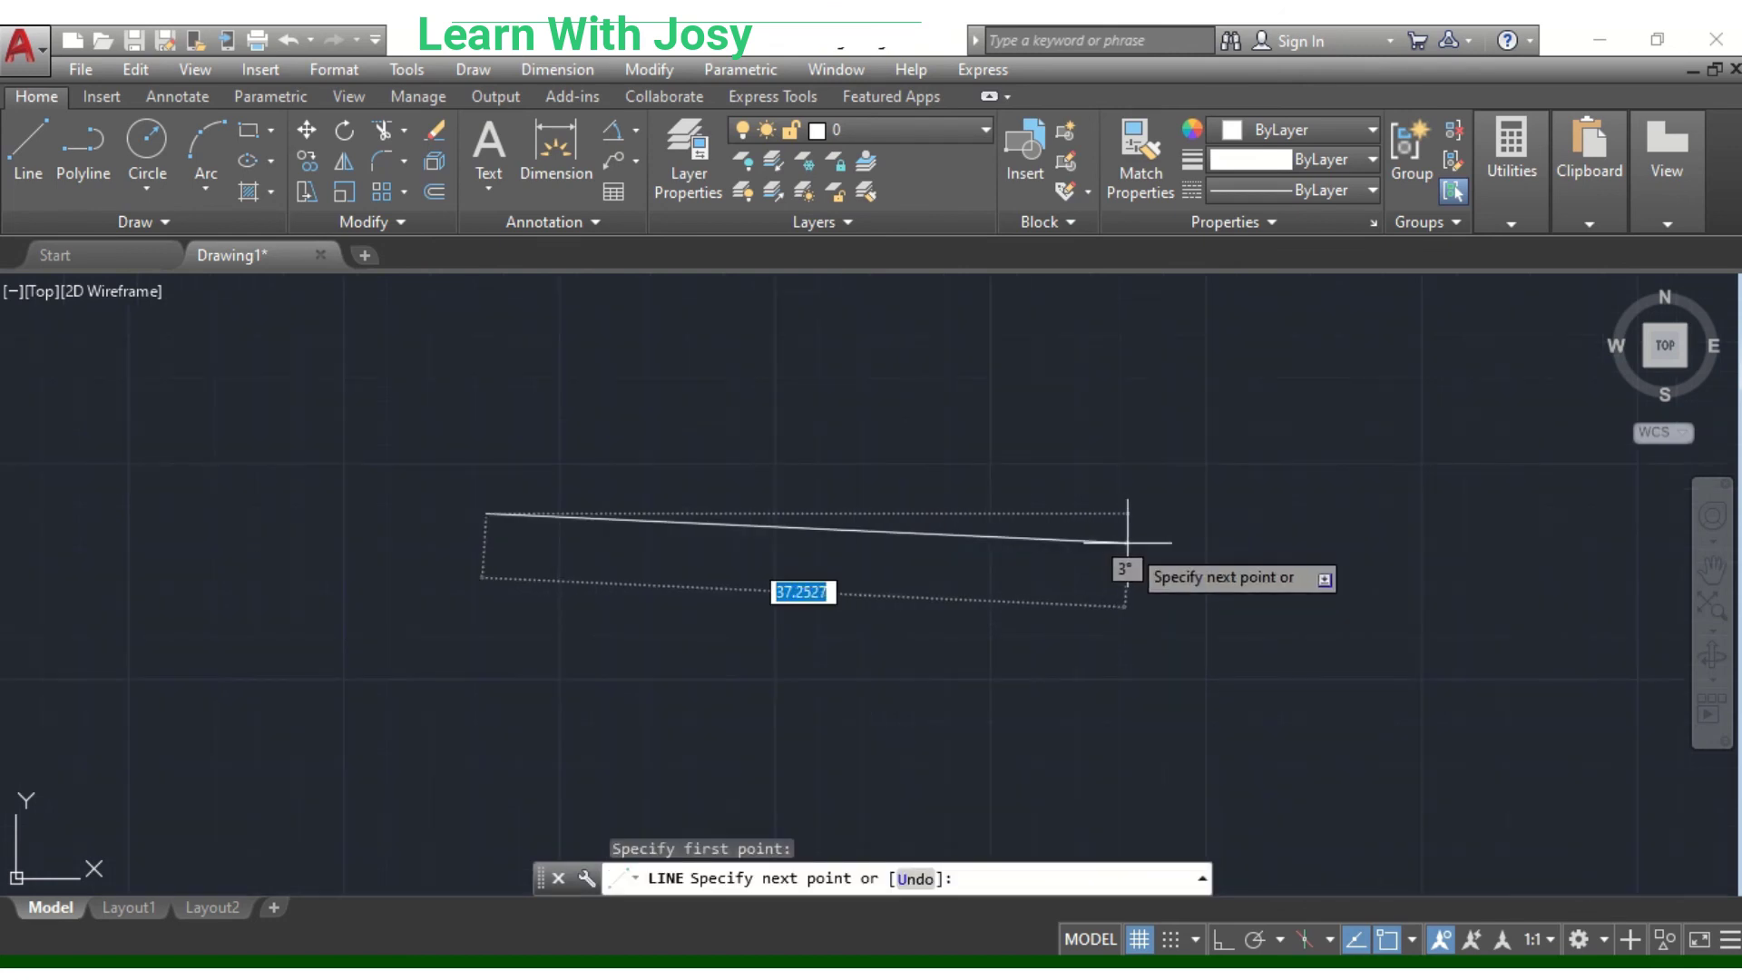
{"action": "key", "text": "Escape"}
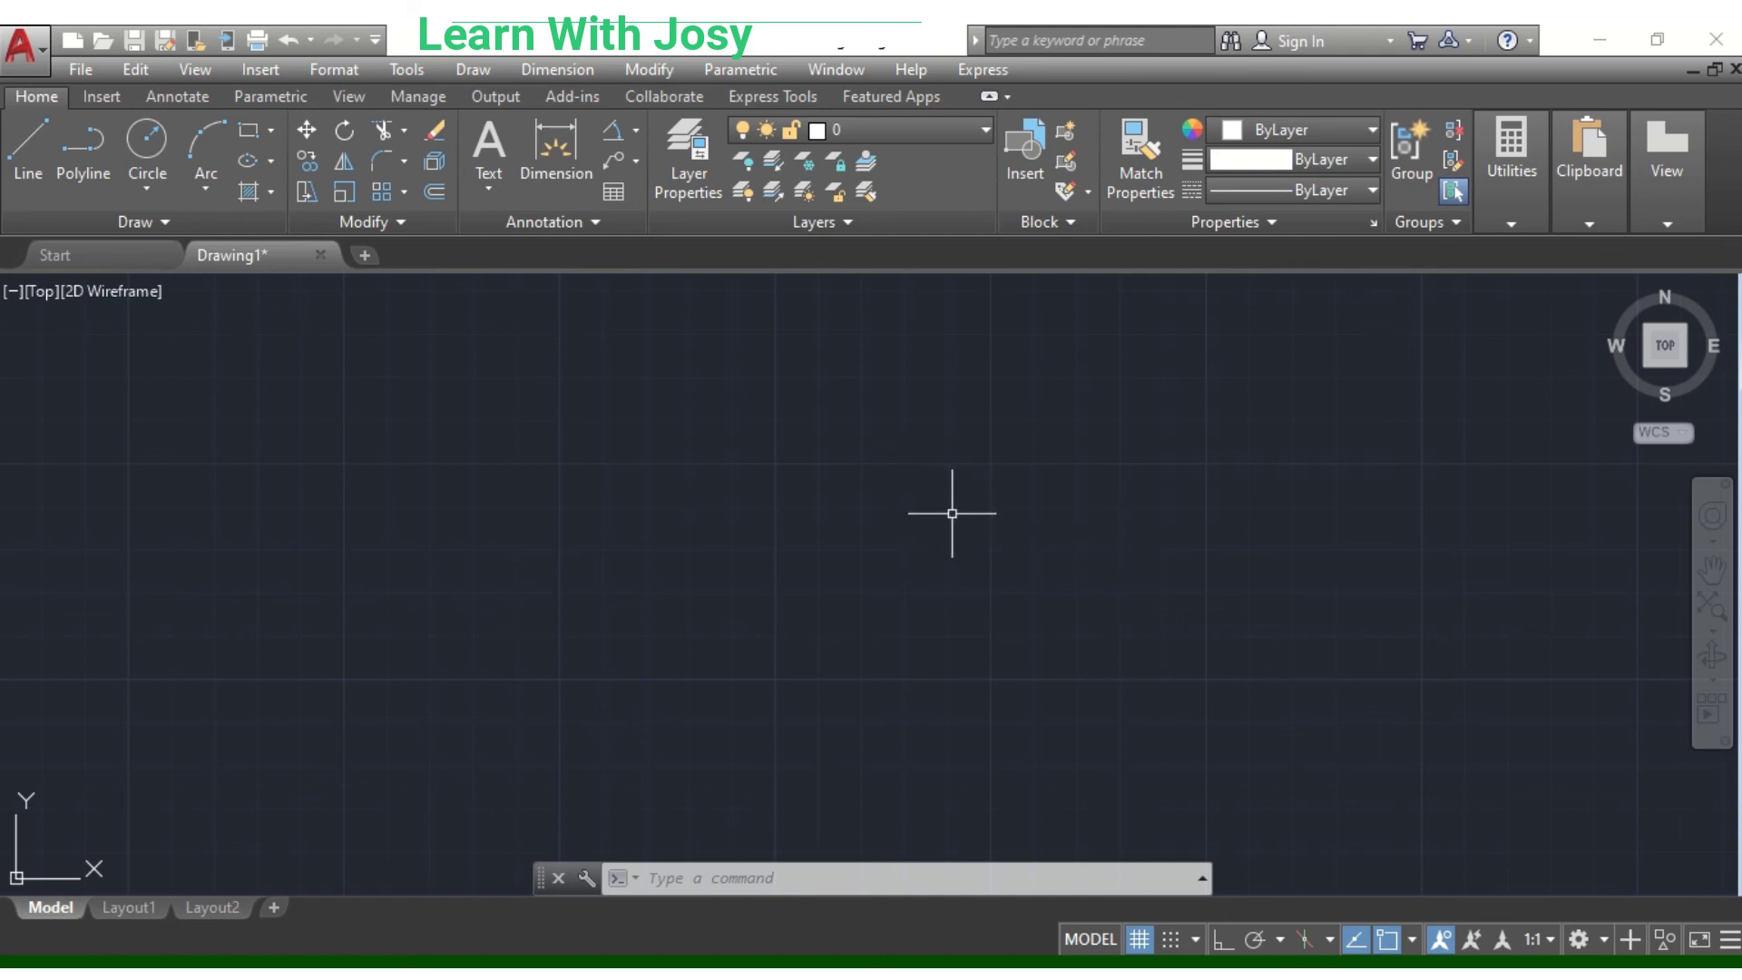
- Draw a 50-unit line at 20° using the Dynamic Input length and angle fields
{"action": "left_click", "coordinate": [30, 147]}
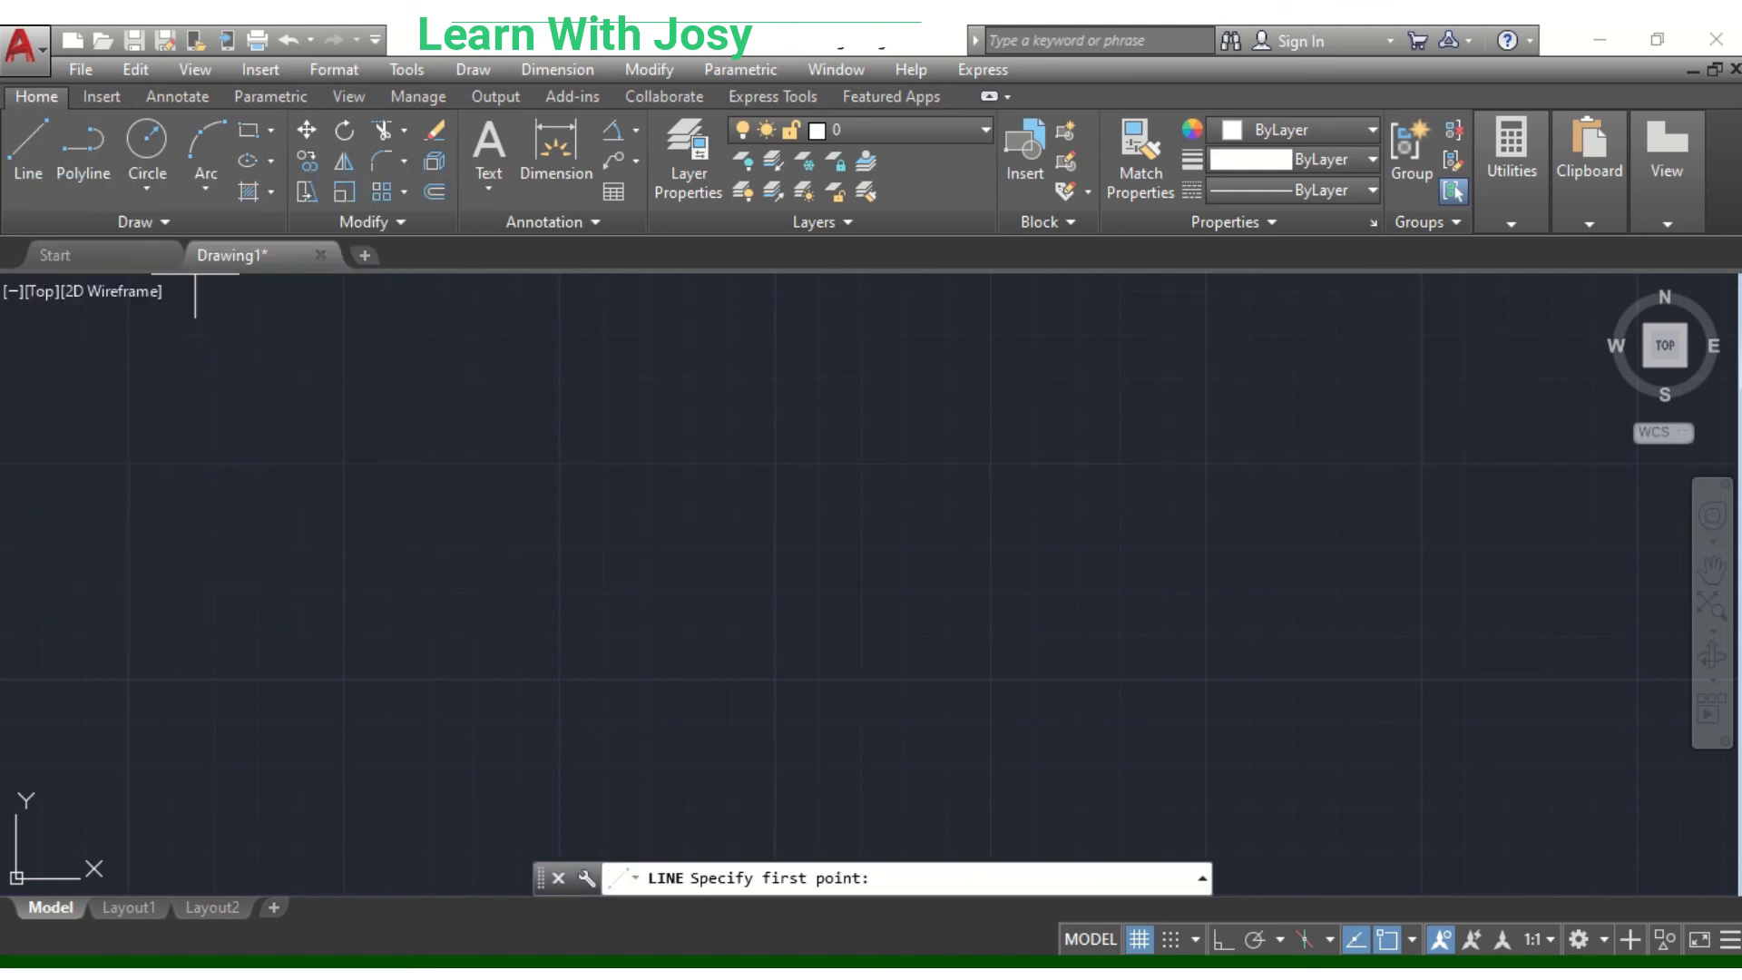
{"action": "left_click", "coordinate": [720, 557]}
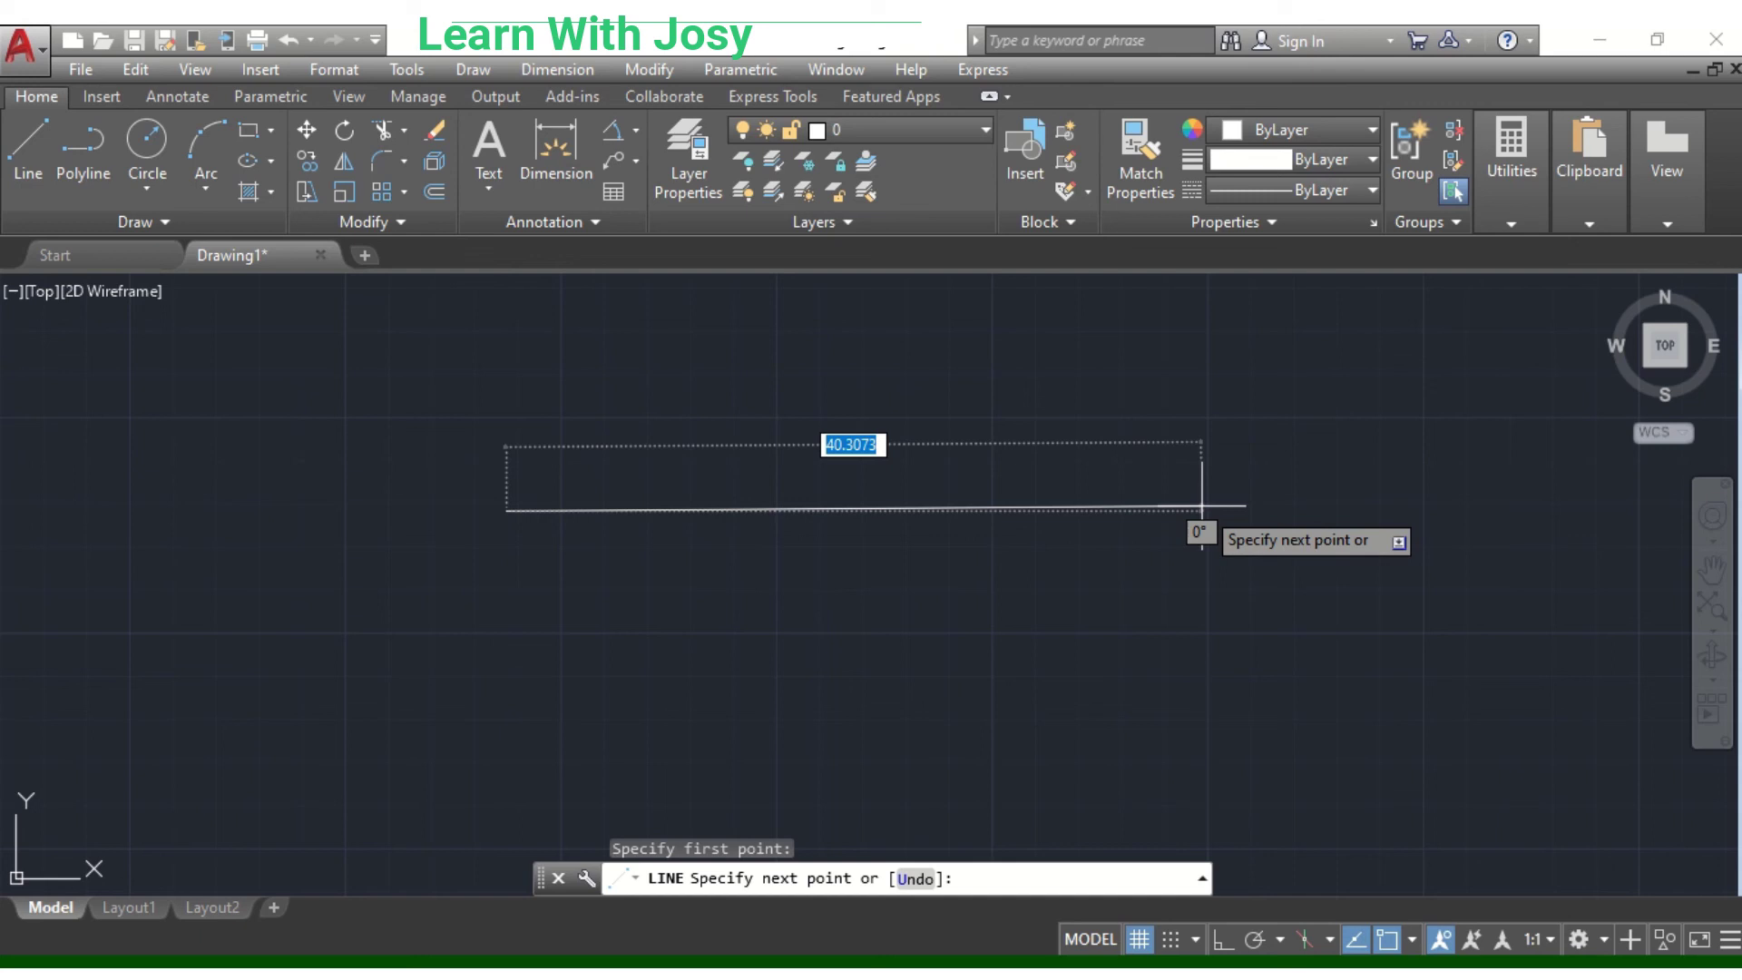
{"action": "type", "text": "50"}
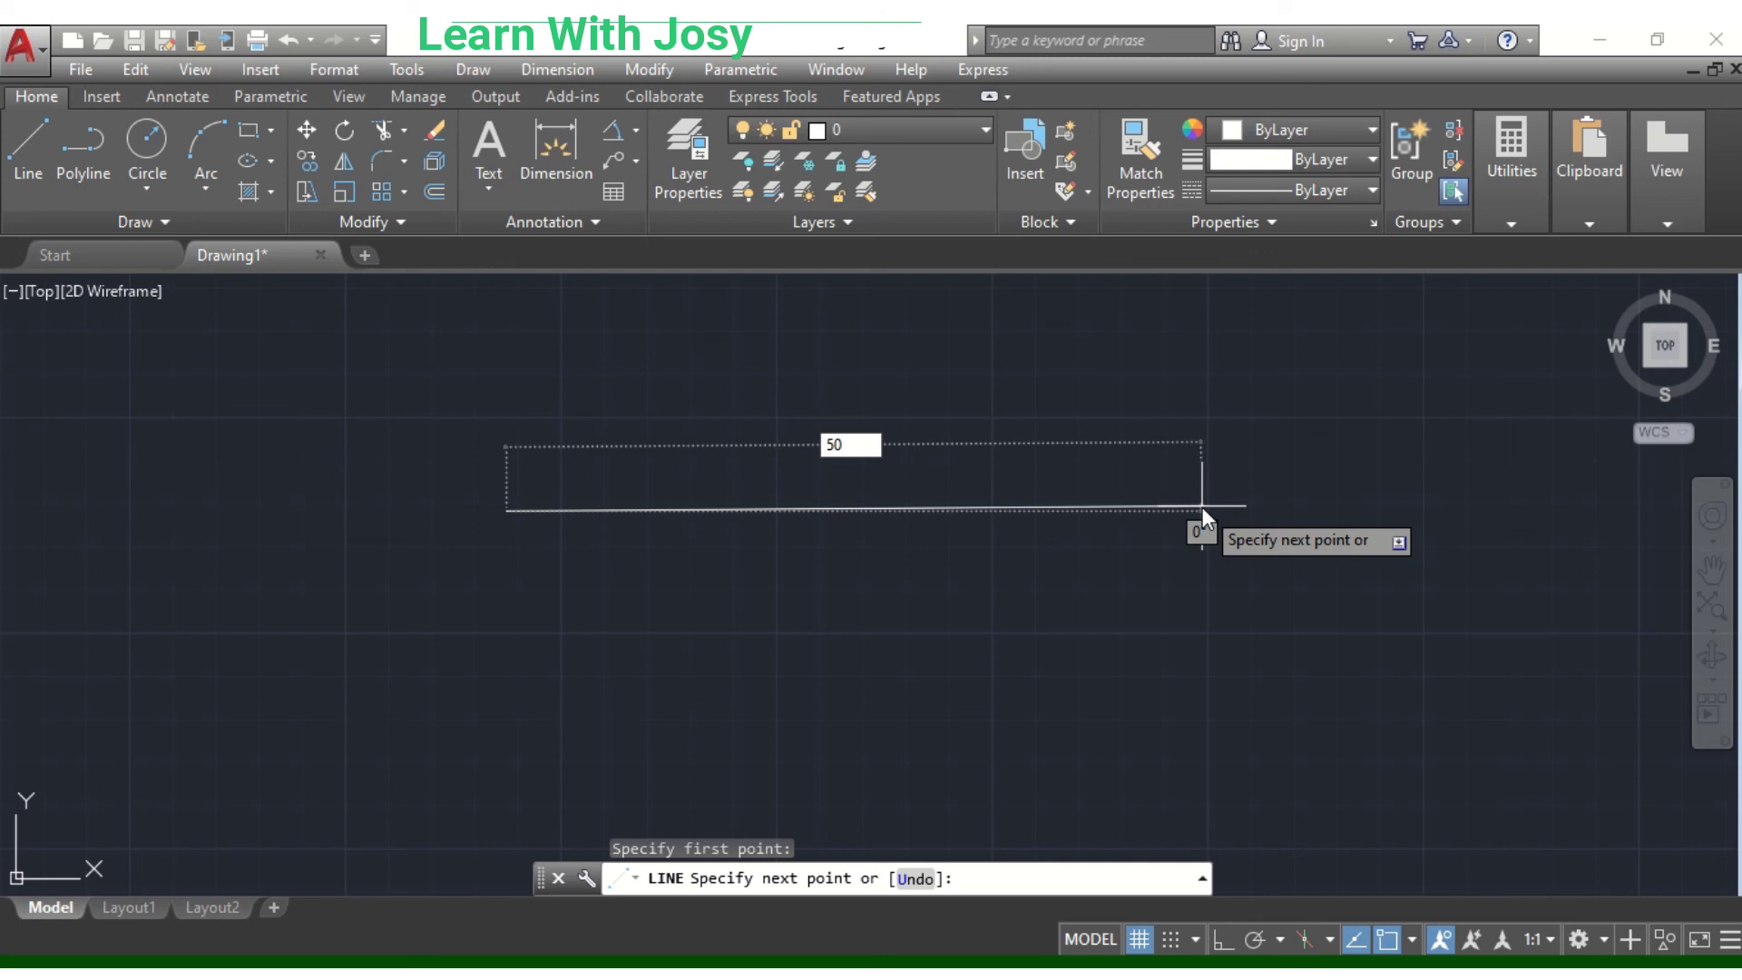
{"action": "key", "text": "Tab"}
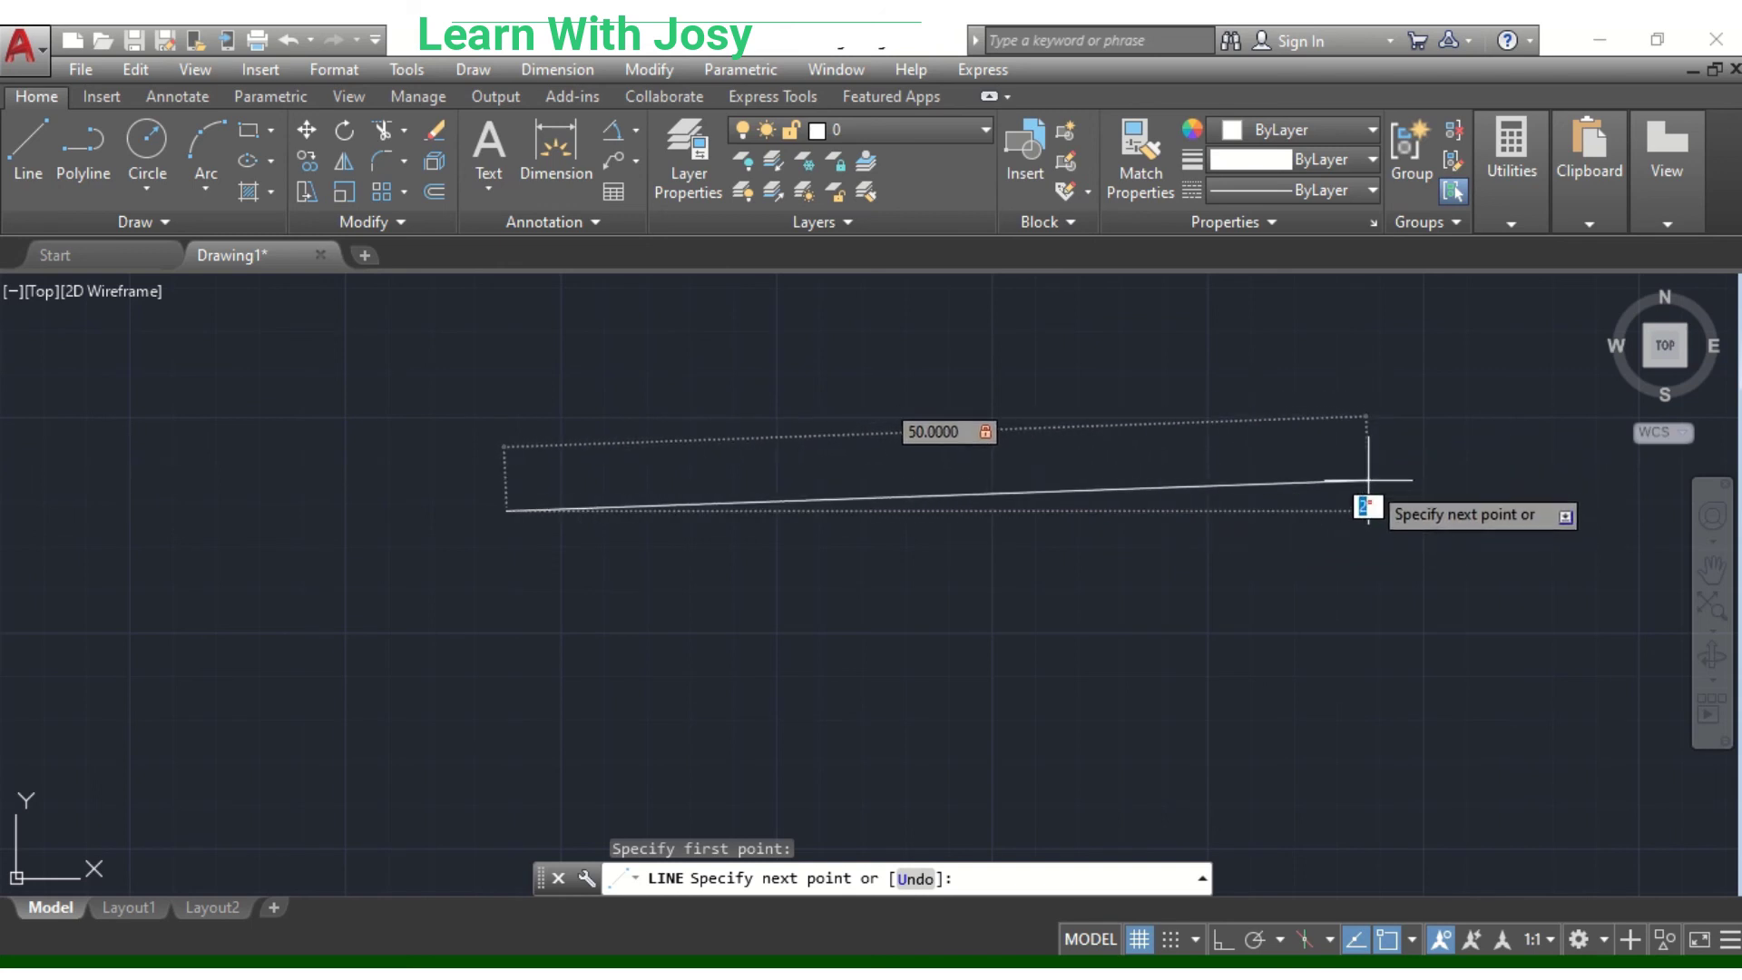
{"action": "middle_click_drag", "start_coordinate": [1386, 425], "coordinate": [1297, 485]}
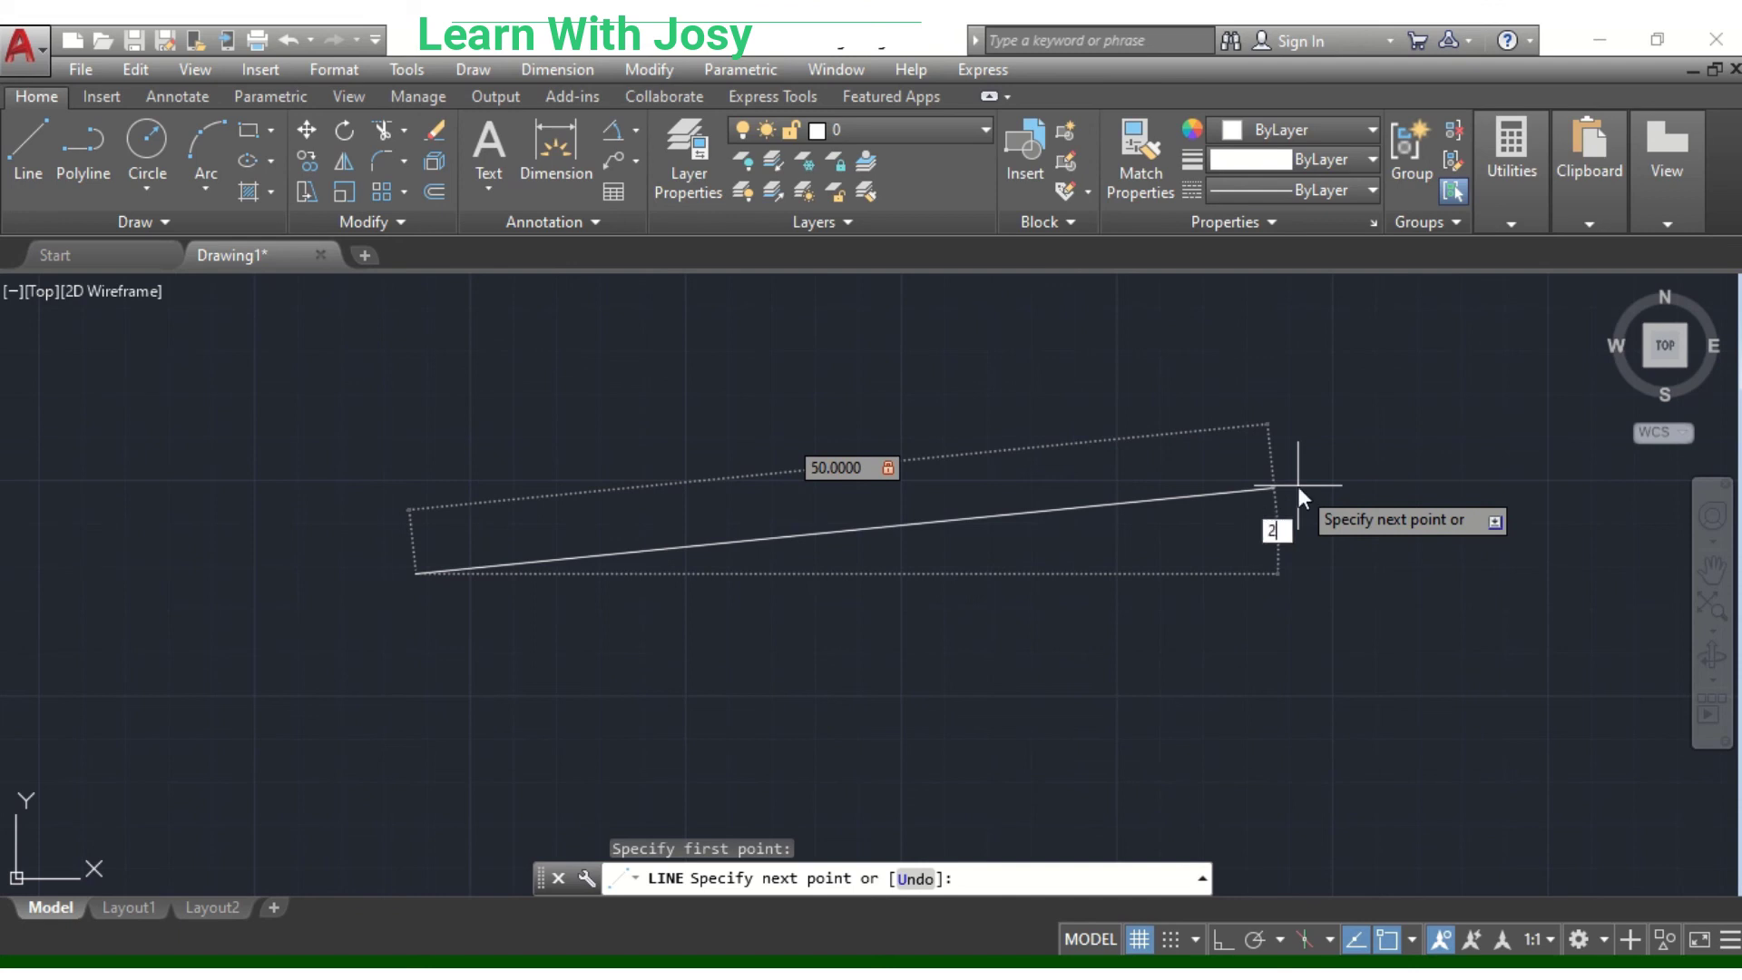
{"action": "key", "text": "Return"}
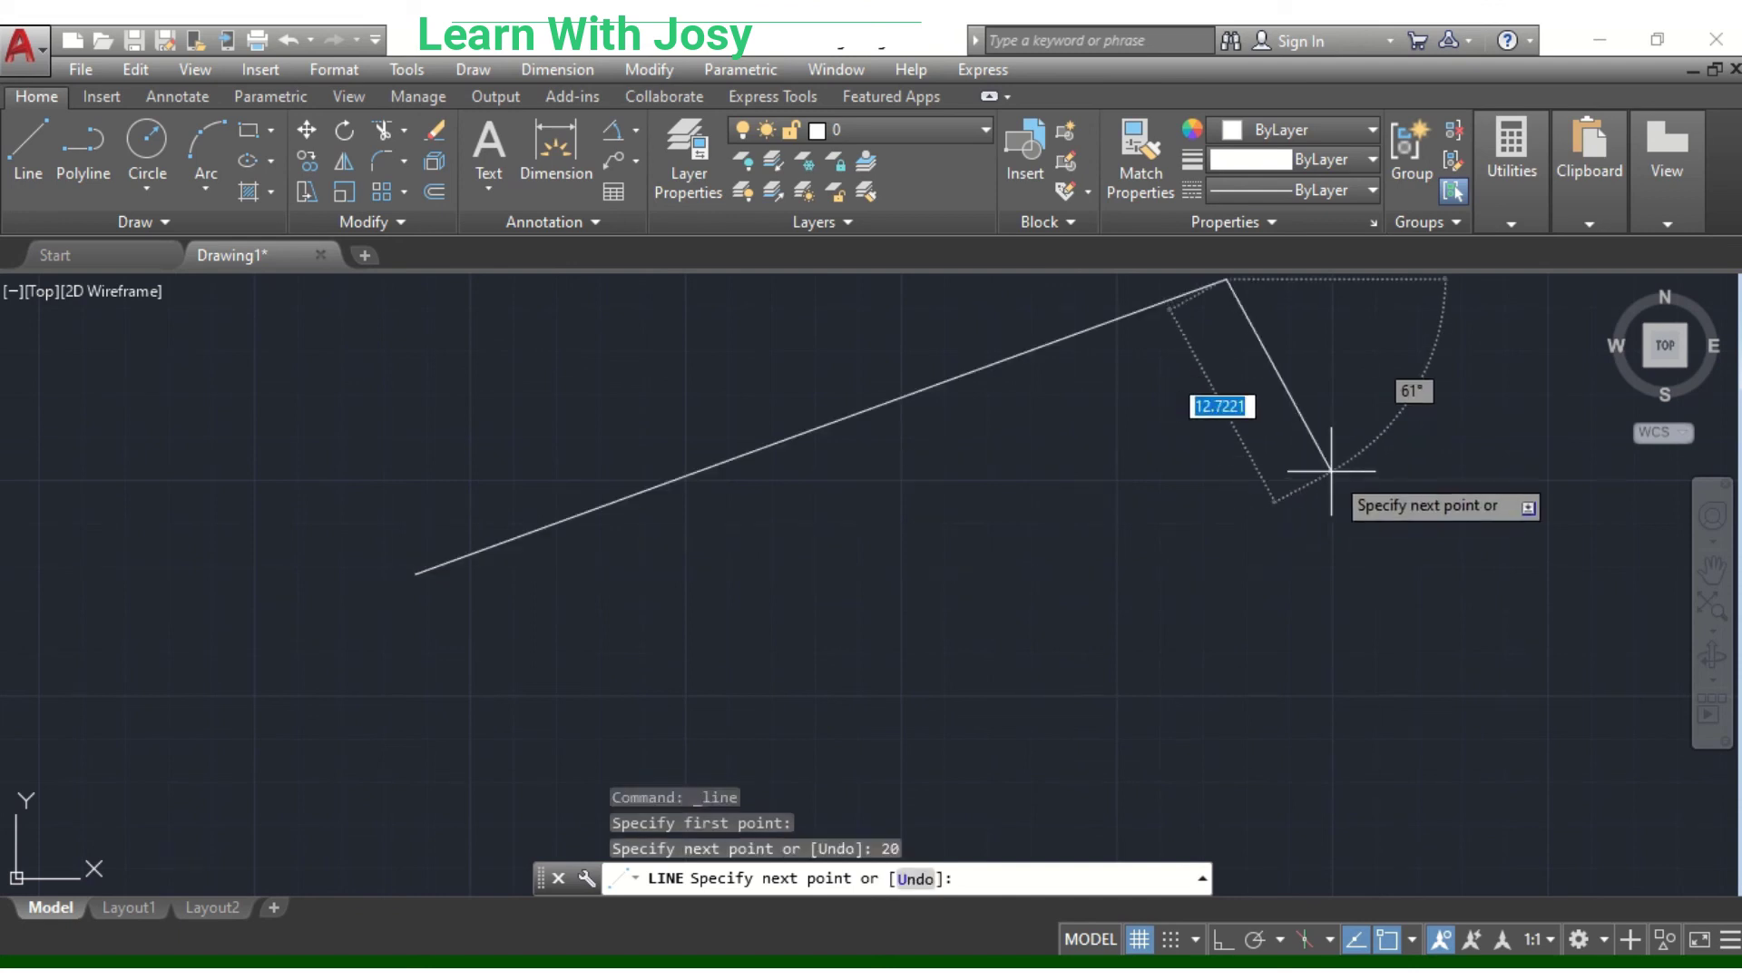
{"action": "middle_click_drag", "start_coordinate": [1315, 485], "coordinate": [1341, 642]}
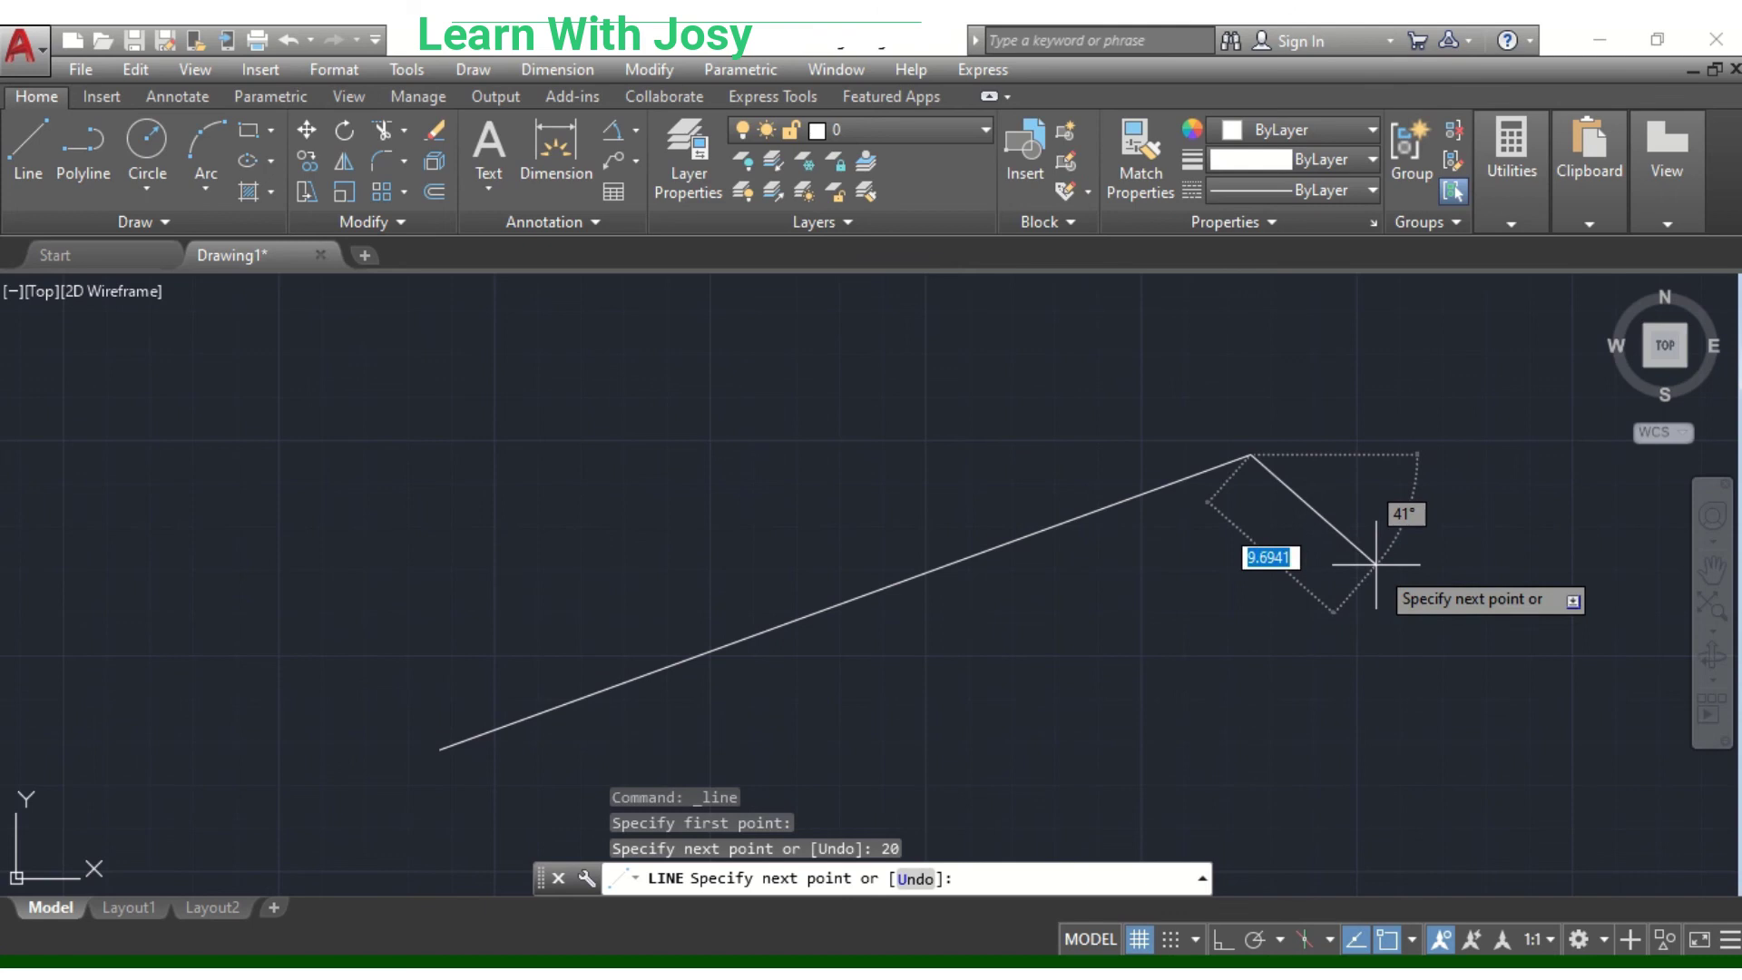
{"action": "key", "text": "Escape"}
{"action": "middle_click_drag", "start_coordinate": [905, 615], "coordinate": [1081, 588]}
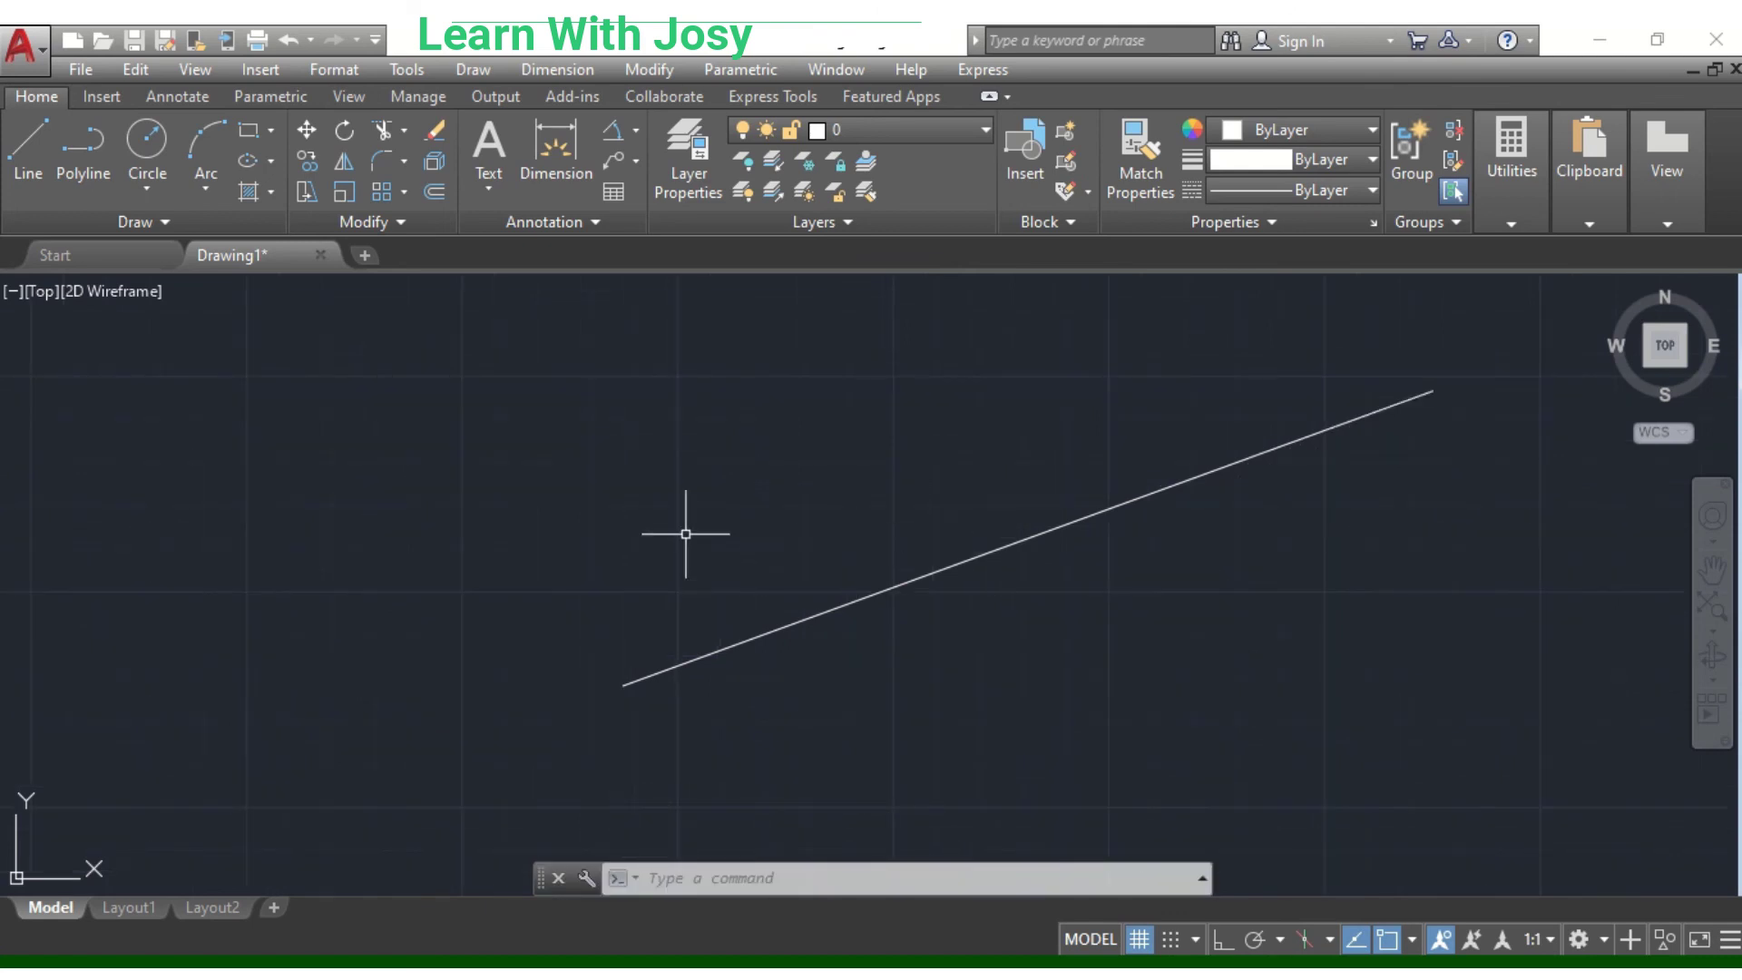
{"action": "key", "text": "Return"}
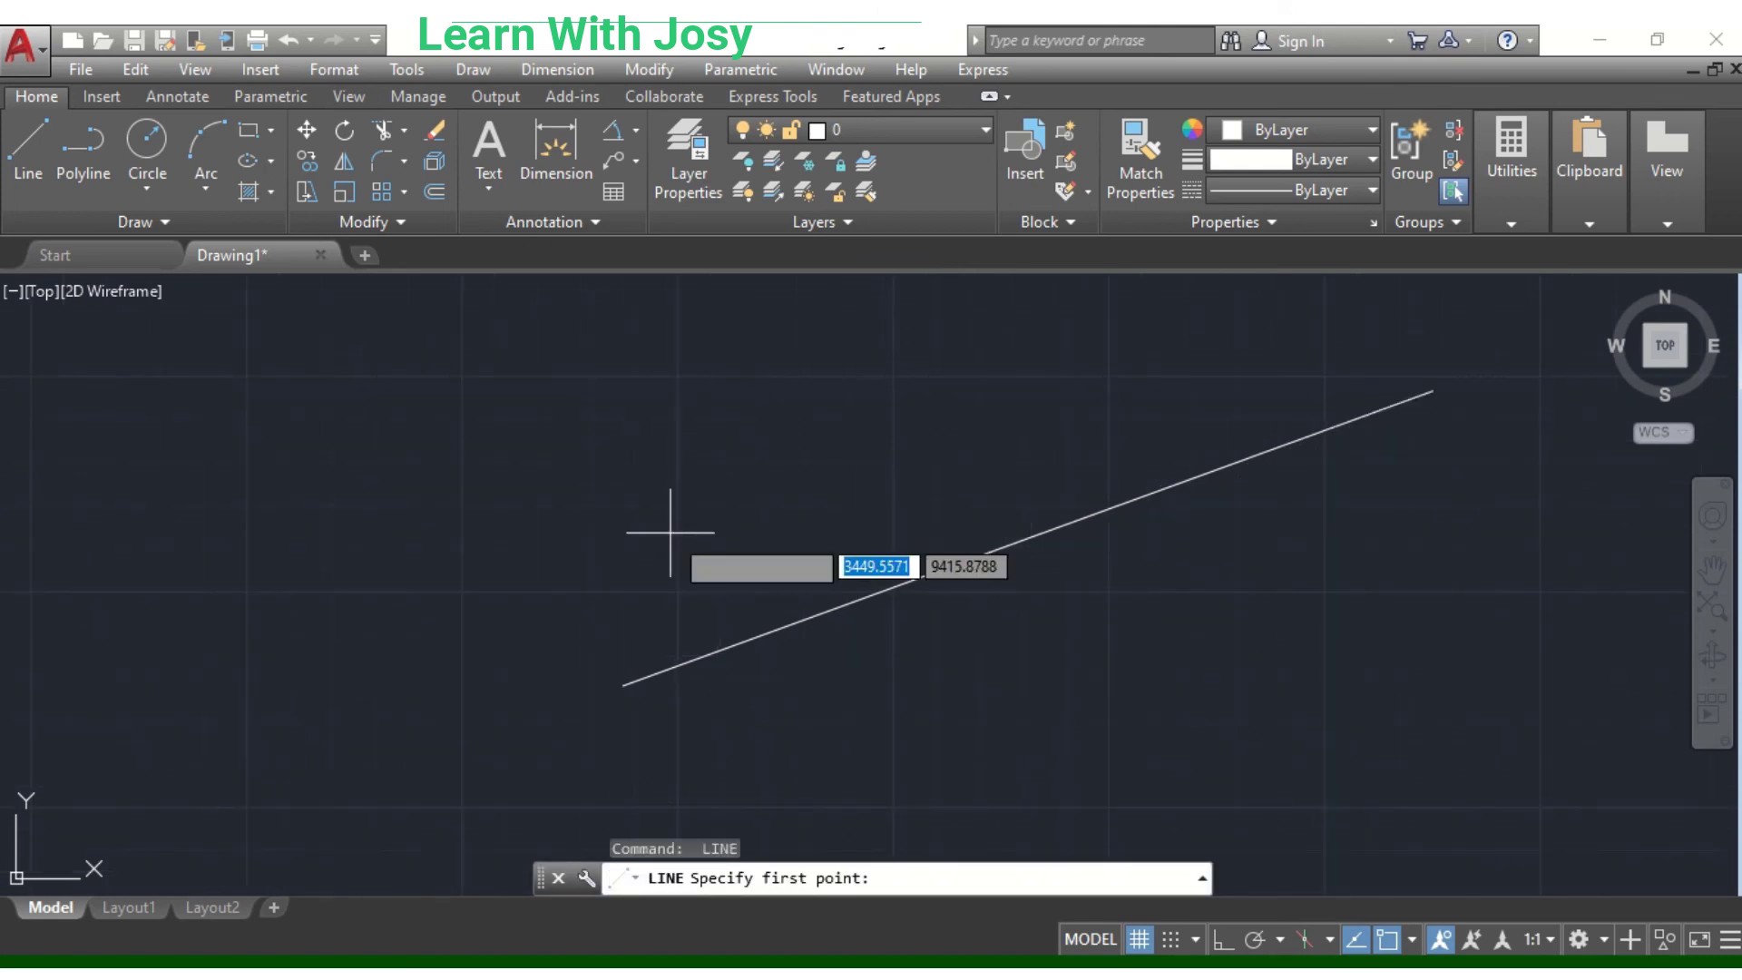
- Set DYNMODE to 0 at the command line to turn Dynamic Input off
{"action": "key", "text": "Escape"}
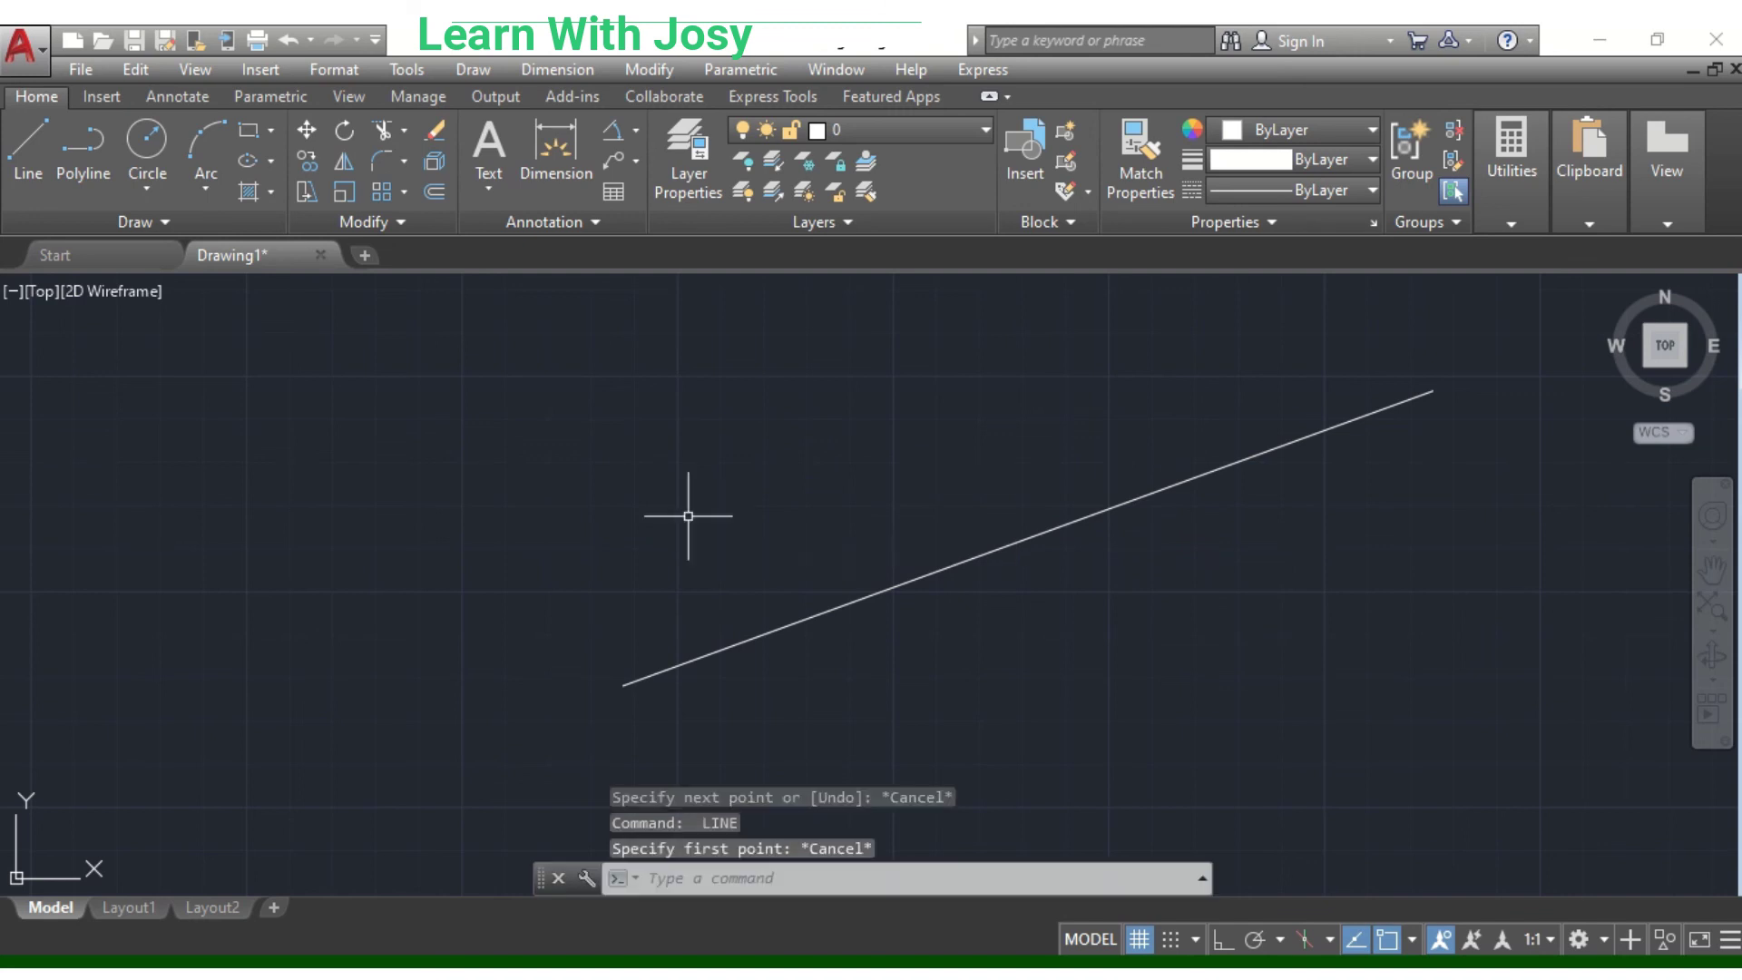
{"action": "left_click", "coordinate": [739, 876]}
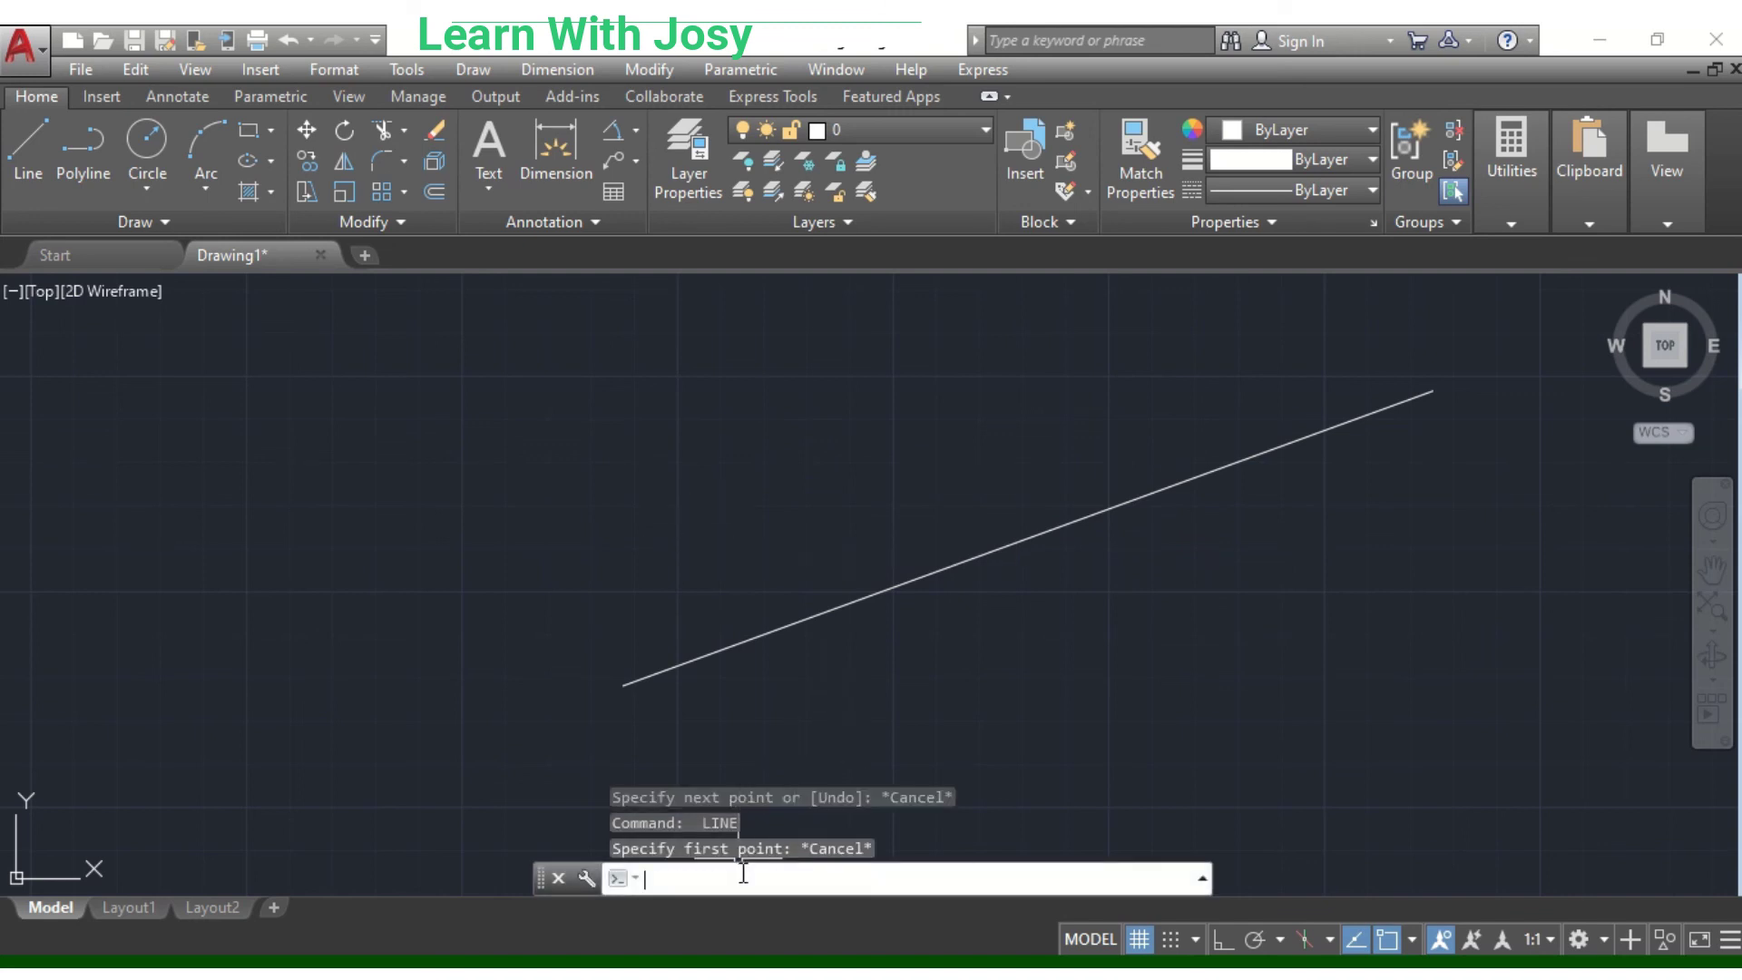
{"action": "type", "text": "dynmode"}
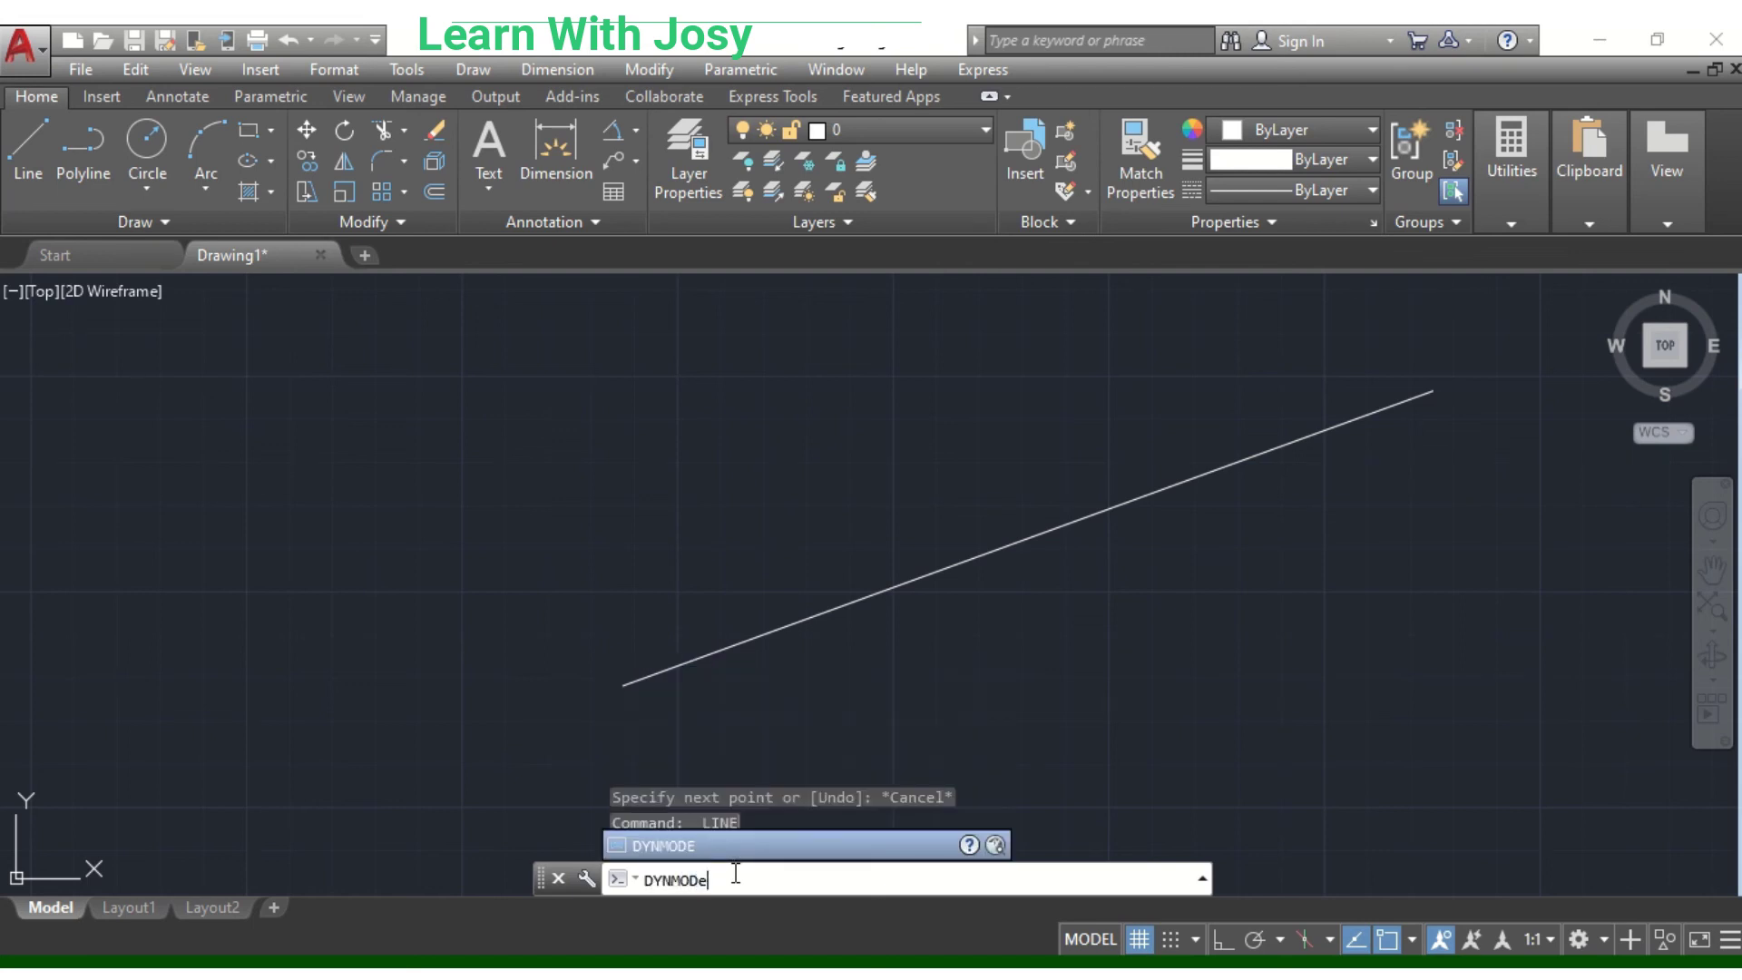
{"action": "key", "text": "Return"}
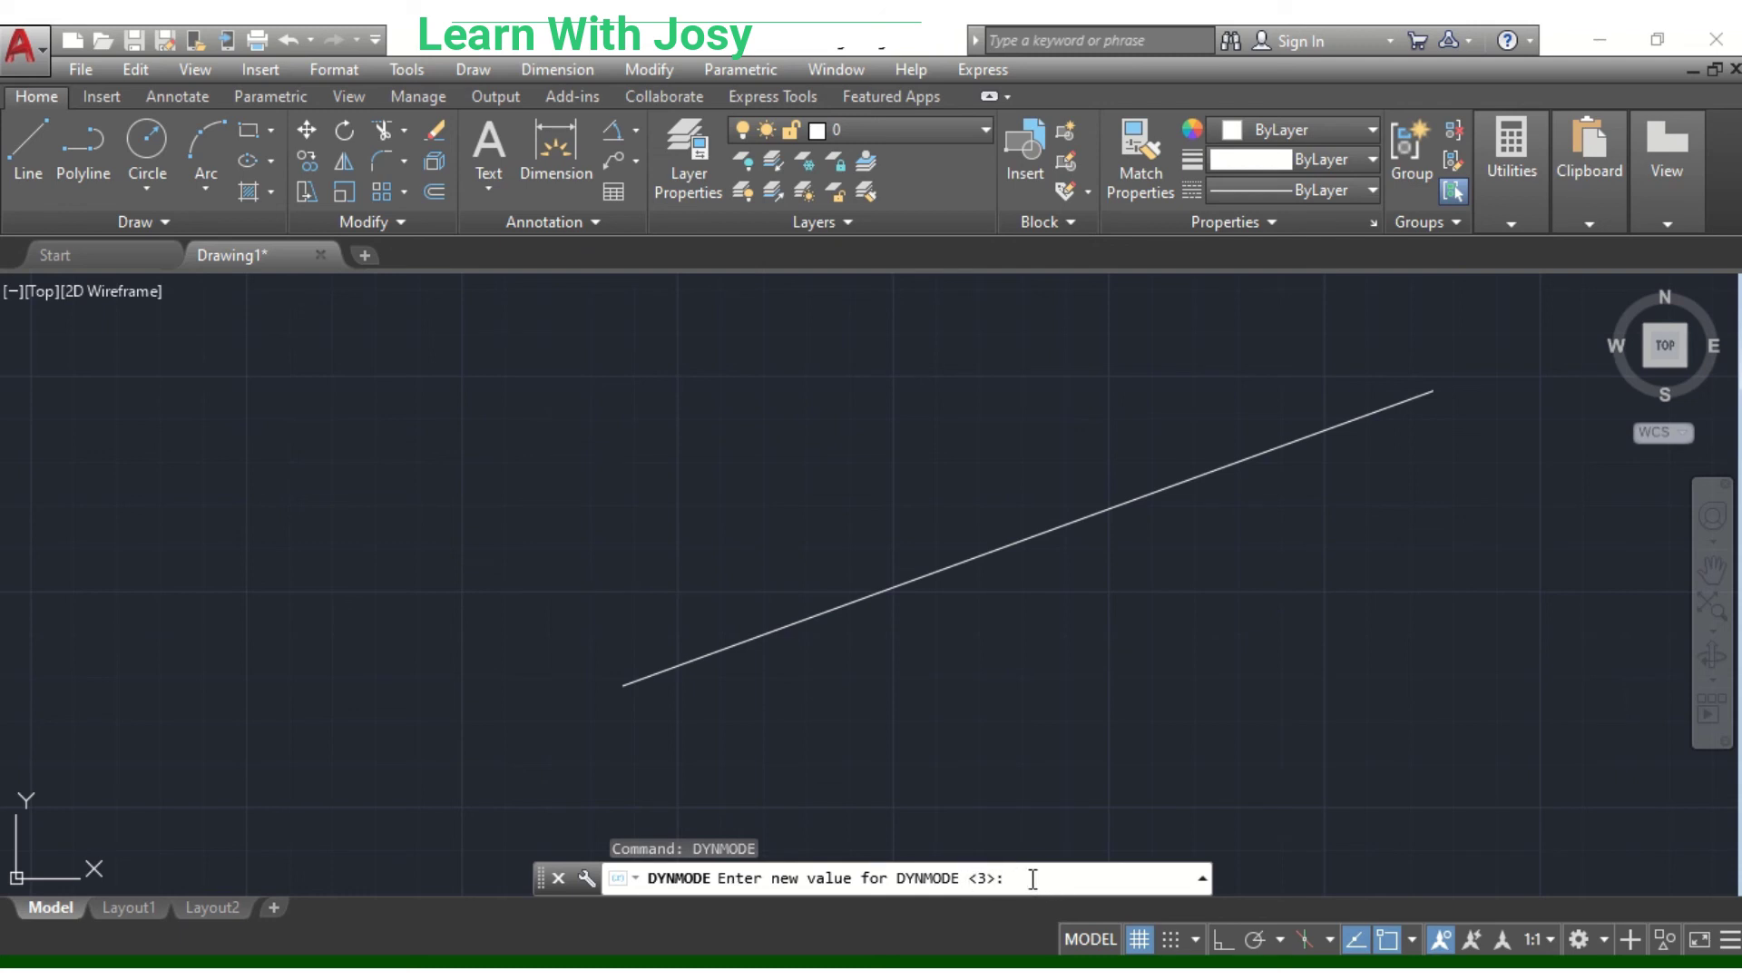
{"action": "type", "text": "0"}
{"action": "key", "text": "Return"}
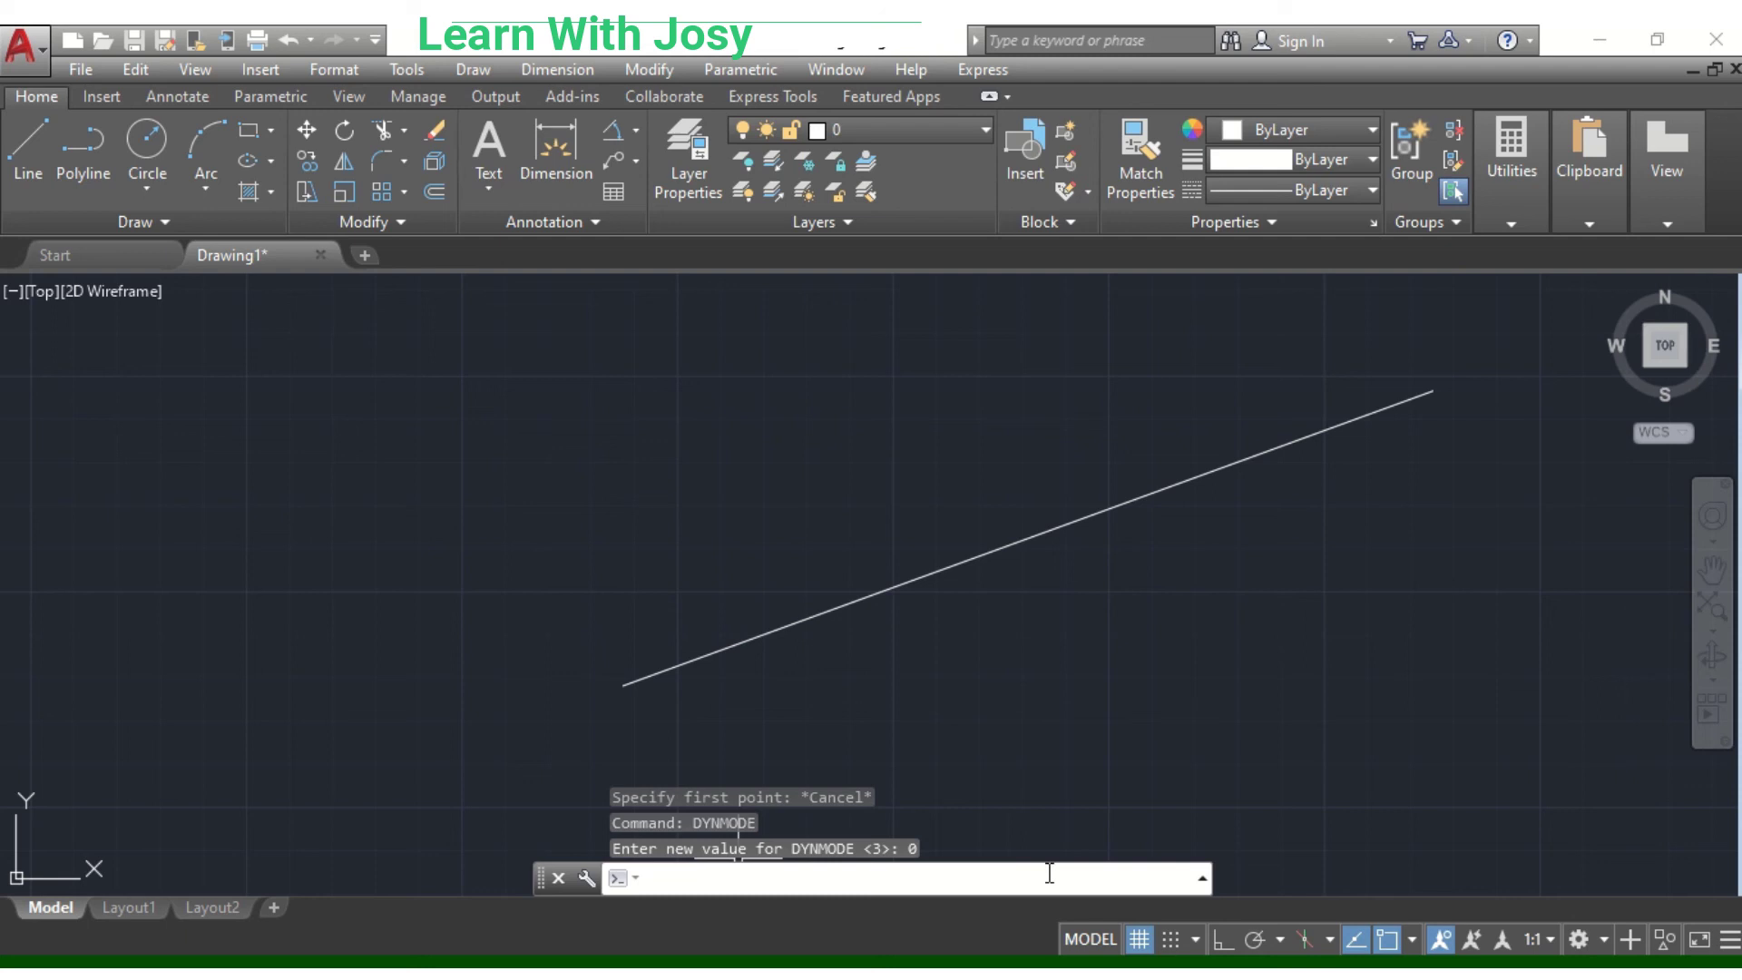
- Test the setting by starting a LINE, then cancel it
{"action": "type", "text": "L"}
{"action": "key", "text": "Return"}
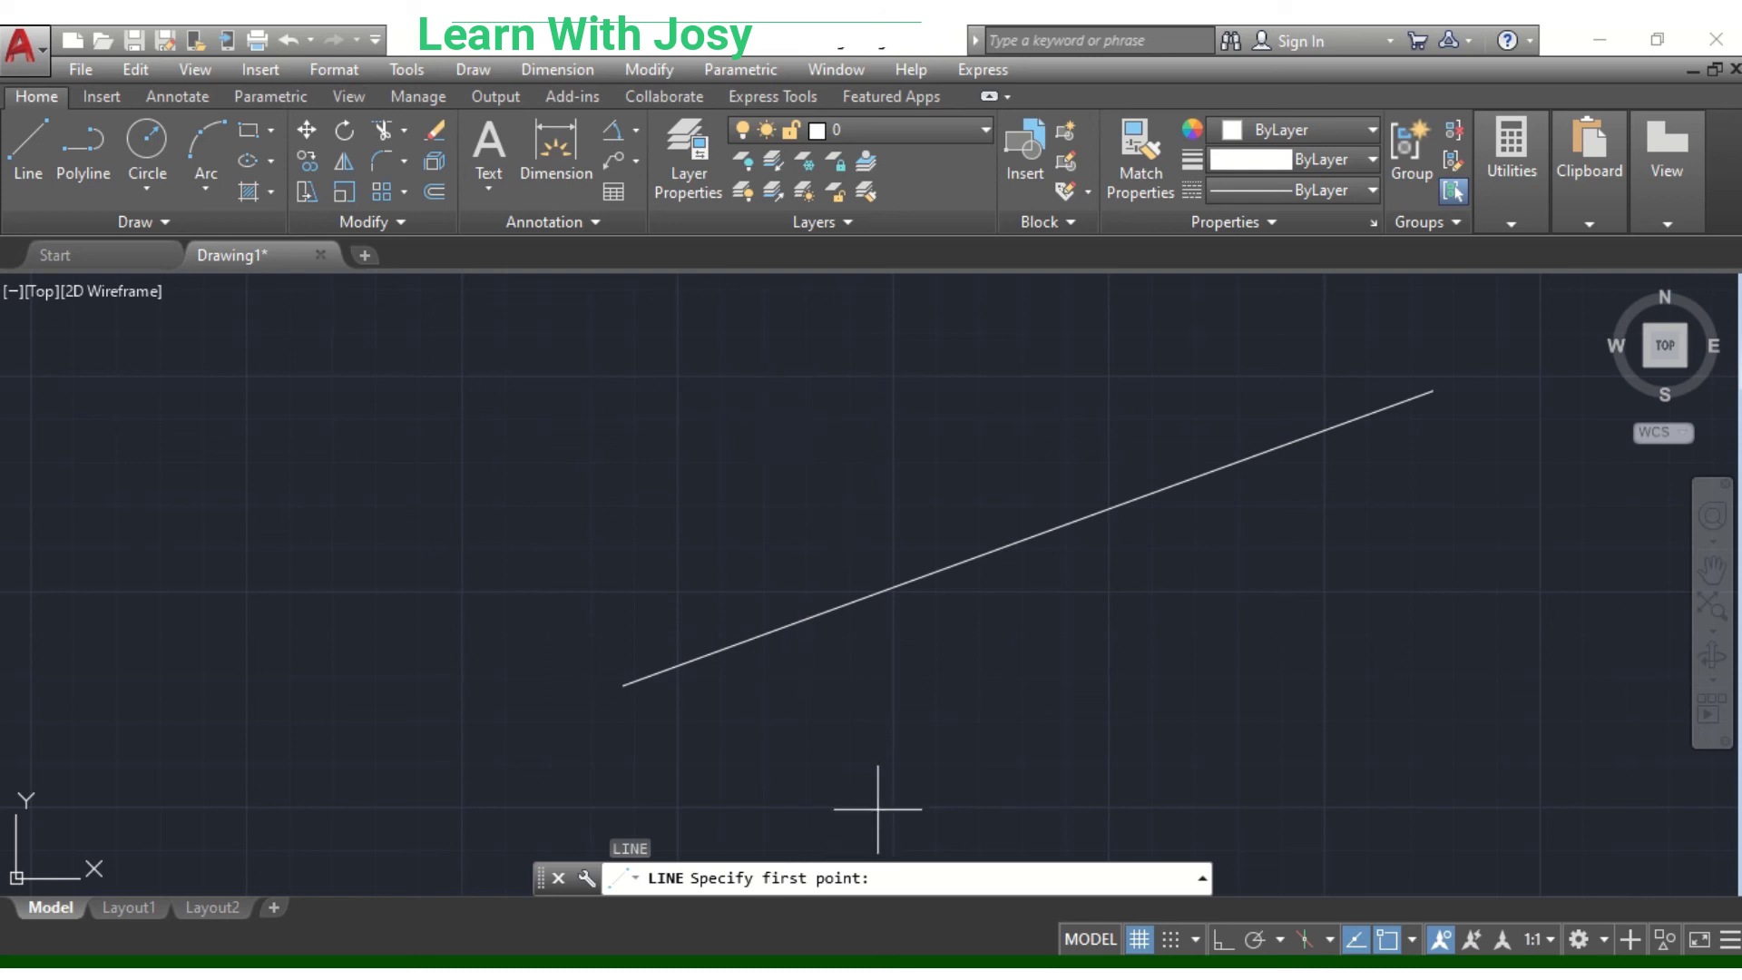
{"action": "key", "text": "Escape"}
{"action": "middle_click_drag", "start_coordinate": [1049, 607], "coordinate": [874, 692]}
{"action": "mouse_move", "coordinate": [813, 630]}
{"action": "middle_mouse_down"}
{"action": "mouse_move", "coordinate": [890, 640]}
{"action": "mouse_move", "coordinate": [1020, 605]}
{"action": "middle_mouse_up"}
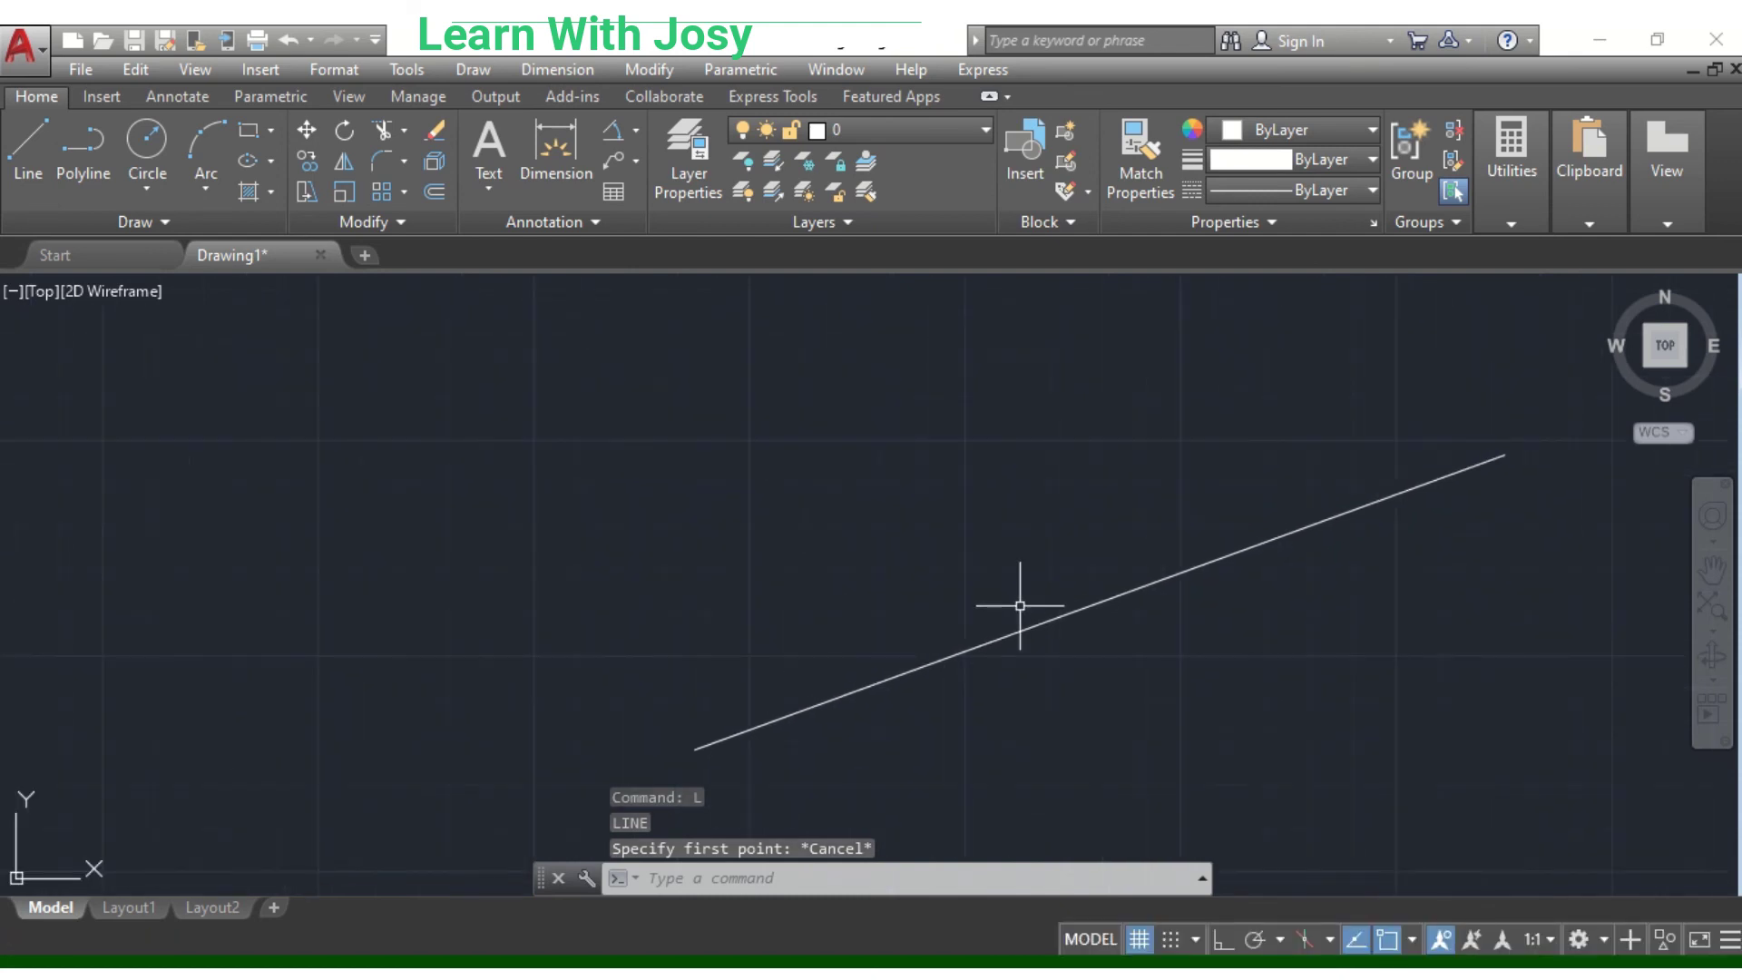